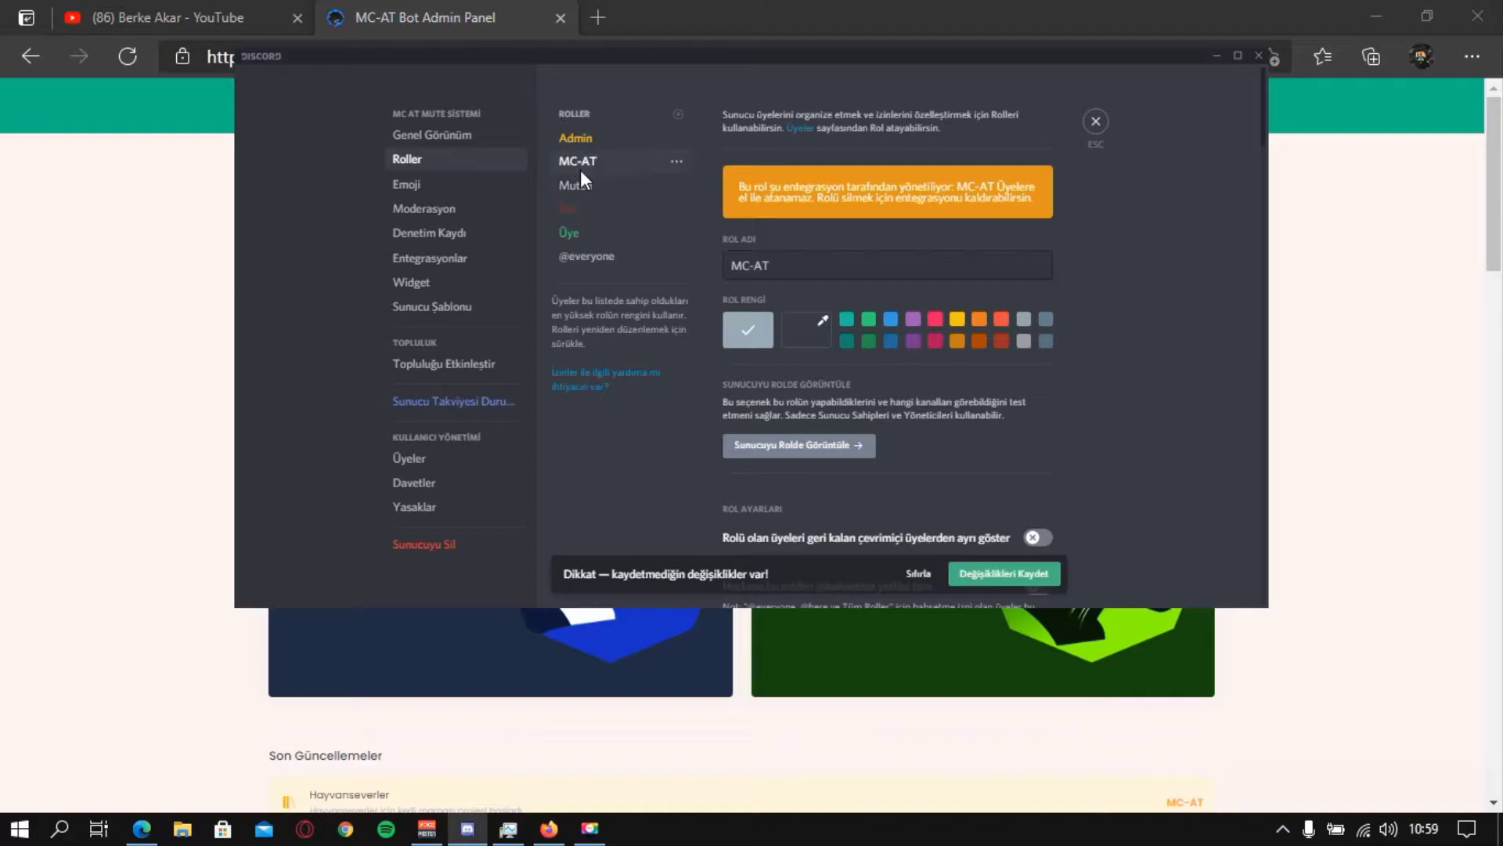
Save the pending role changes in Mc At Mute Sistemi, exit the server settings and clear the Discord window away from the browser.
{"action": "left_click", "coordinate": [1014, 574]}
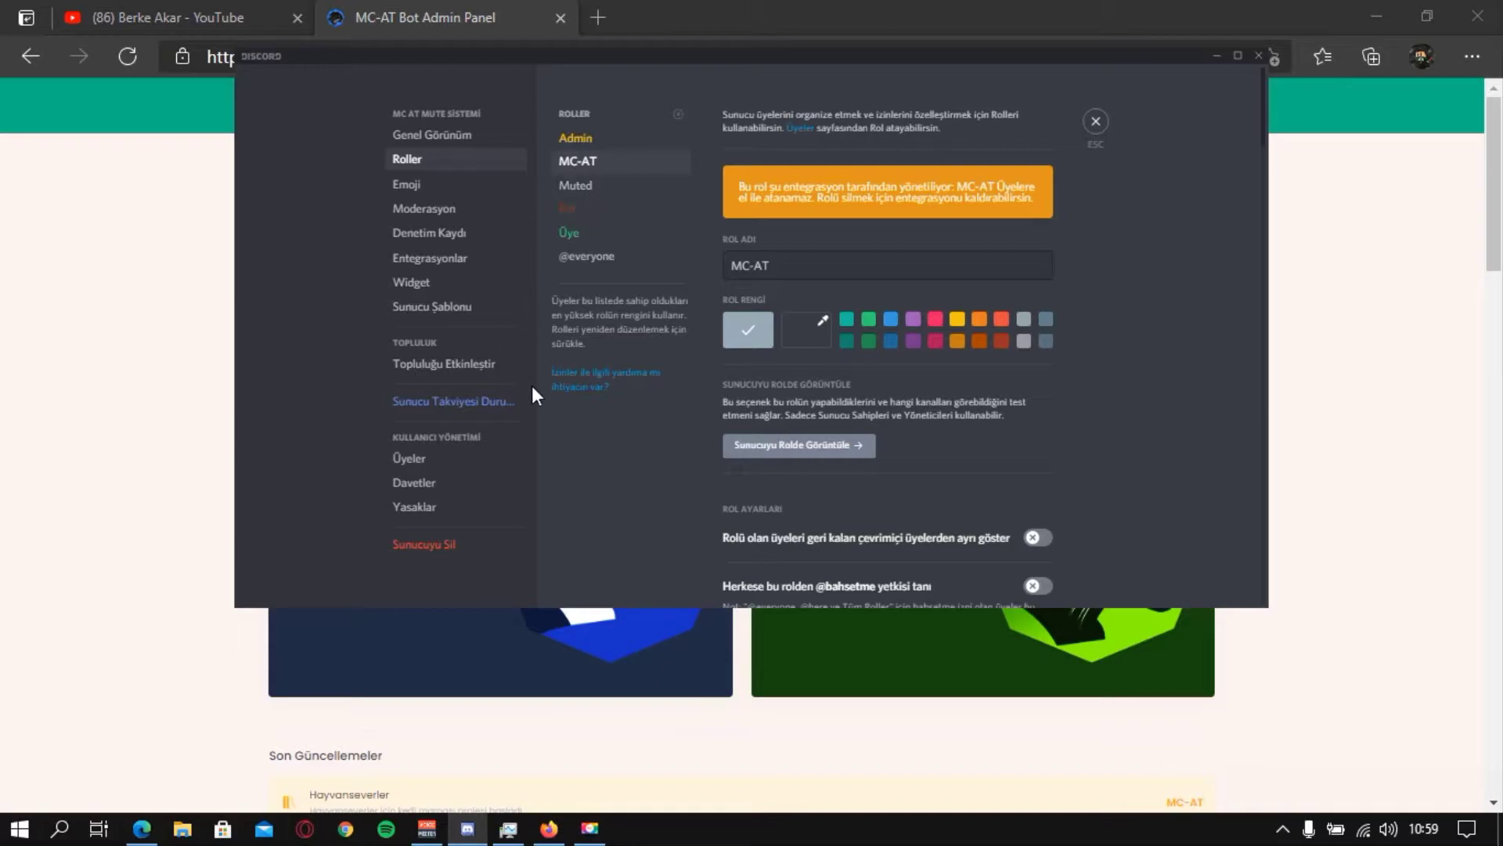
{"action": "key", "text": "Escape"}
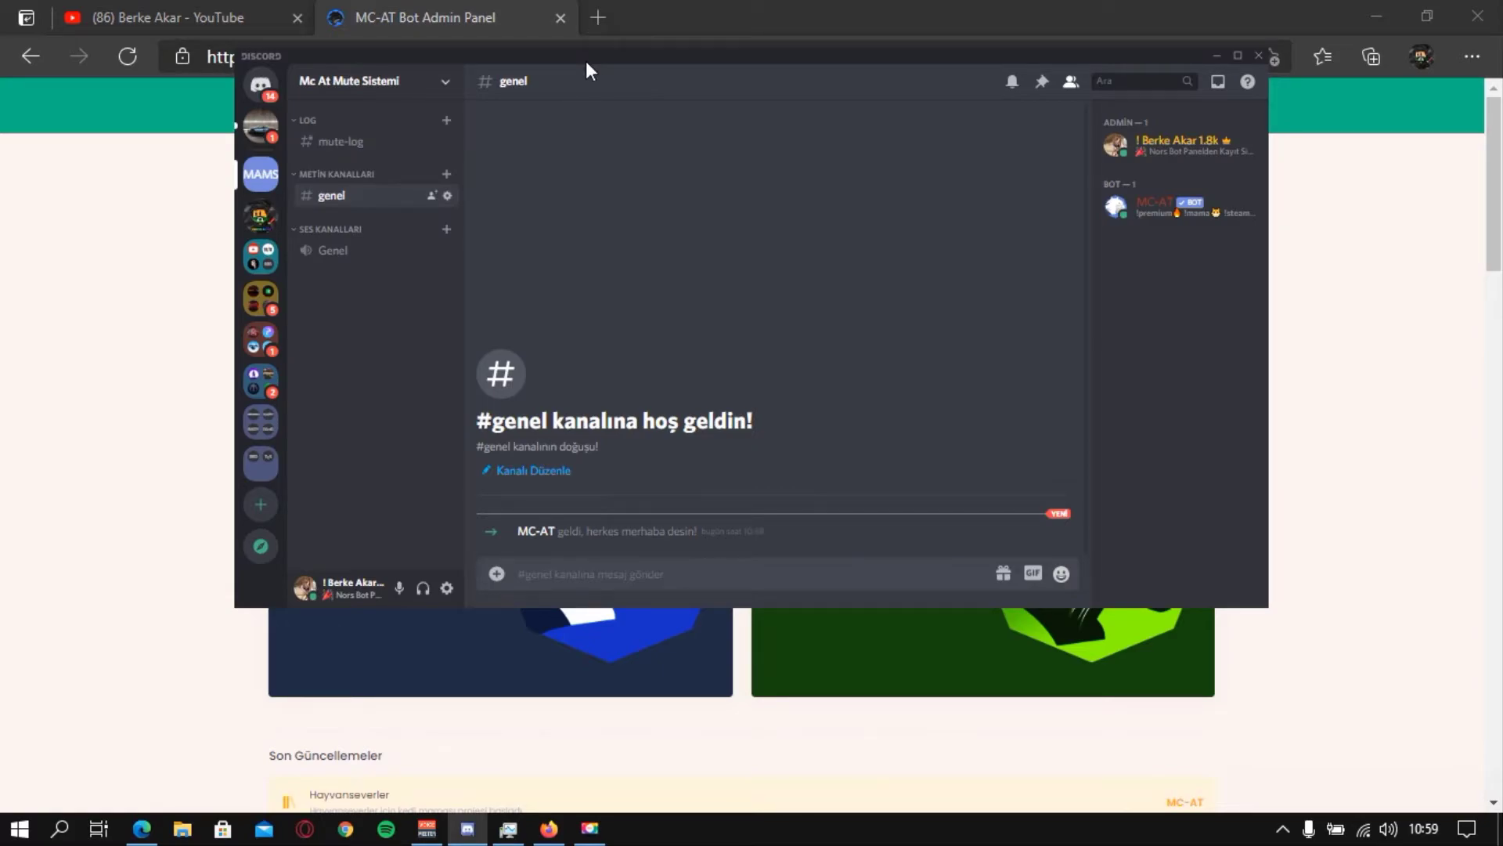
{"action": "left_click_drag", "start_coordinate": [586, 61], "coordinate": [585, 120]}
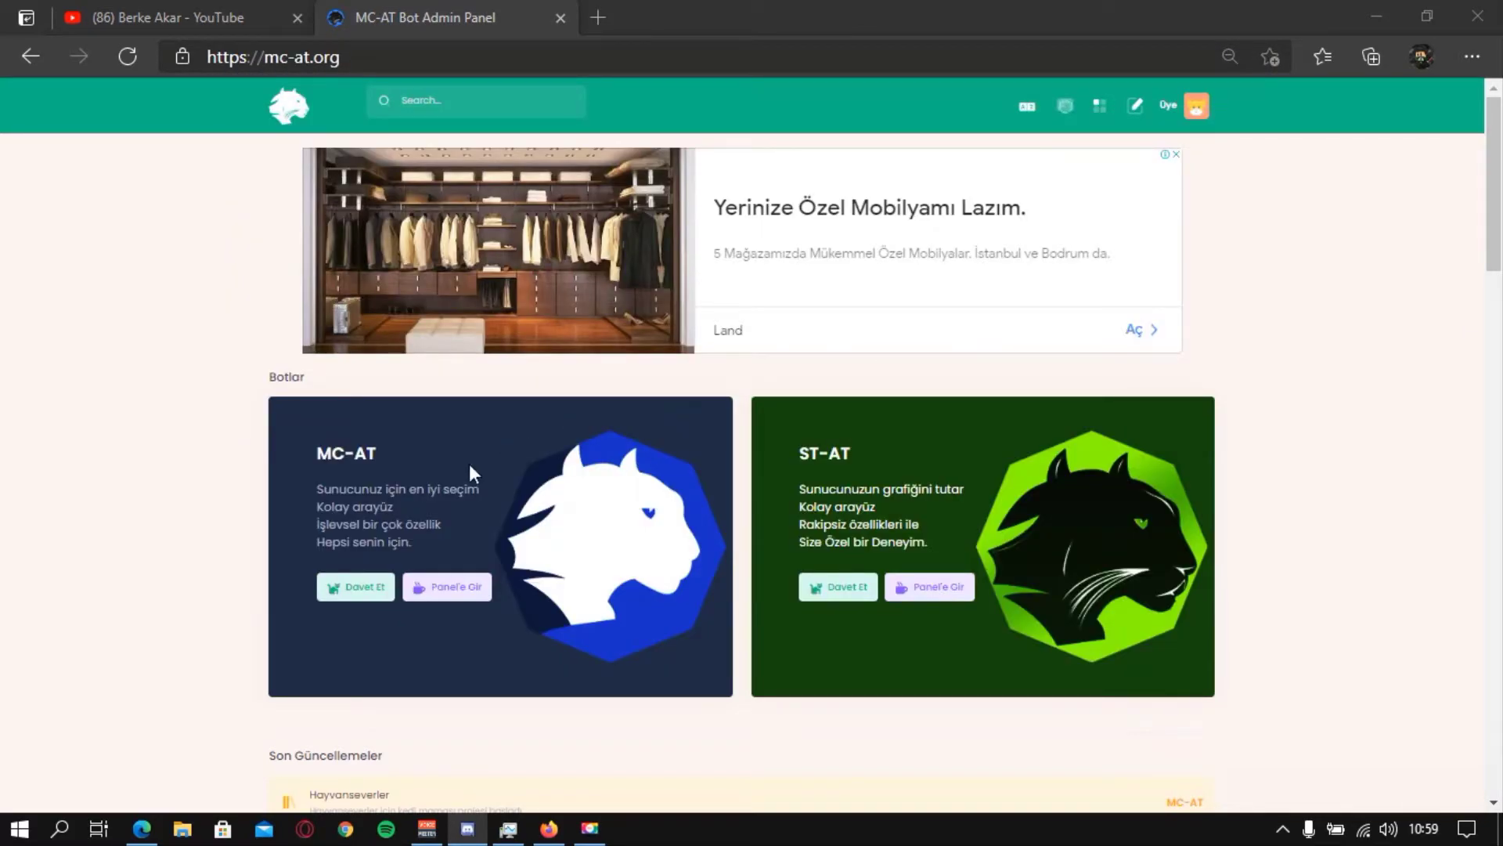
Authorize MC-AT - ST-AT to access the Discord account and enter the MC-AT bot's panel.
{"action": "left_click", "coordinate": [446, 591]}
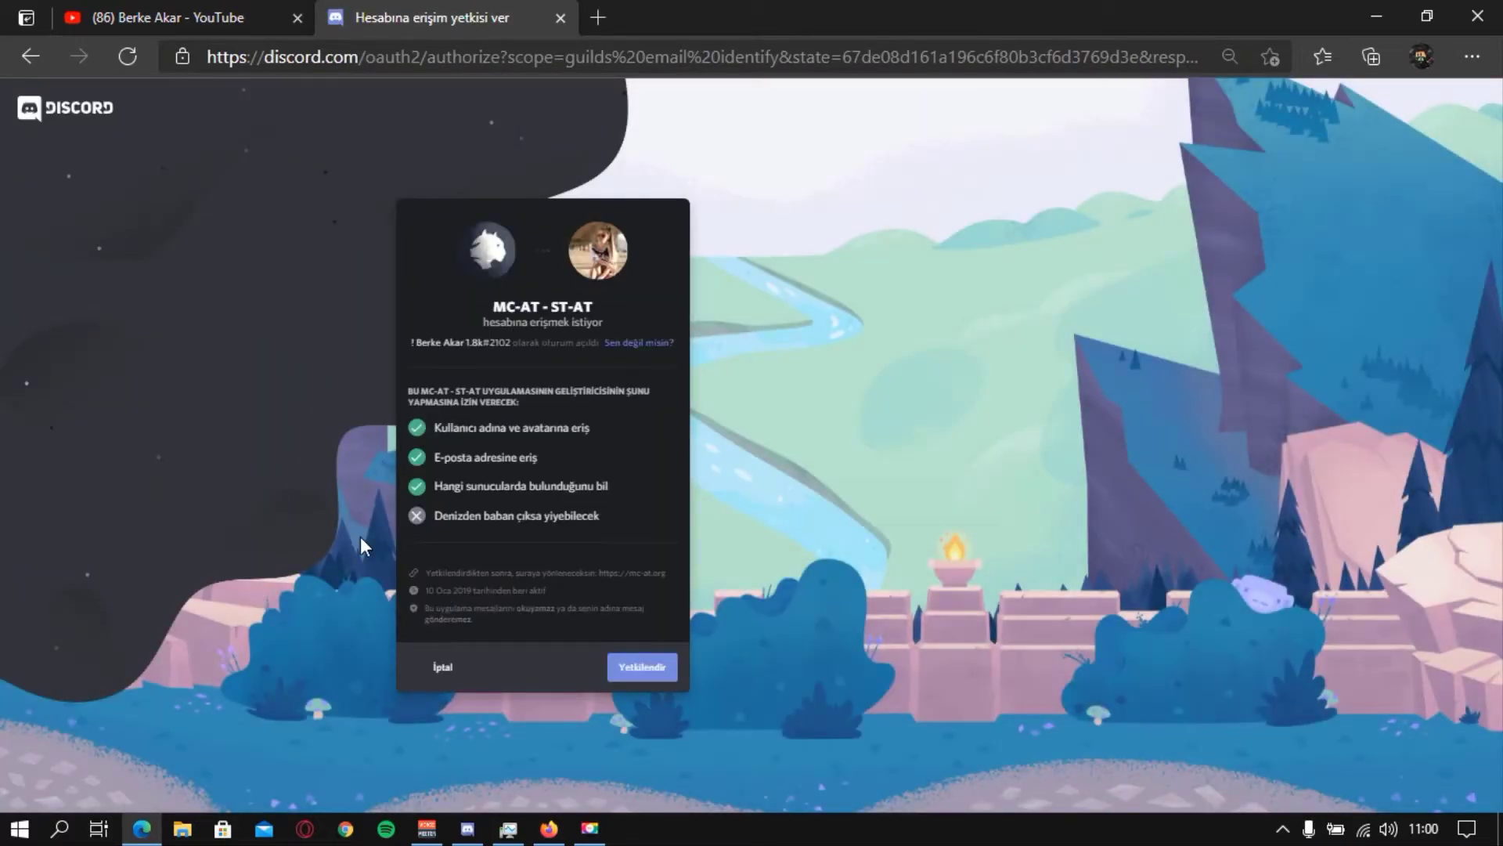
{"action": "left_click", "coordinate": [652, 671]}
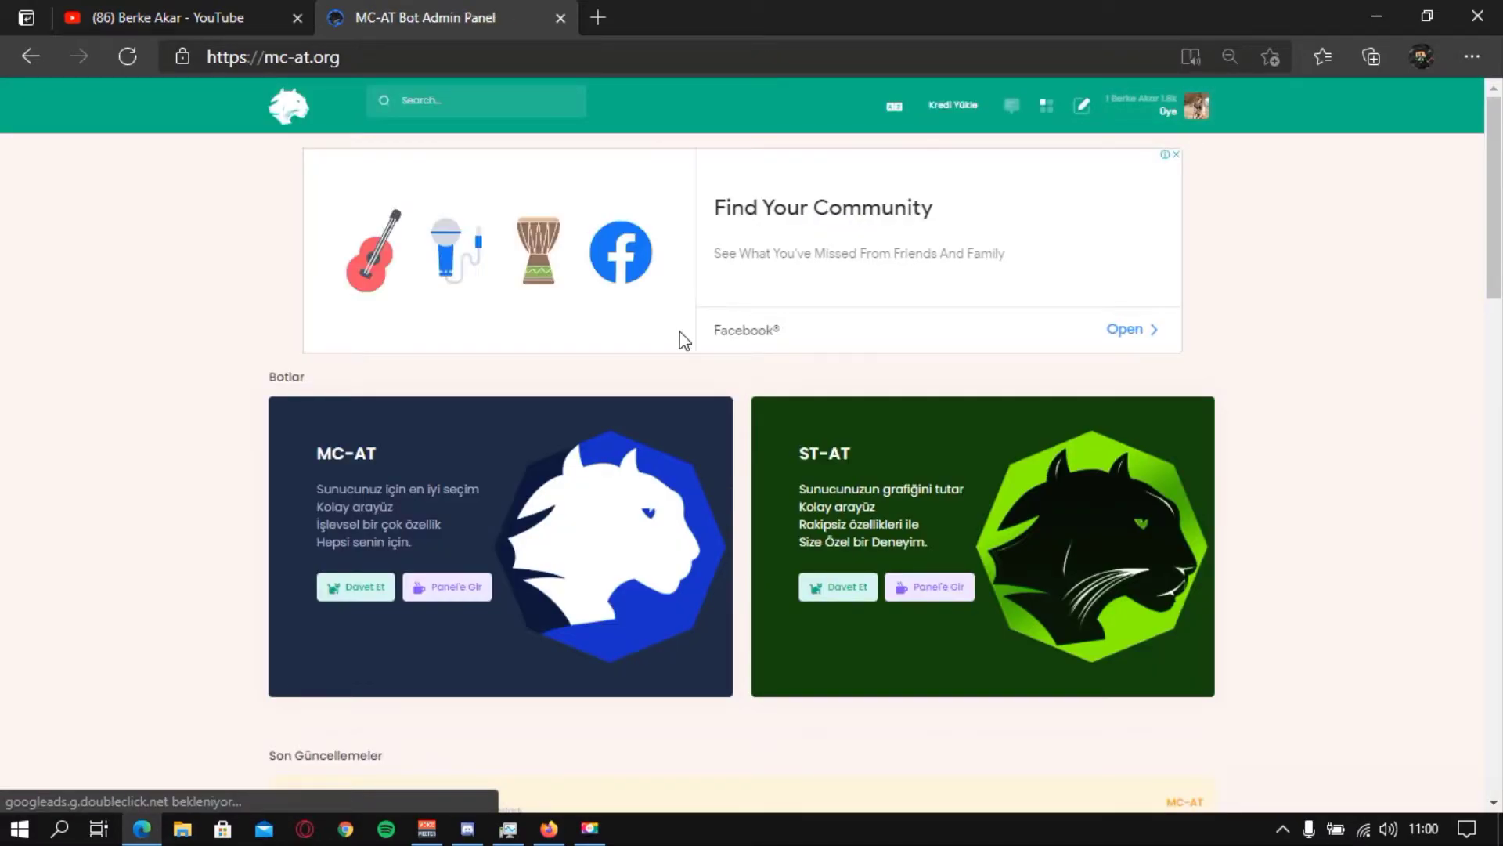
{"action": "left_click", "coordinate": [450, 603]}
Open the management panel of the Mc At Mute Sistemi server and choose the classic MC-AT bot to manage.
{"action": "scroll", "coordinate": [624, 447], "scroll_direction": "down", "scroll_amount": 10}
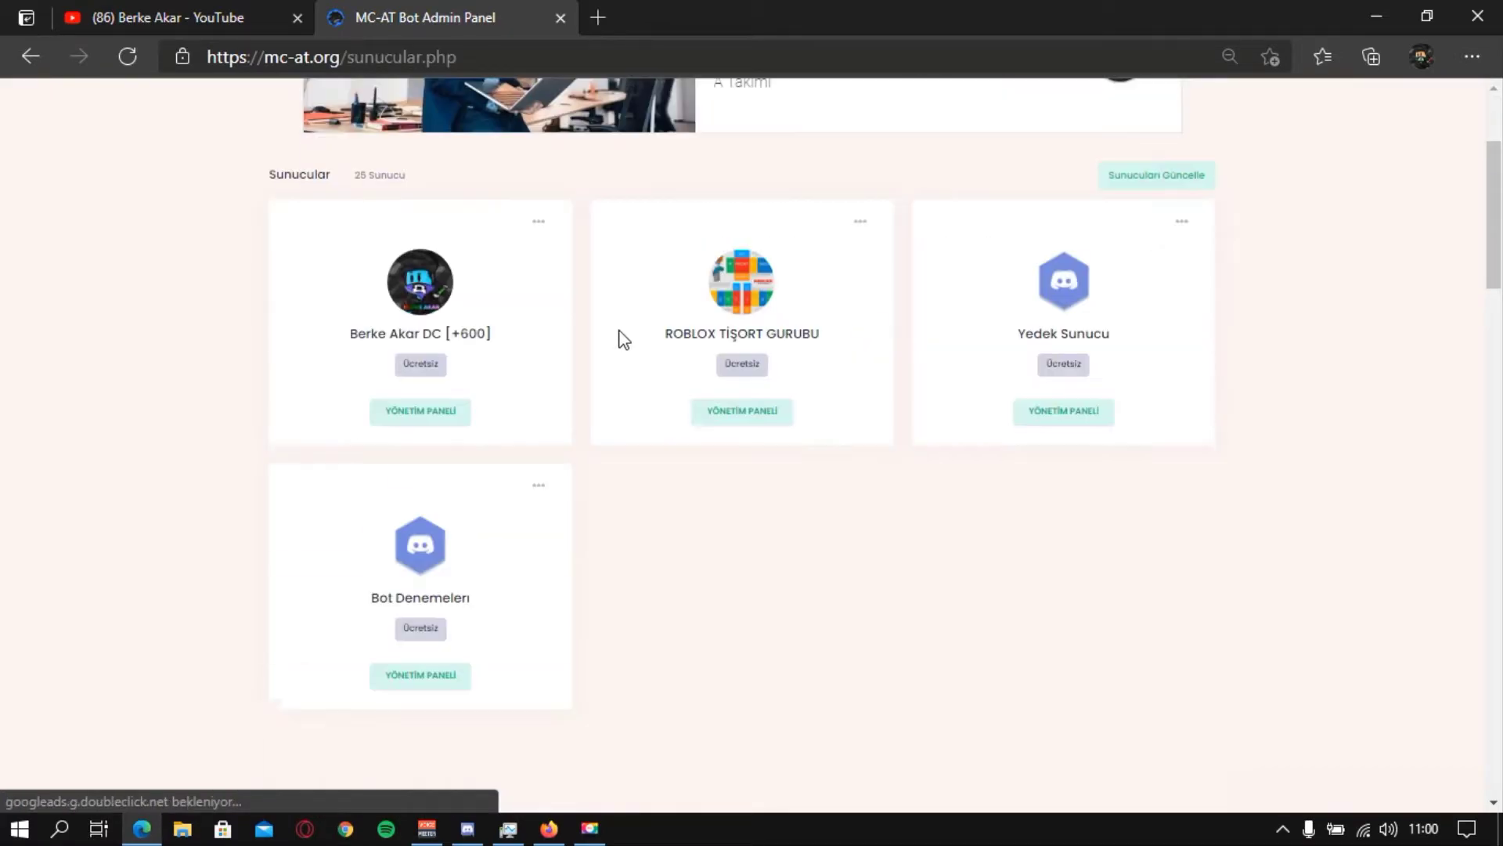
{"action": "scroll", "coordinate": [624, 338], "scroll_direction": "down", "scroll_amount": 12}
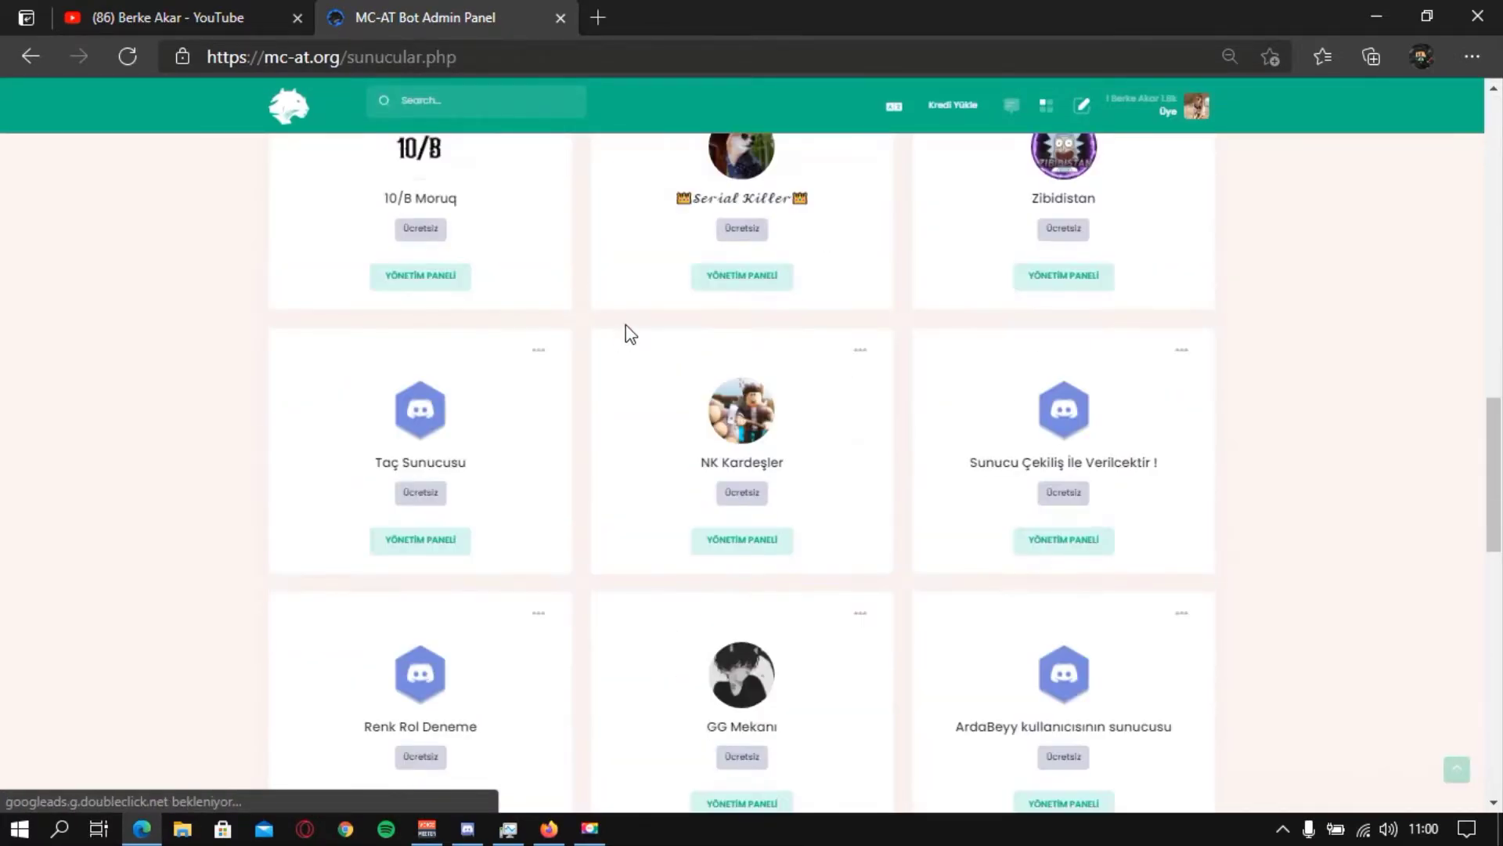
{"action": "scroll", "coordinate": [627, 326], "scroll_direction": "down", "scroll_amount": 6}
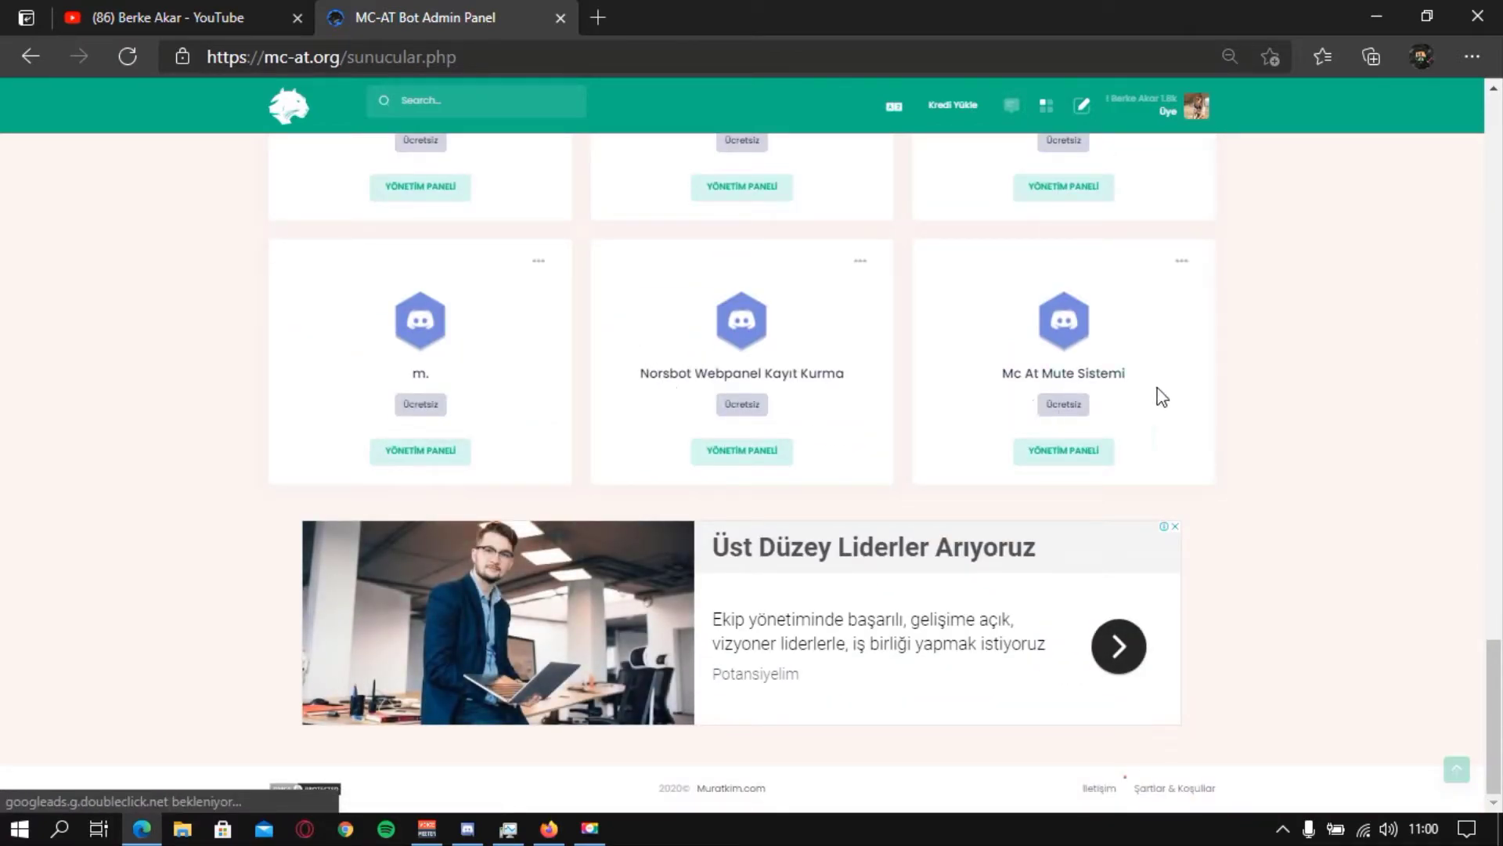
{"action": "left_click", "coordinate": [1074, 462]}
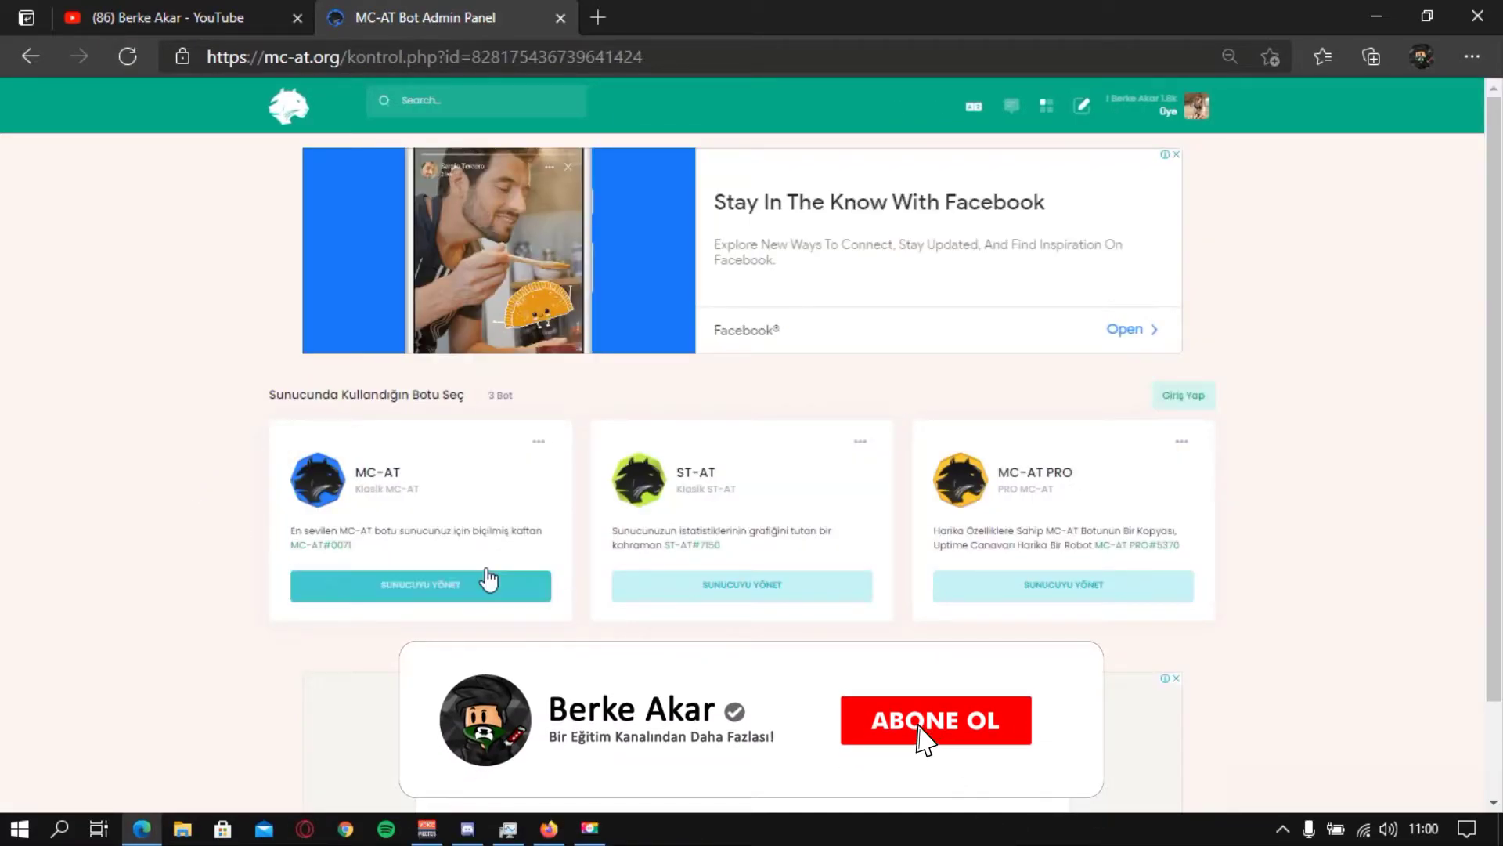
{"action": "left_click", "coordinate": [425, 603]}
Open the Mute Sistemi settings within the bot's Moderasyon section.
{"action": "scroll", "coordinate": [426, 598], "scroll_direction": "down", "scroll_amount": 2}
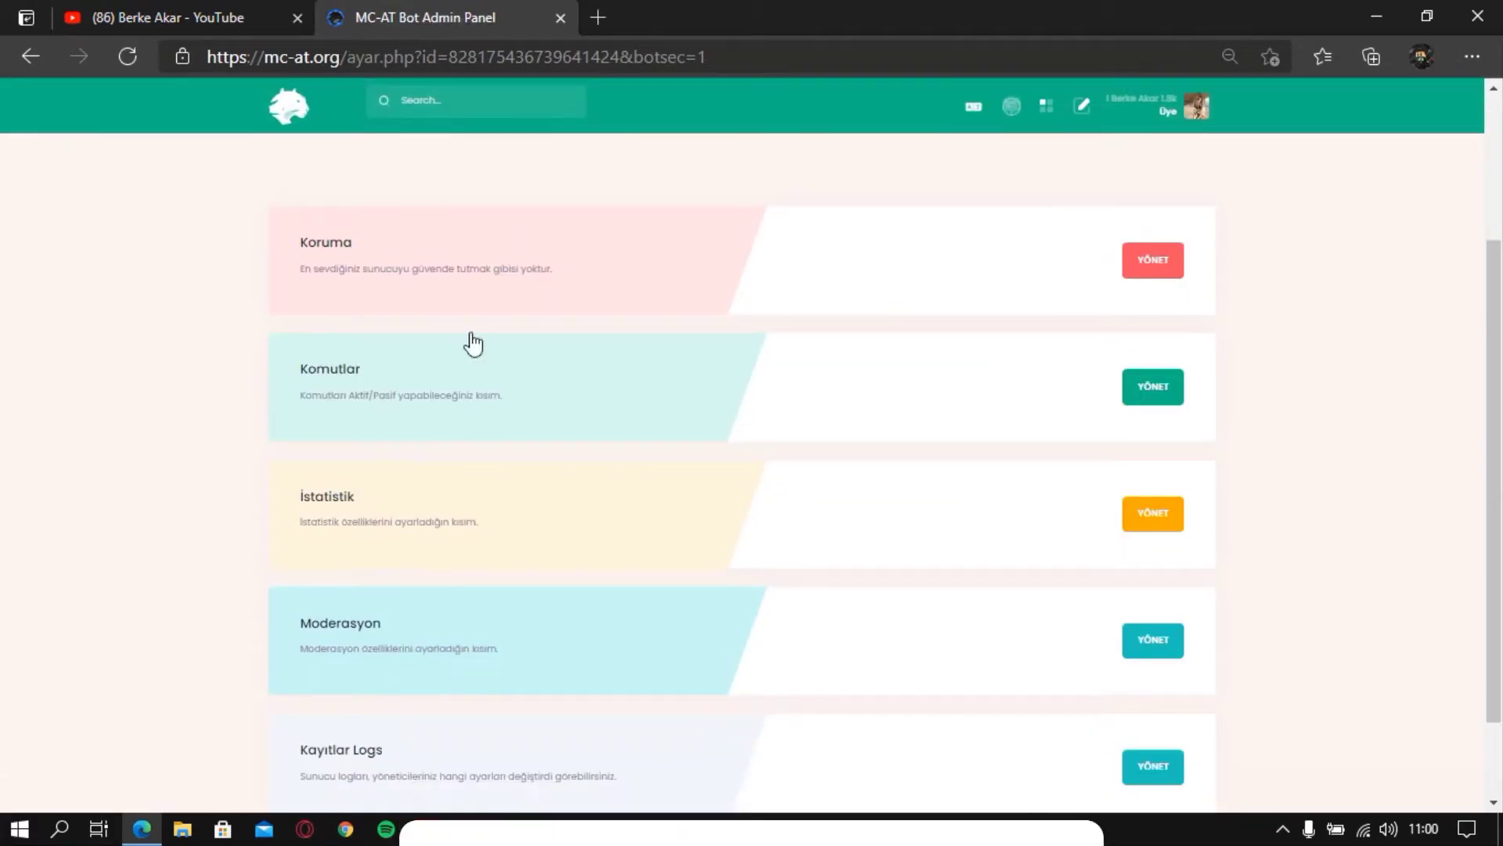
{"action": "scroll", "coordinate": [470, 407], "scroll_direction": "down", "scroll_amount": 2}
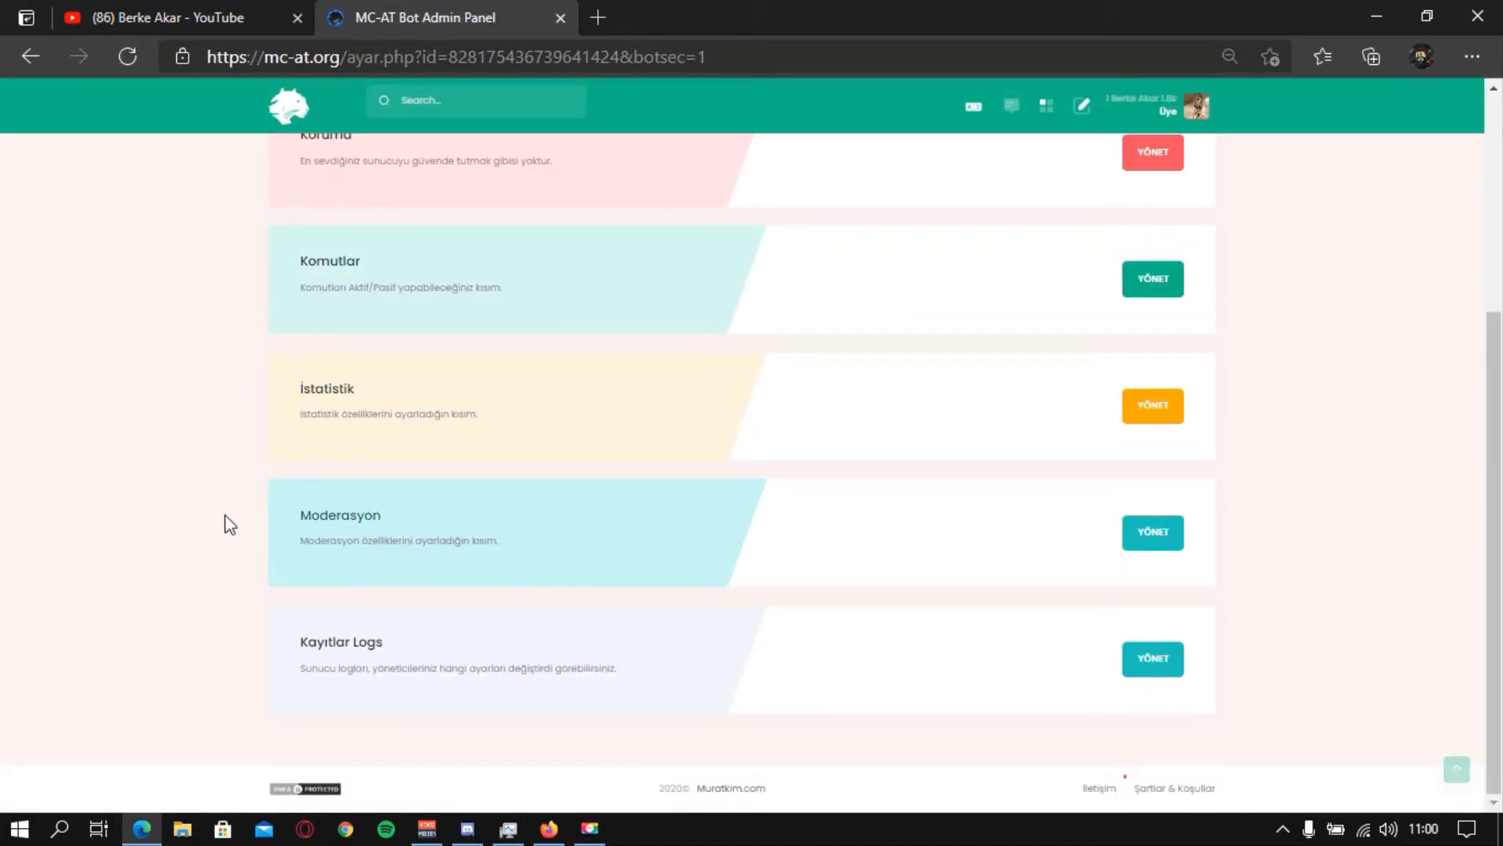
{"action": "left_click", "coordinate": [1166, 538]}
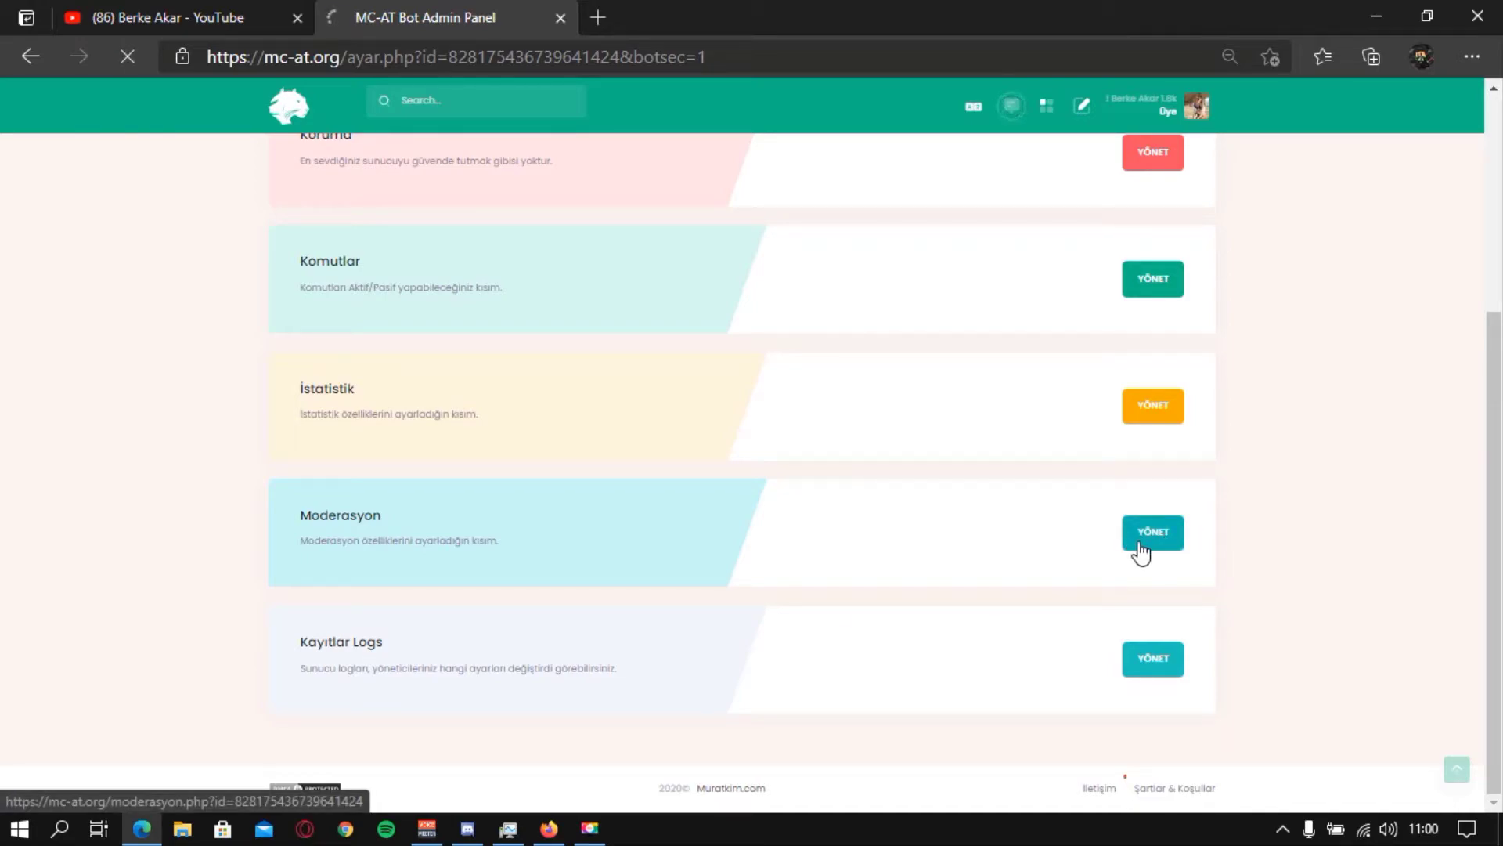
{"action": "scroll", "coordinate": [731, 447], "scroll_direction": "down", "scroll_amount": 2}
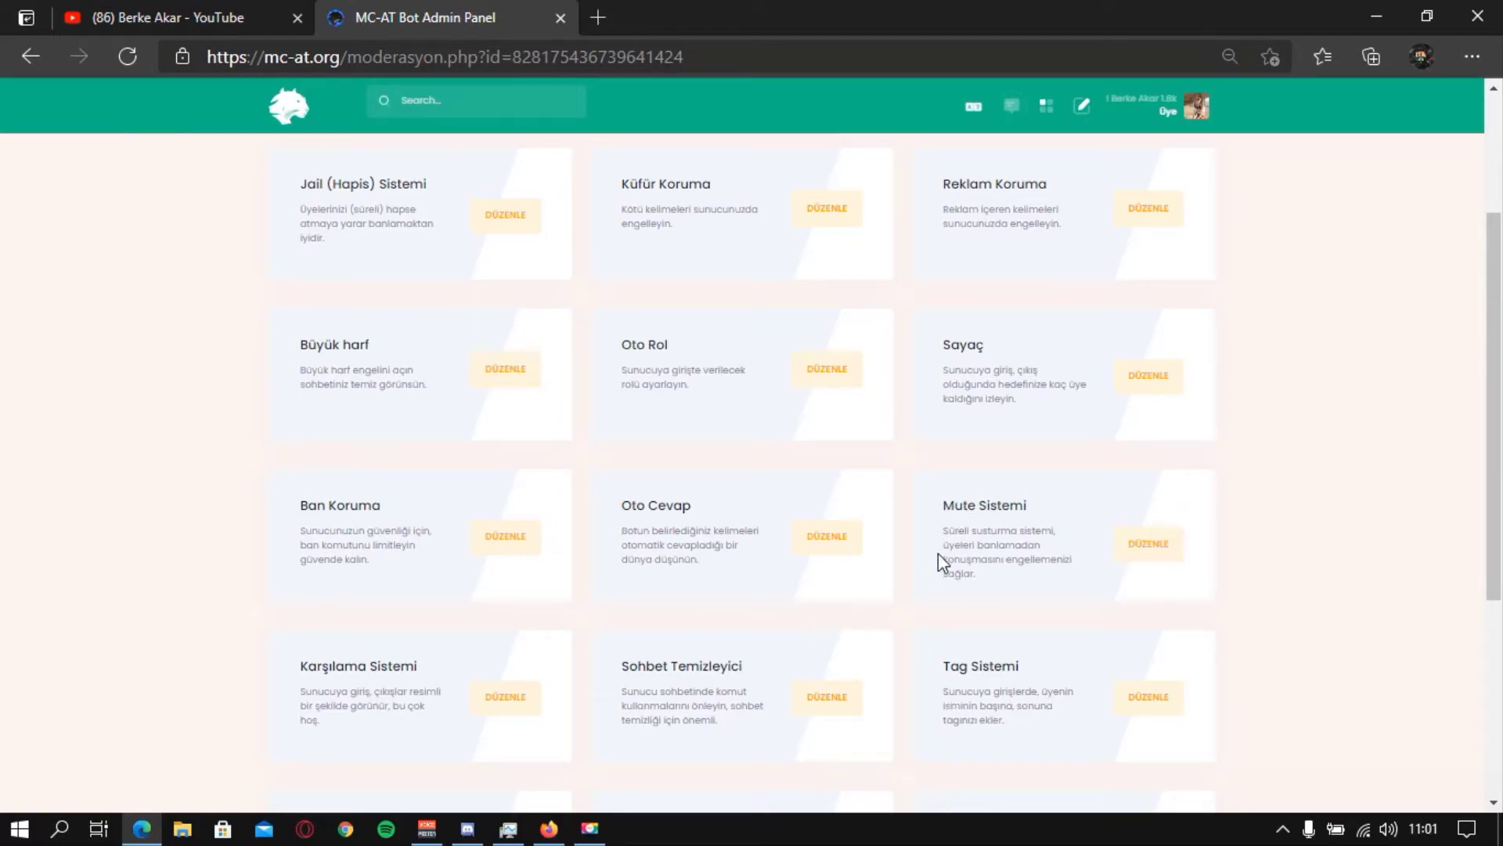
{"action": "left_click", "coordinate": [1152, 550]}
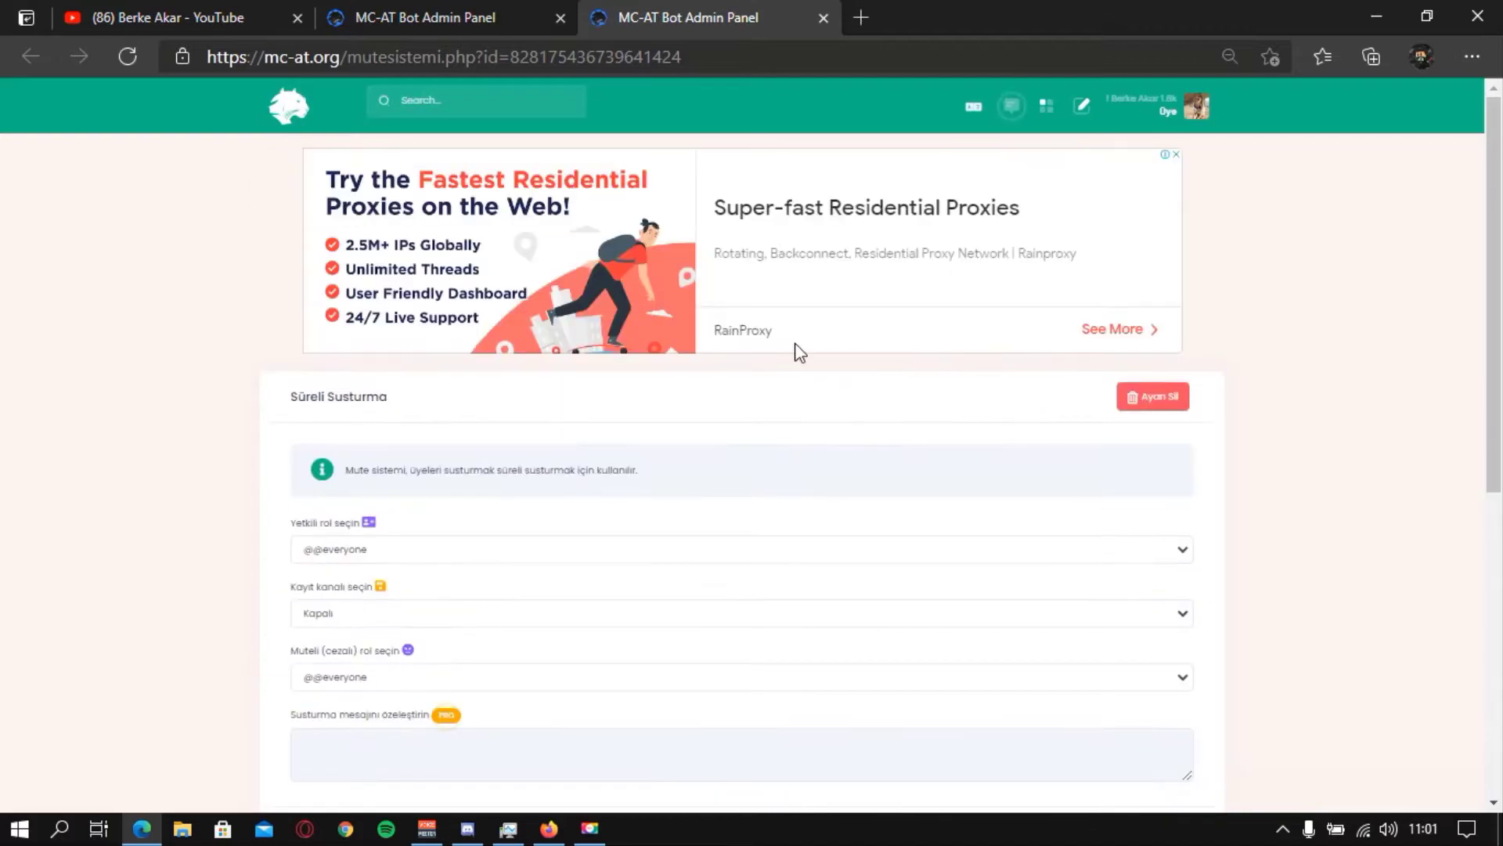
{"action": "scroll", "coordinate": [188, 468], "scroll_direction": "down", "scroll_amount": 3}
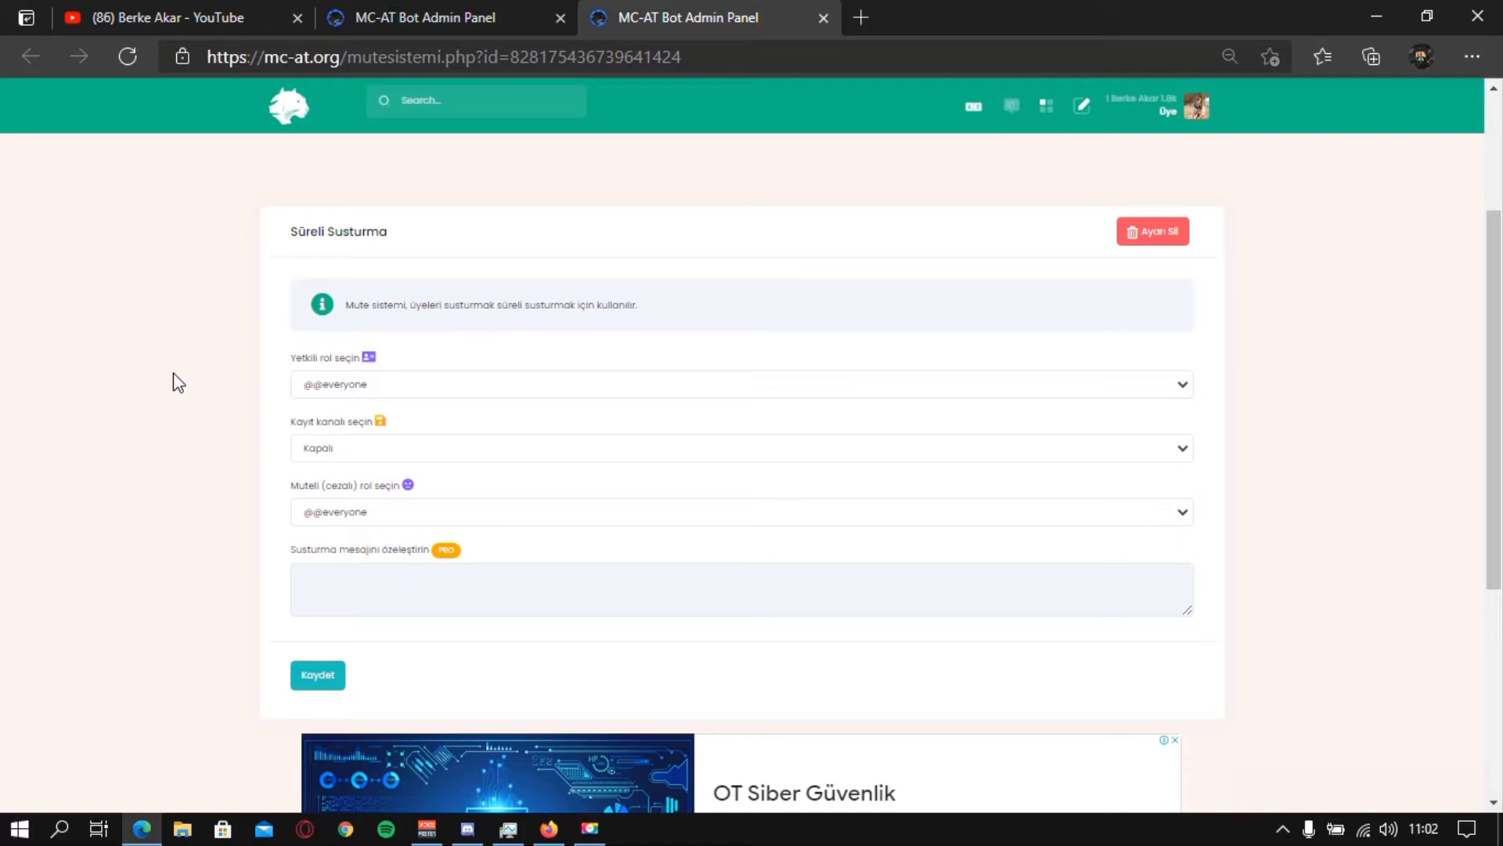
{"action": "left_click", "coordinate": [408, 390]}
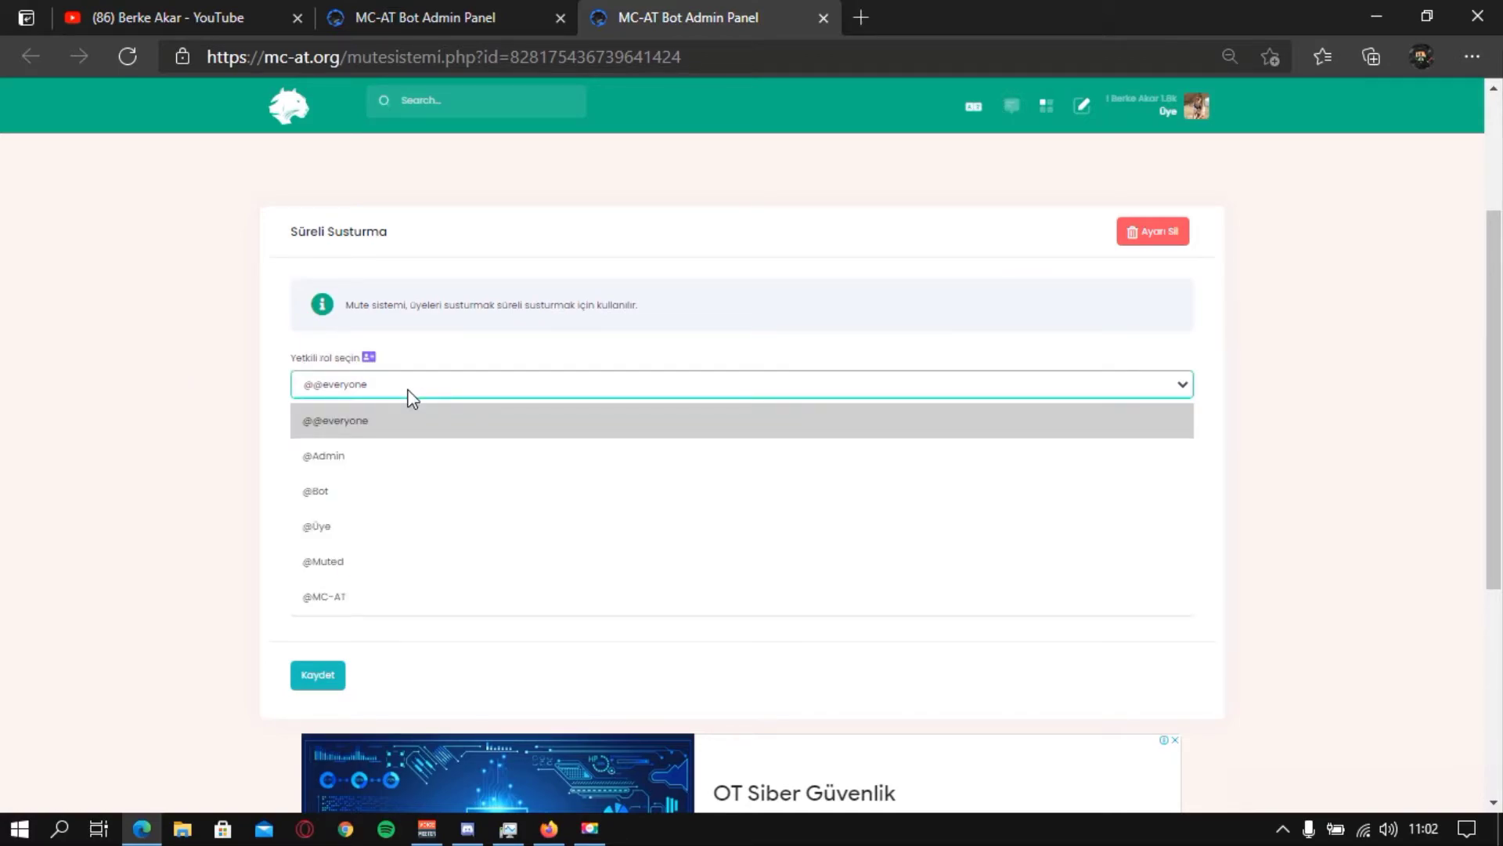
{"action": "left_click", "coordinate": [376, 457]}
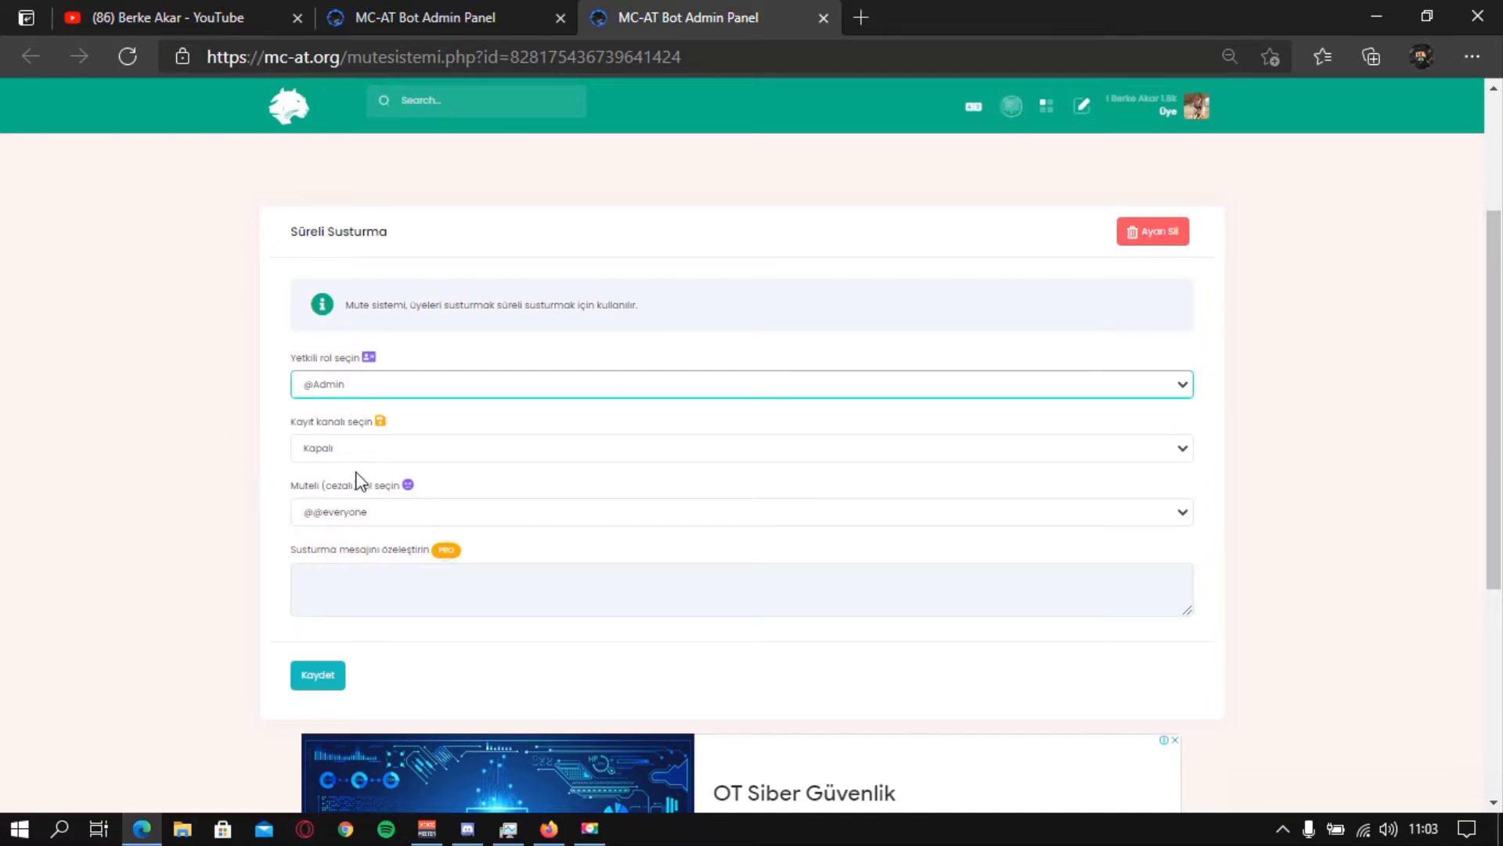
{"action": "left_click", "coordinate": [403, 451]}
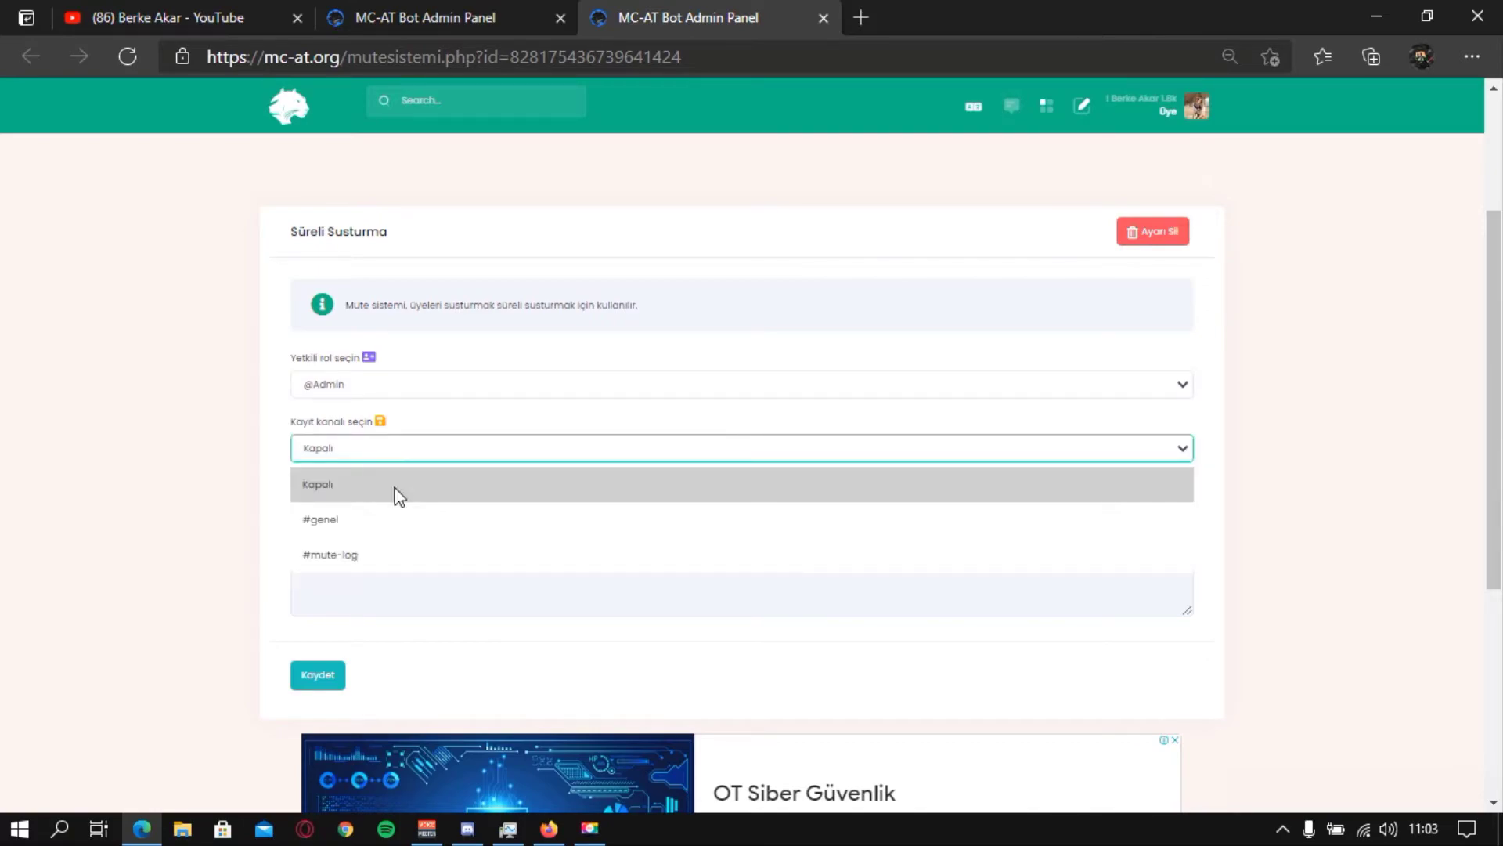
{"action": "left_click", "coordinate": [387, 553]}
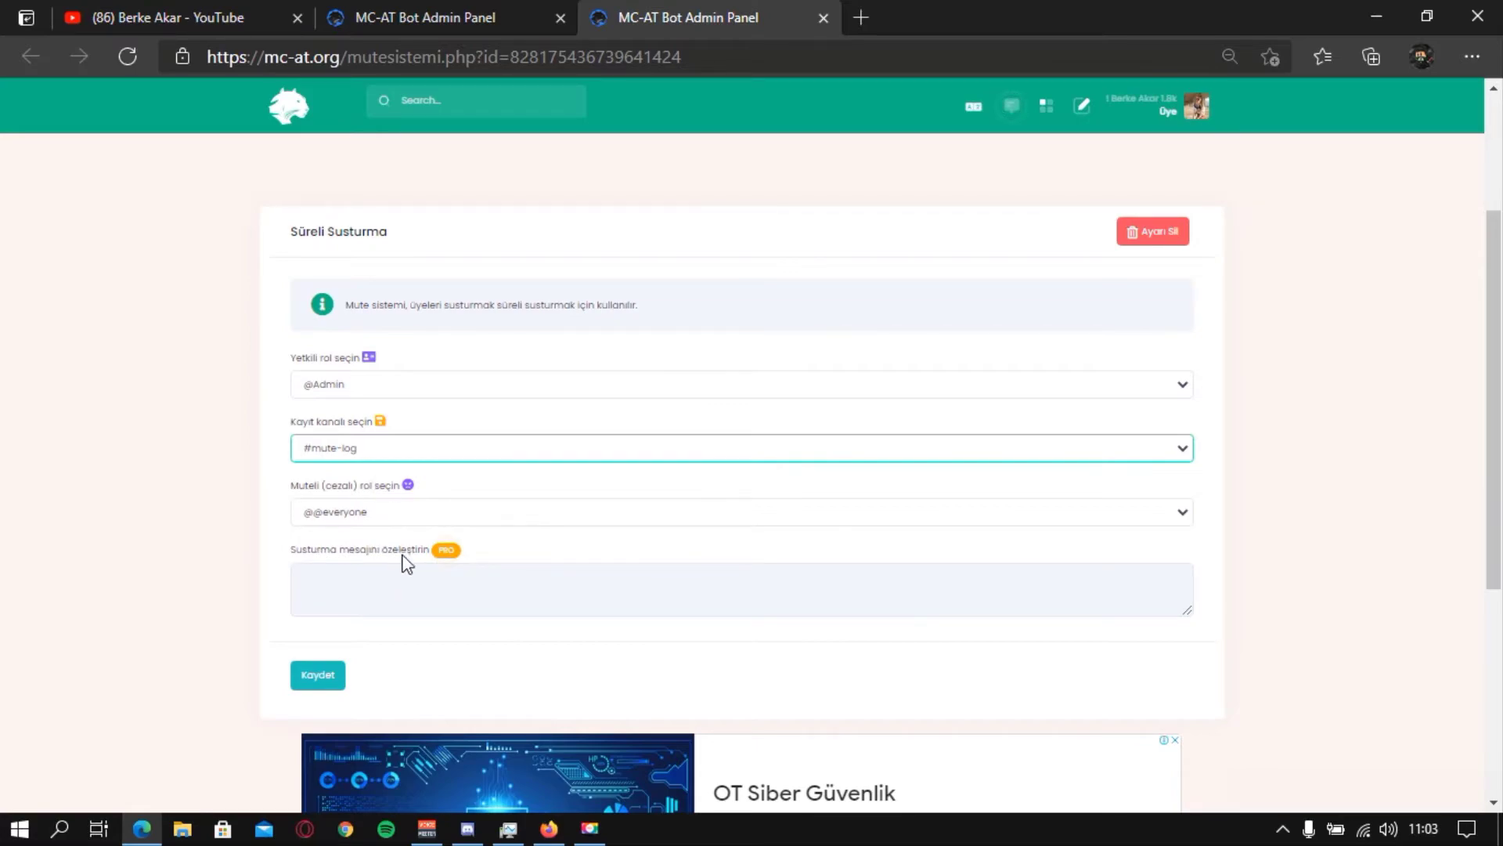
{"action": "left_click", "coordinate": [393, 514]}
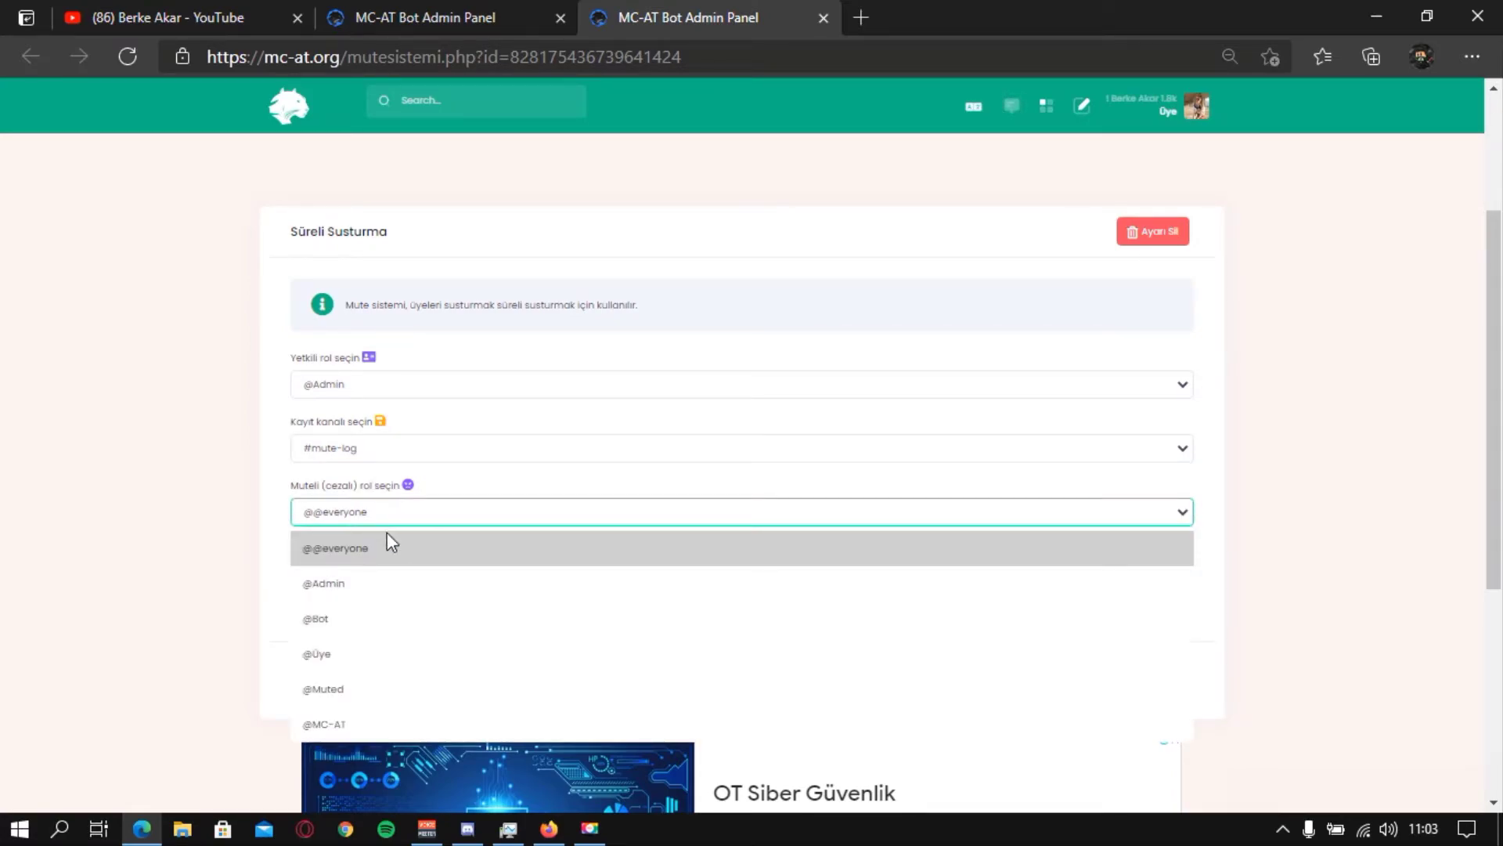
{"action": "left_click", "coordinate": [353, 697]}
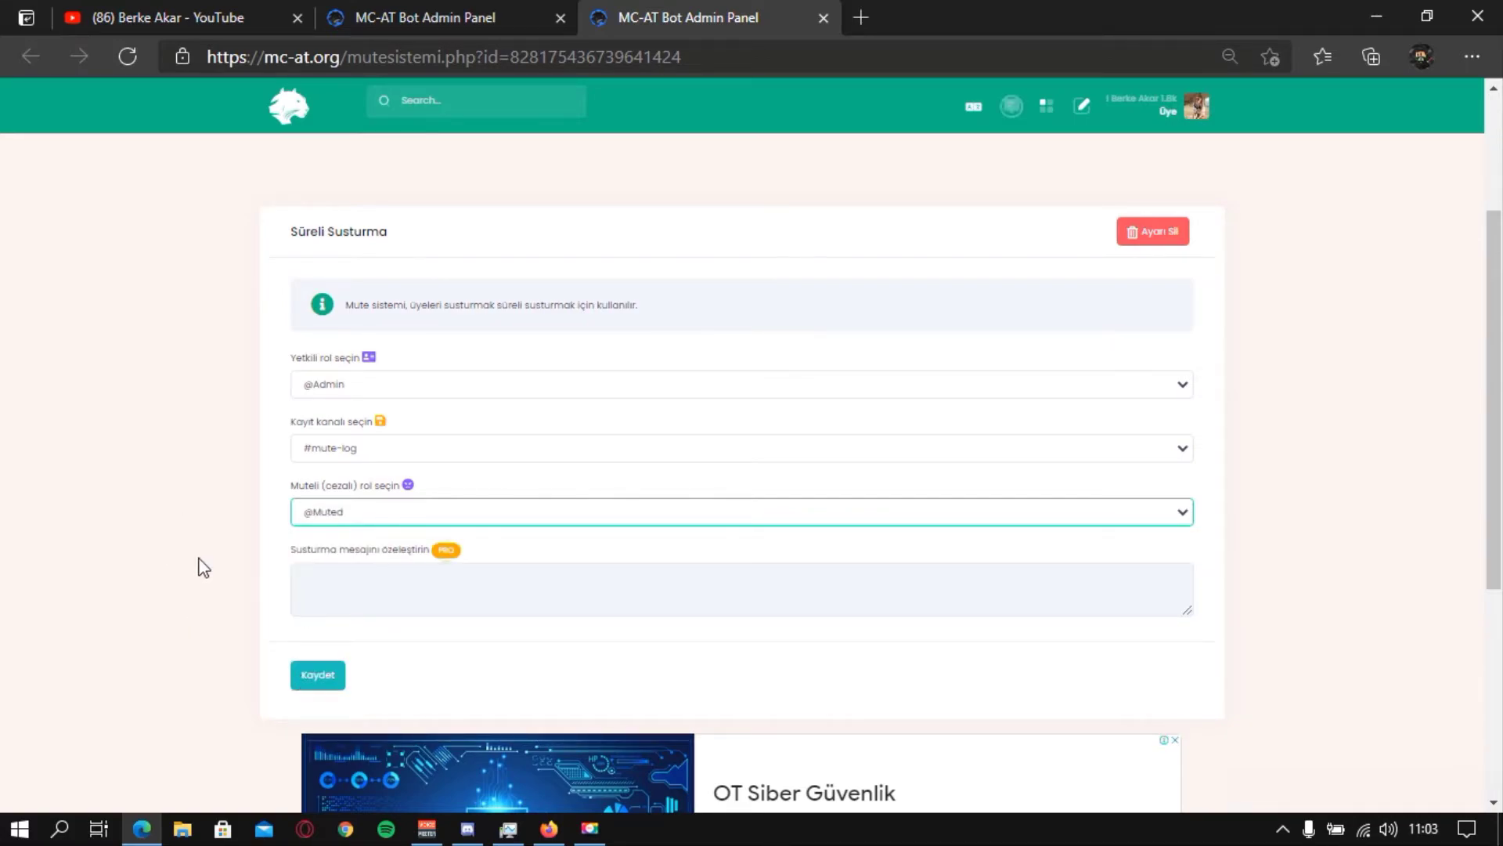
{"action": "left_click", "coordinate": [322, 686]}
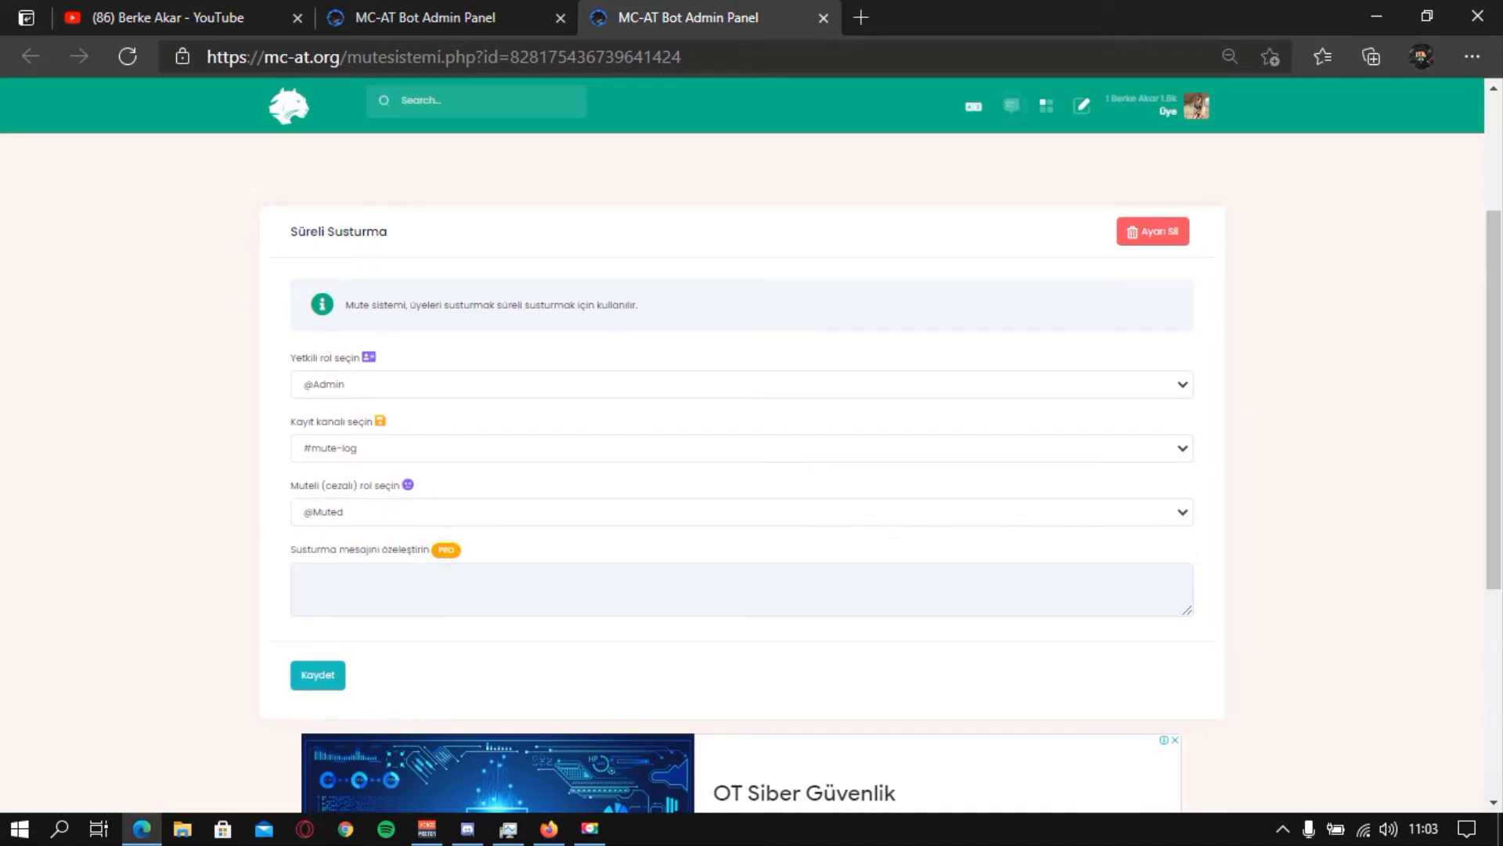
Switch to Discord, maximize its window and open the permissions of the genel text channel.
{"action": "key", "text": "alt+Tab"}
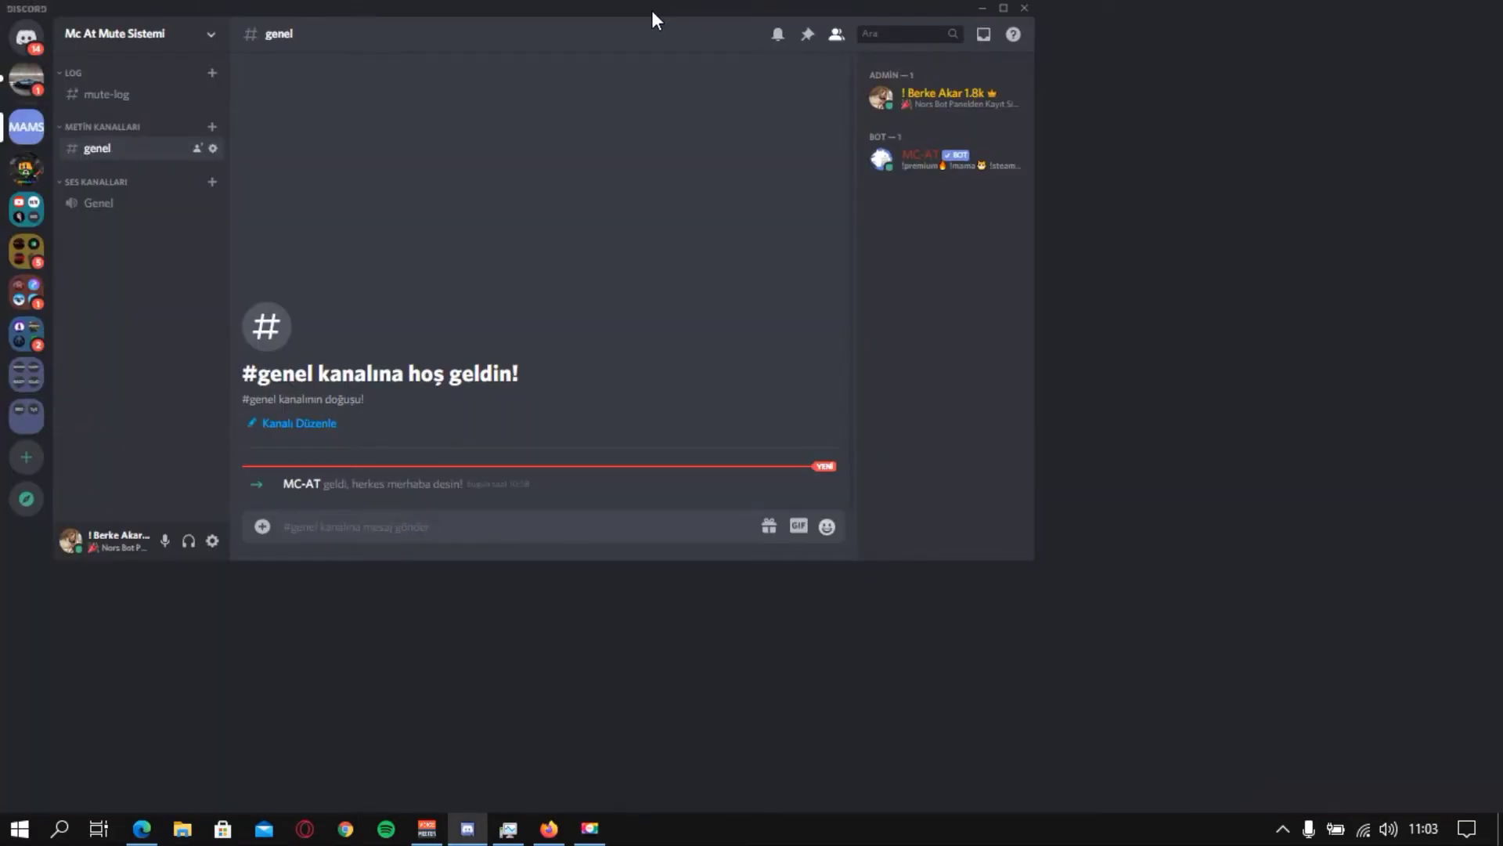
{"action": "double_click", "coordinate": [651, 11]}
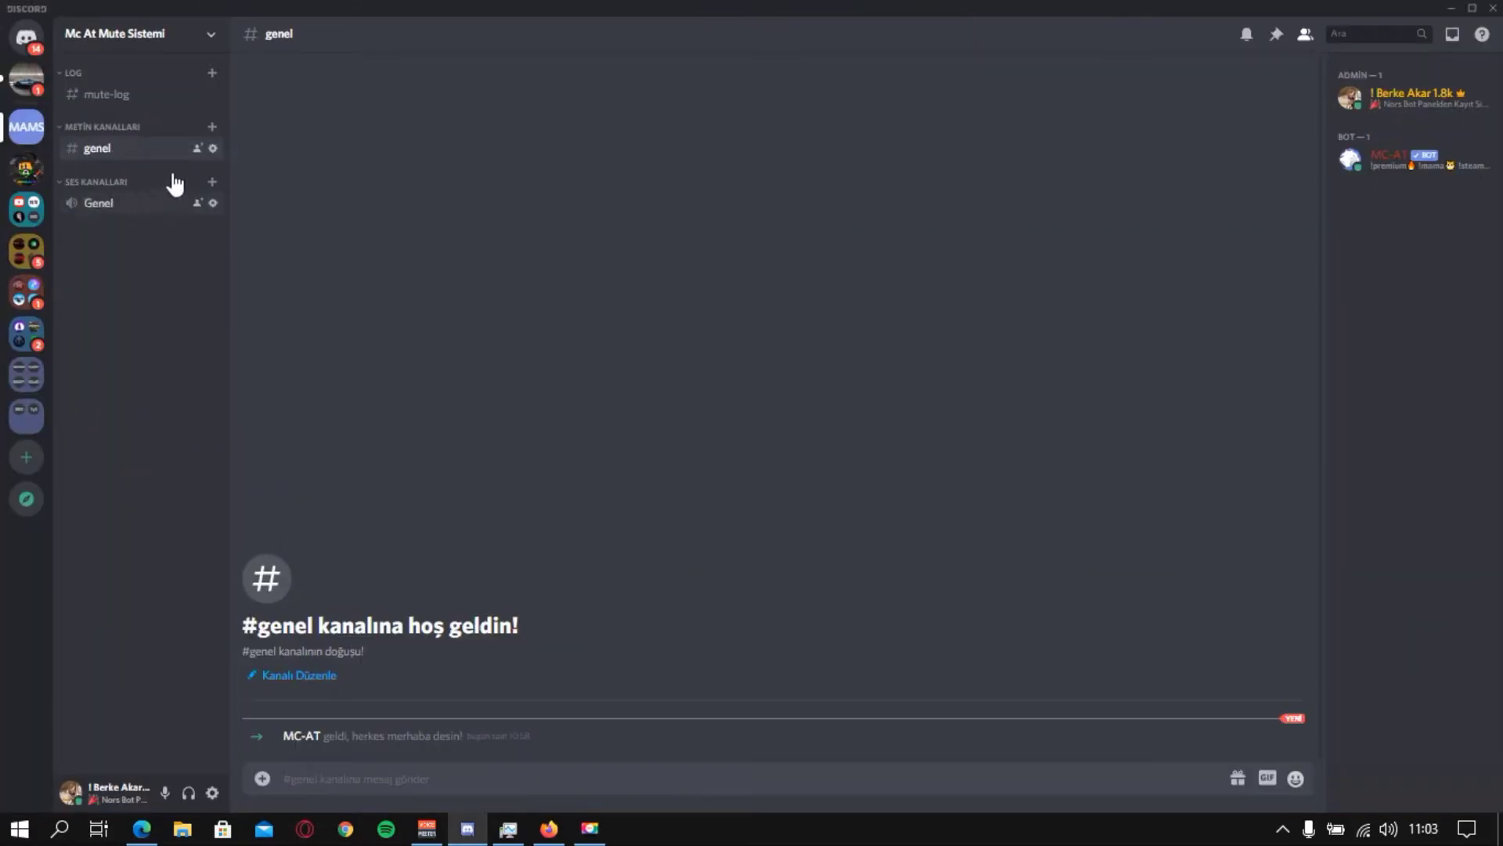
{"action": "left_click", "coordinate": [214, 149]}
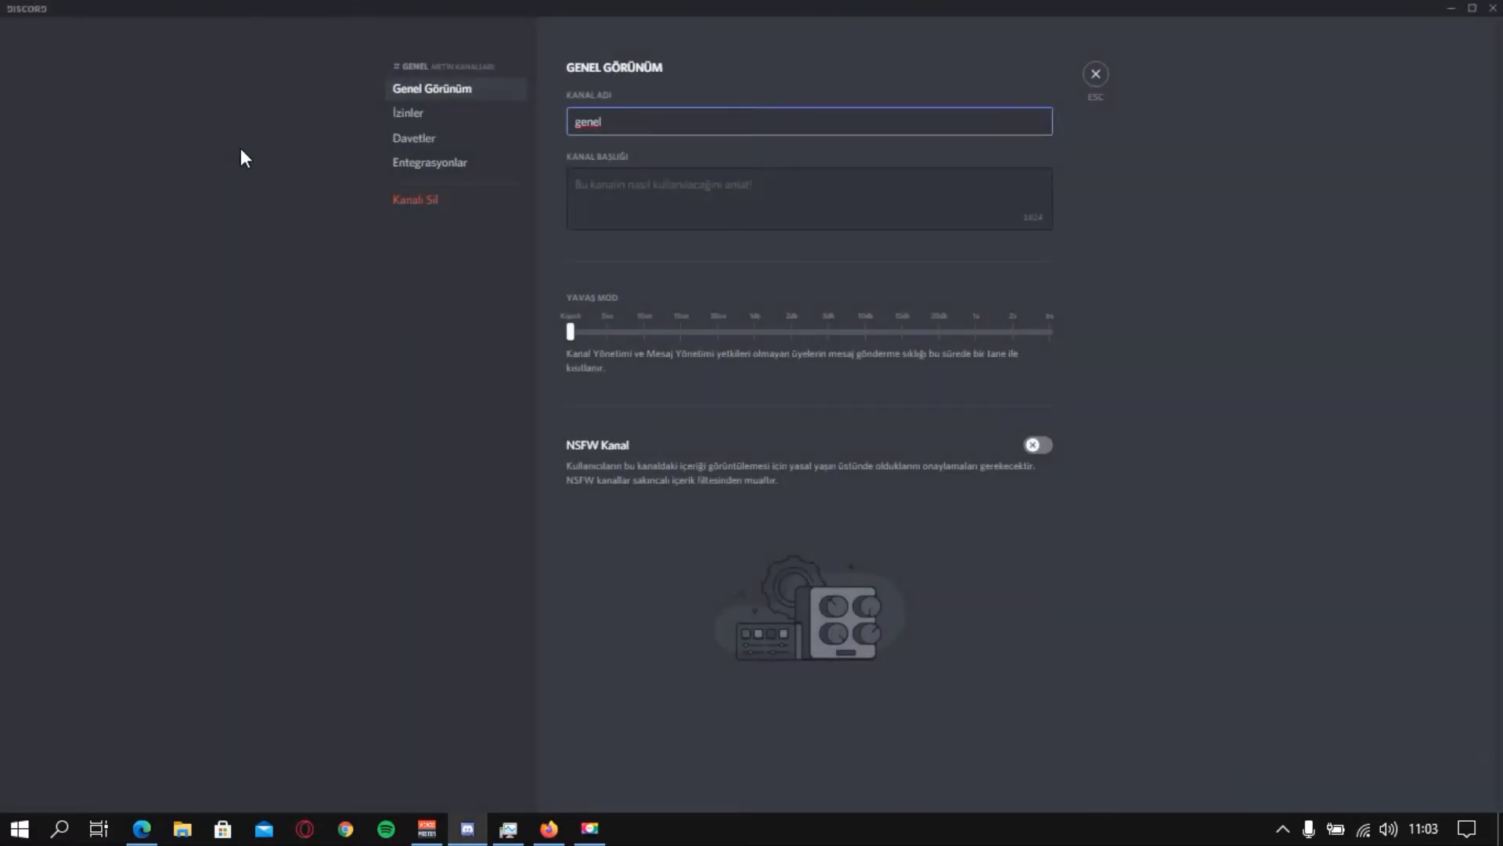
{"action": "left_click", "coordinate": [408, 115]}
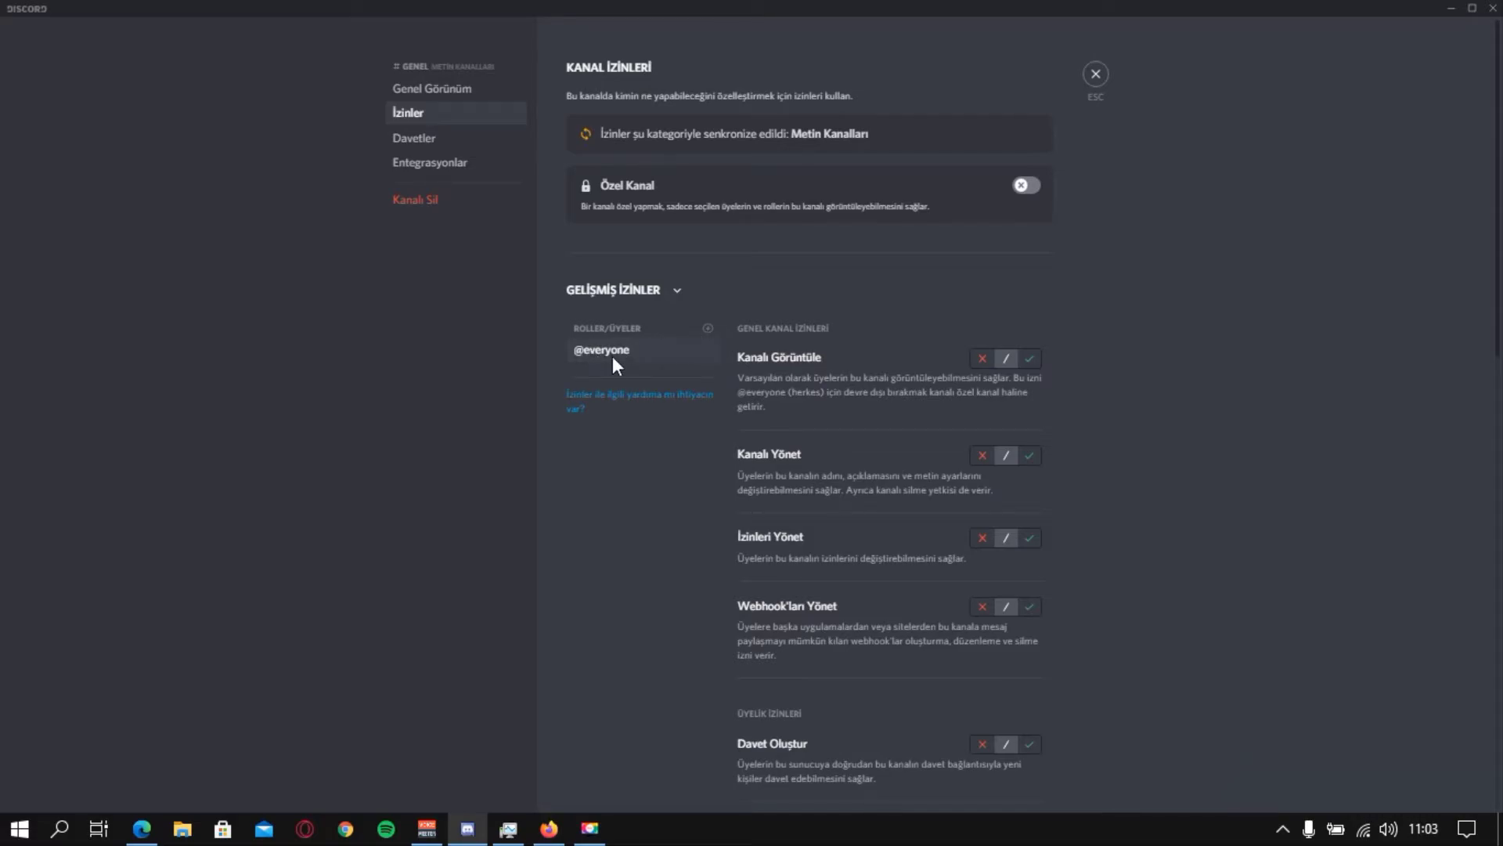
Add the Üye and Muted roles to the genel channel's advanced permissions.
{"action": "left_click", "coordinate": [708, 330]}
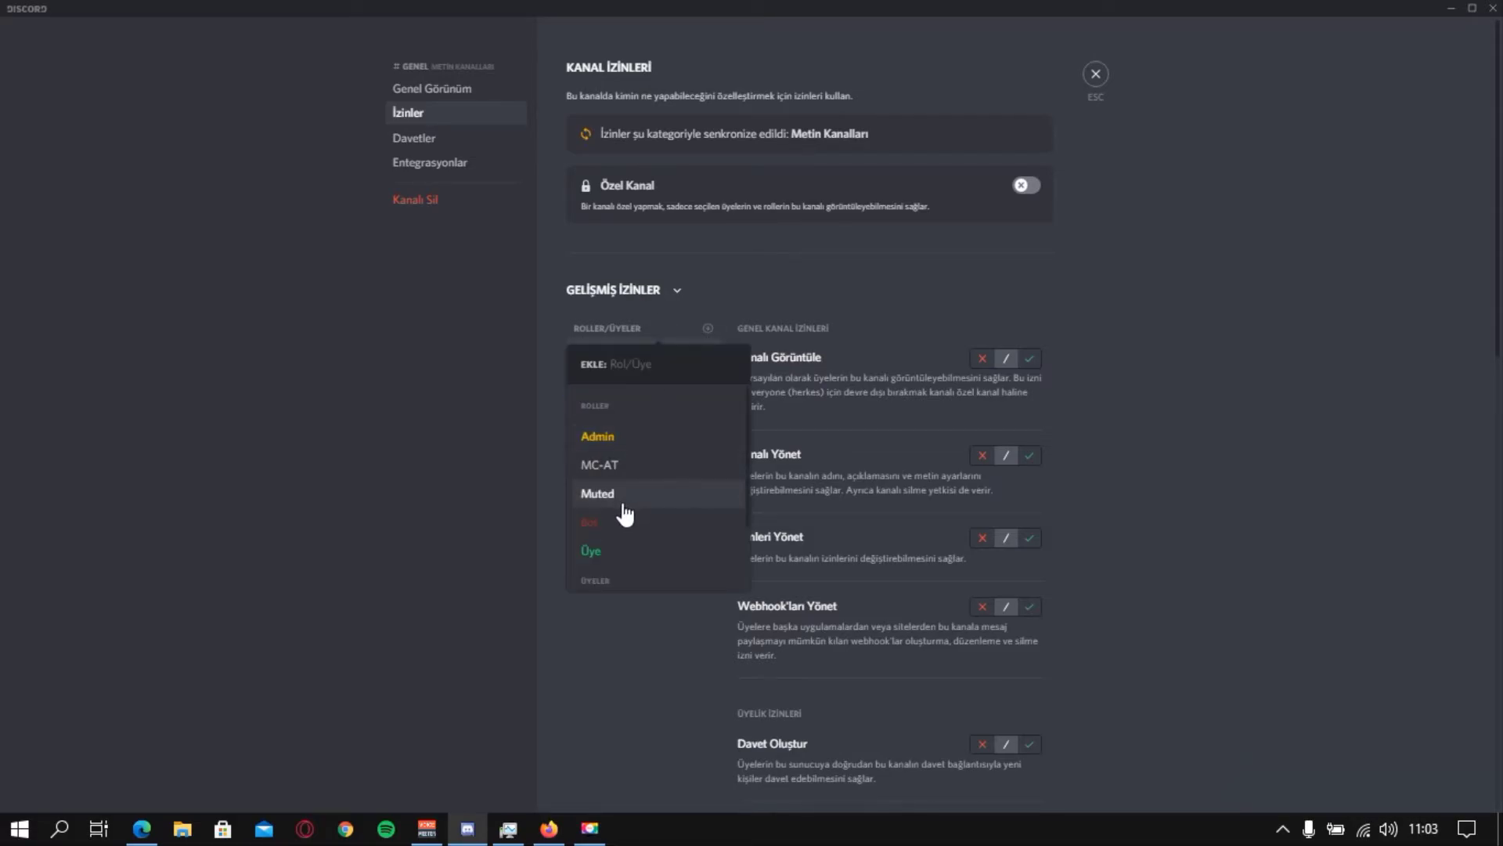
{"action": "left_click", "coordinate": [698, 336]}
{"action": "left_click", "coordinate": [709, 337]}
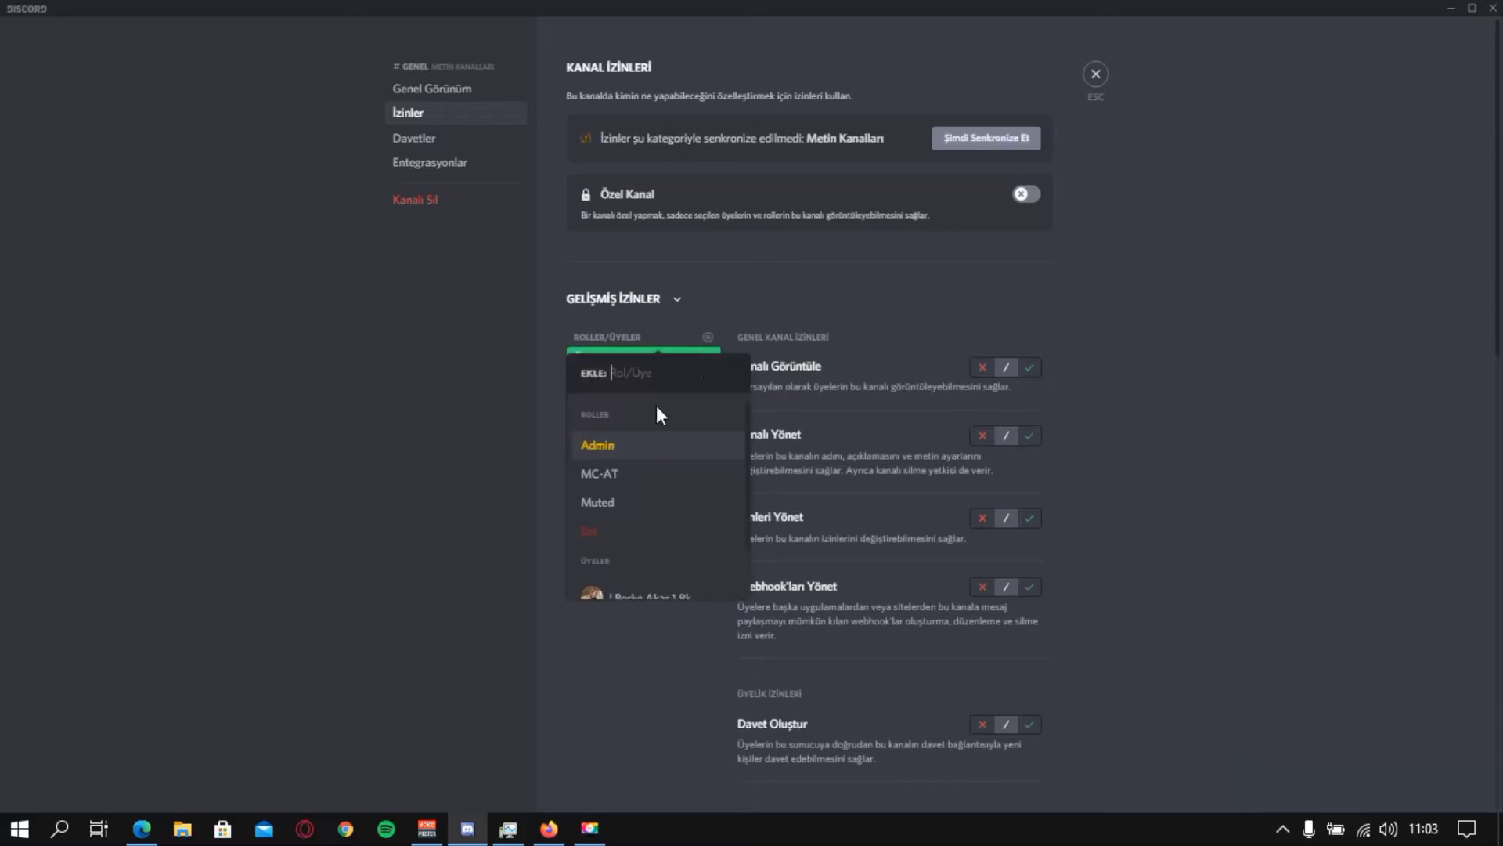
{"action": "left_click", "coordinate": [621, 508]}
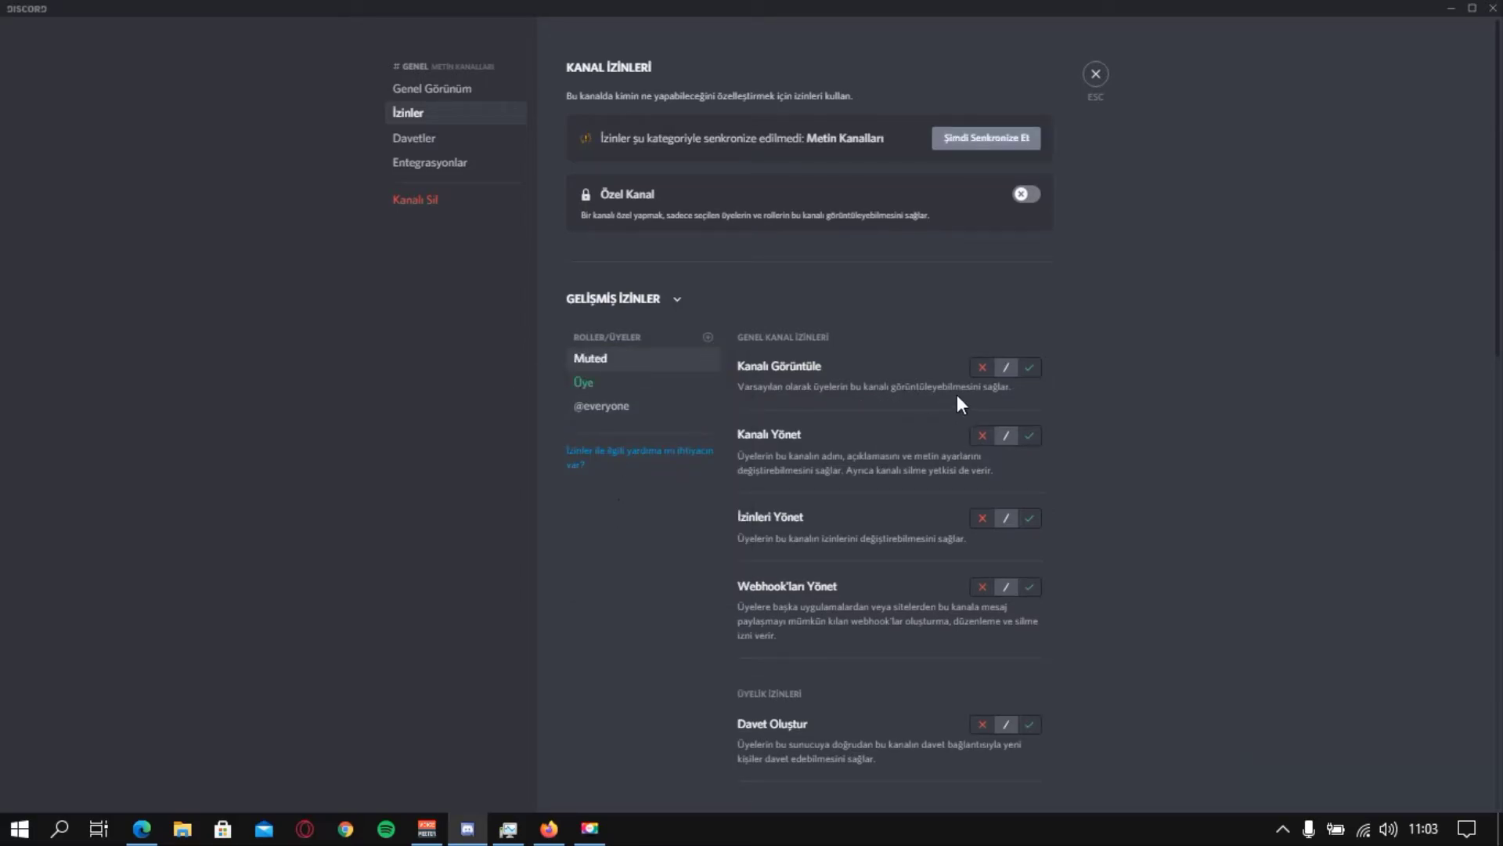
{"action": "left_click", "coordinate": [983, 368]}
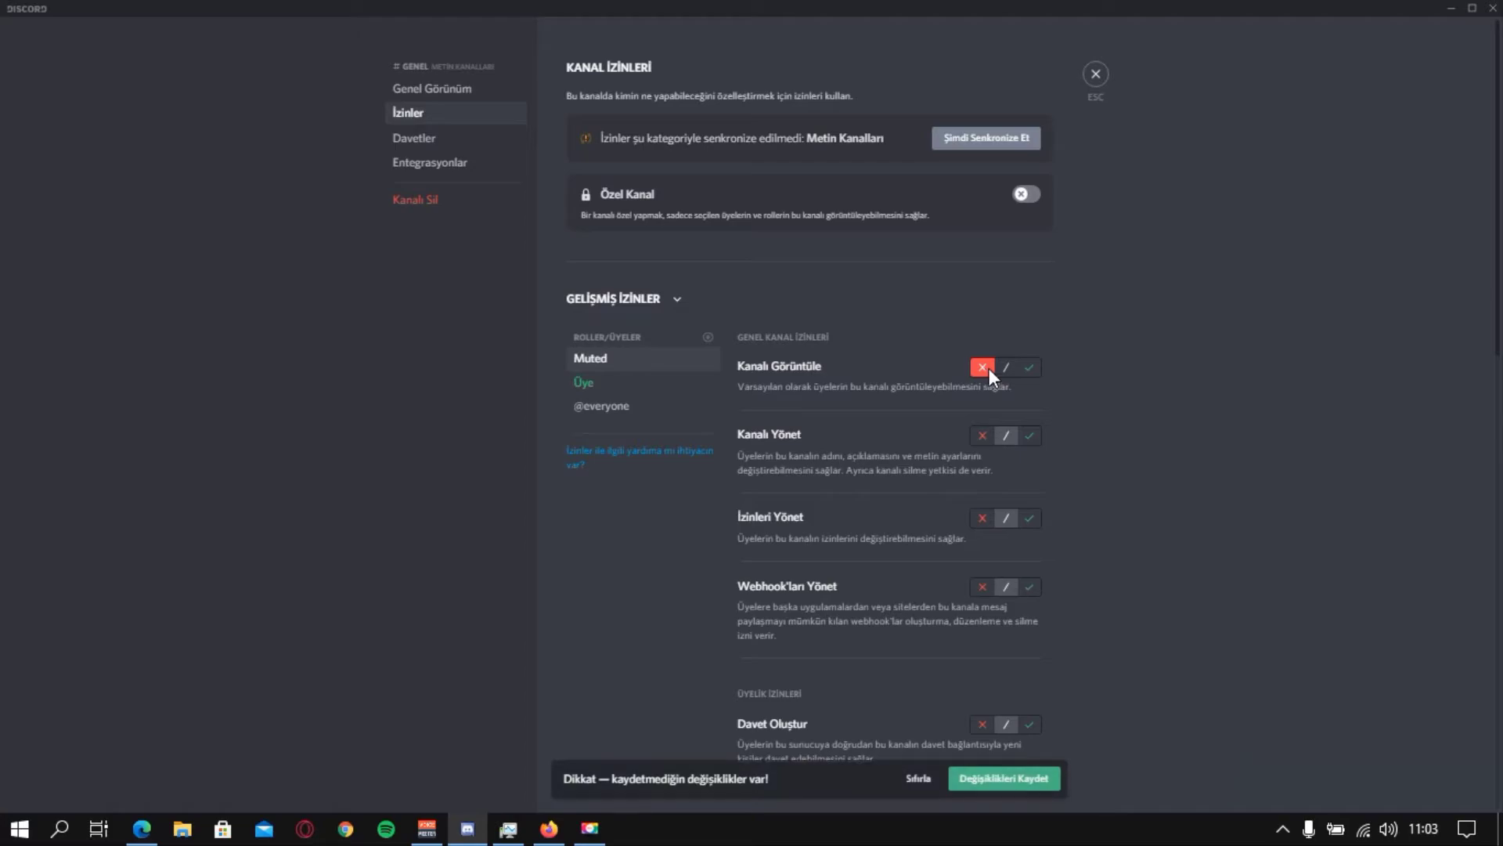
{"action": "left_click", "coordinate": [1028, 368]}
{"action": "scroll", "coordinate": [974, 402], "scroll_direction": "down", "scroll_amount": 3}
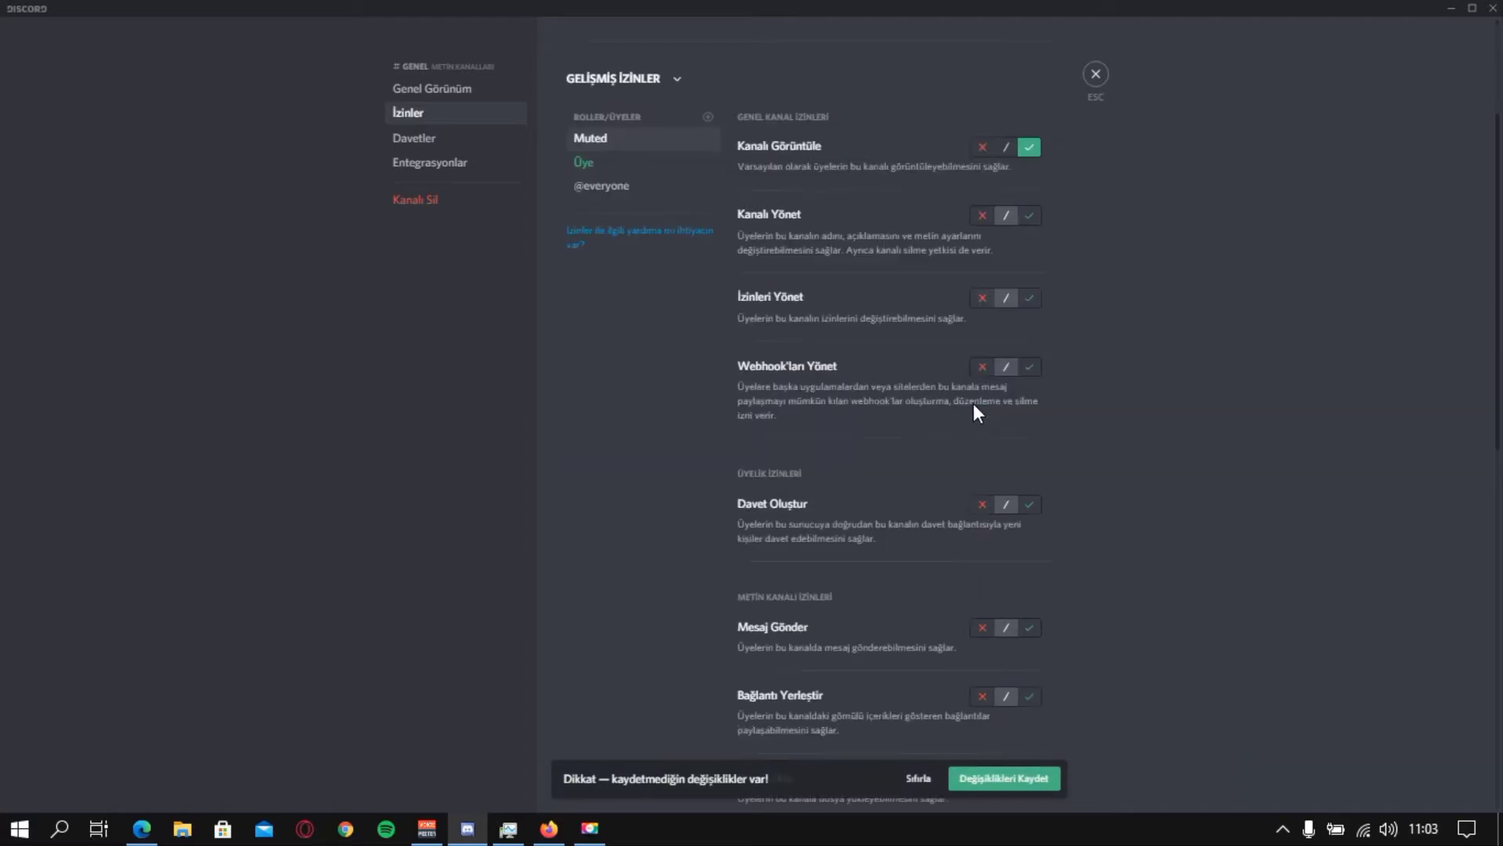
{"action": "left_click", "coordinate": [999, 778]}
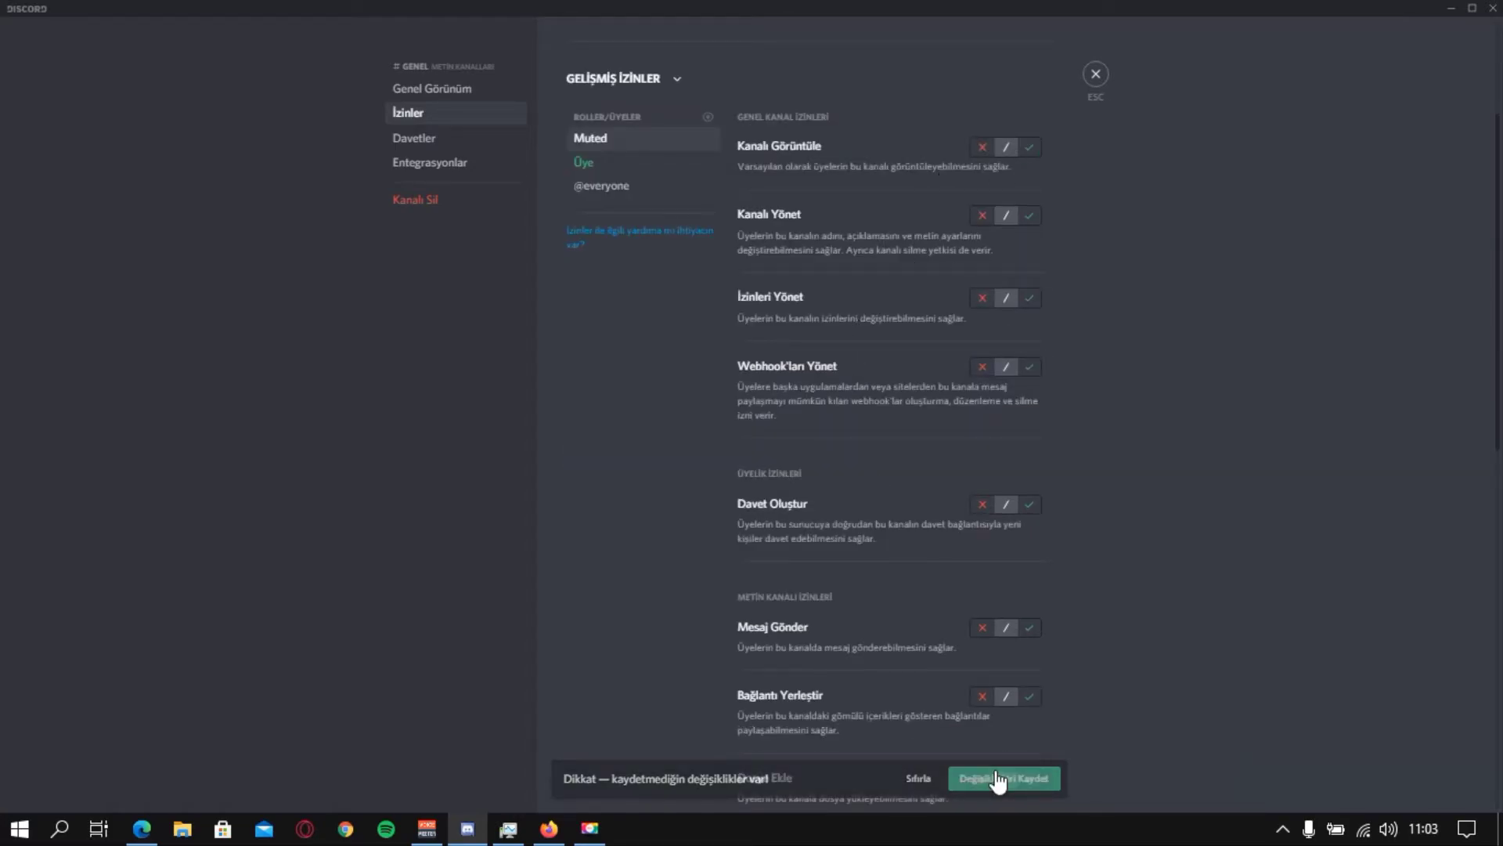
Deny the Mesaj Gönder permission for the Muted role in the genel channel and save the changes.
{"action": "scroll", "coordinate": [661, 475], "scroll_direction": "down", "scroll_amount": 3}
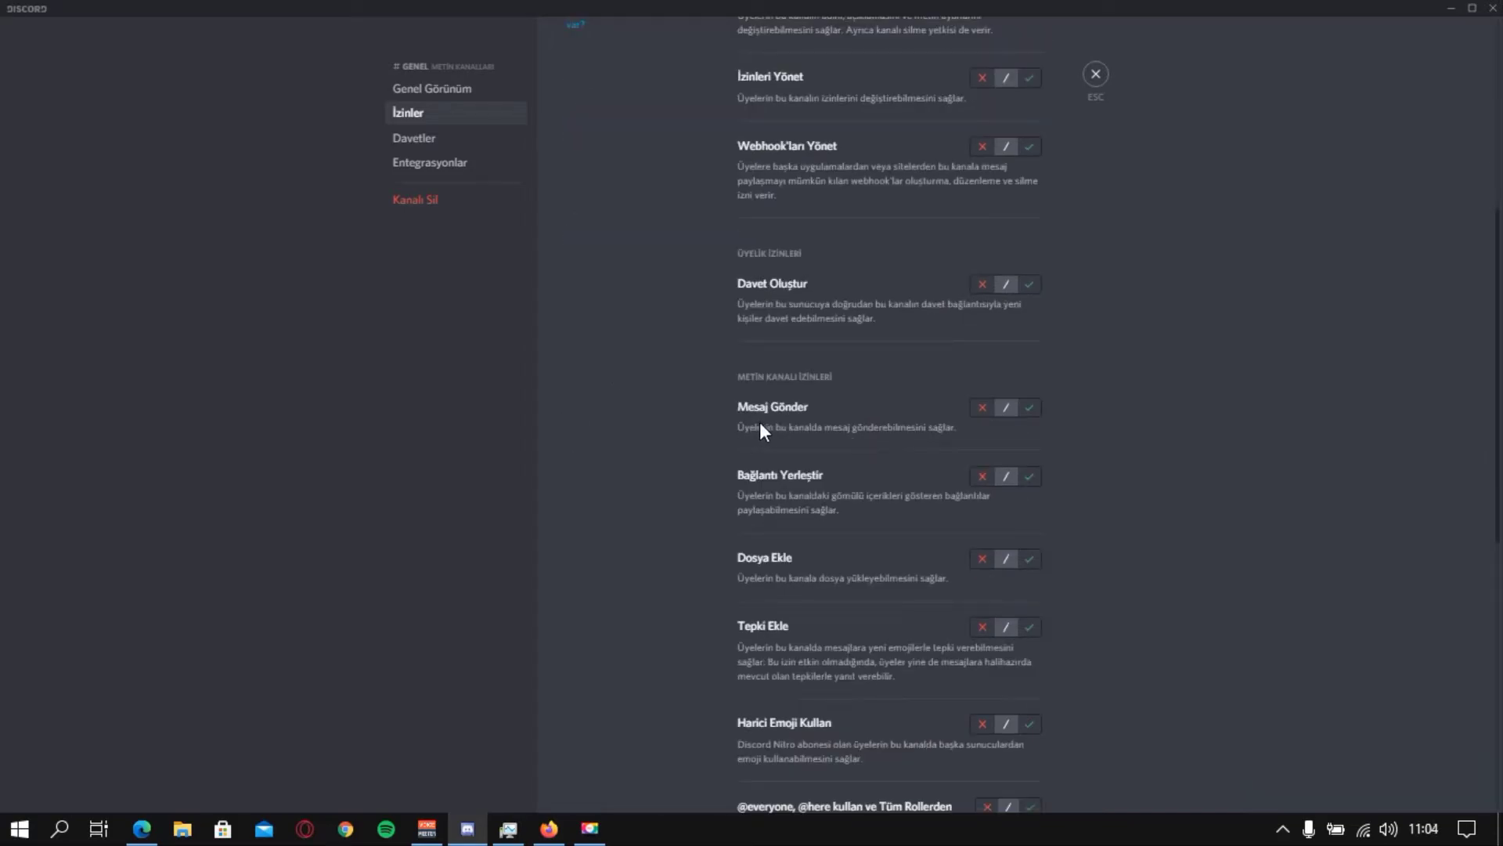
{"action": "left_click", "coordinate": [982, 407]}
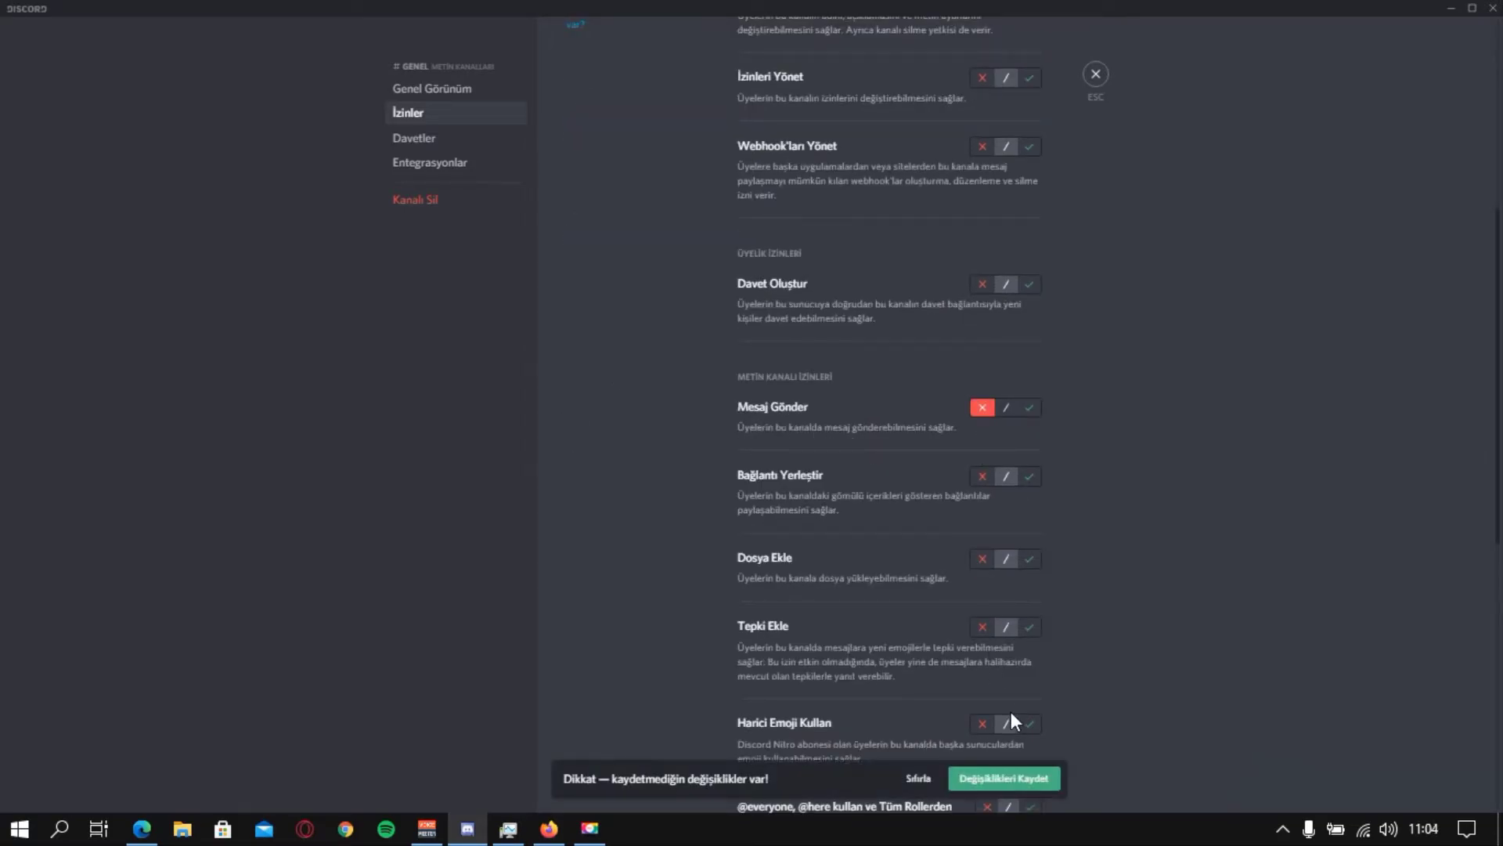
{"action": "left_click", "coordinate": [965, 779]}
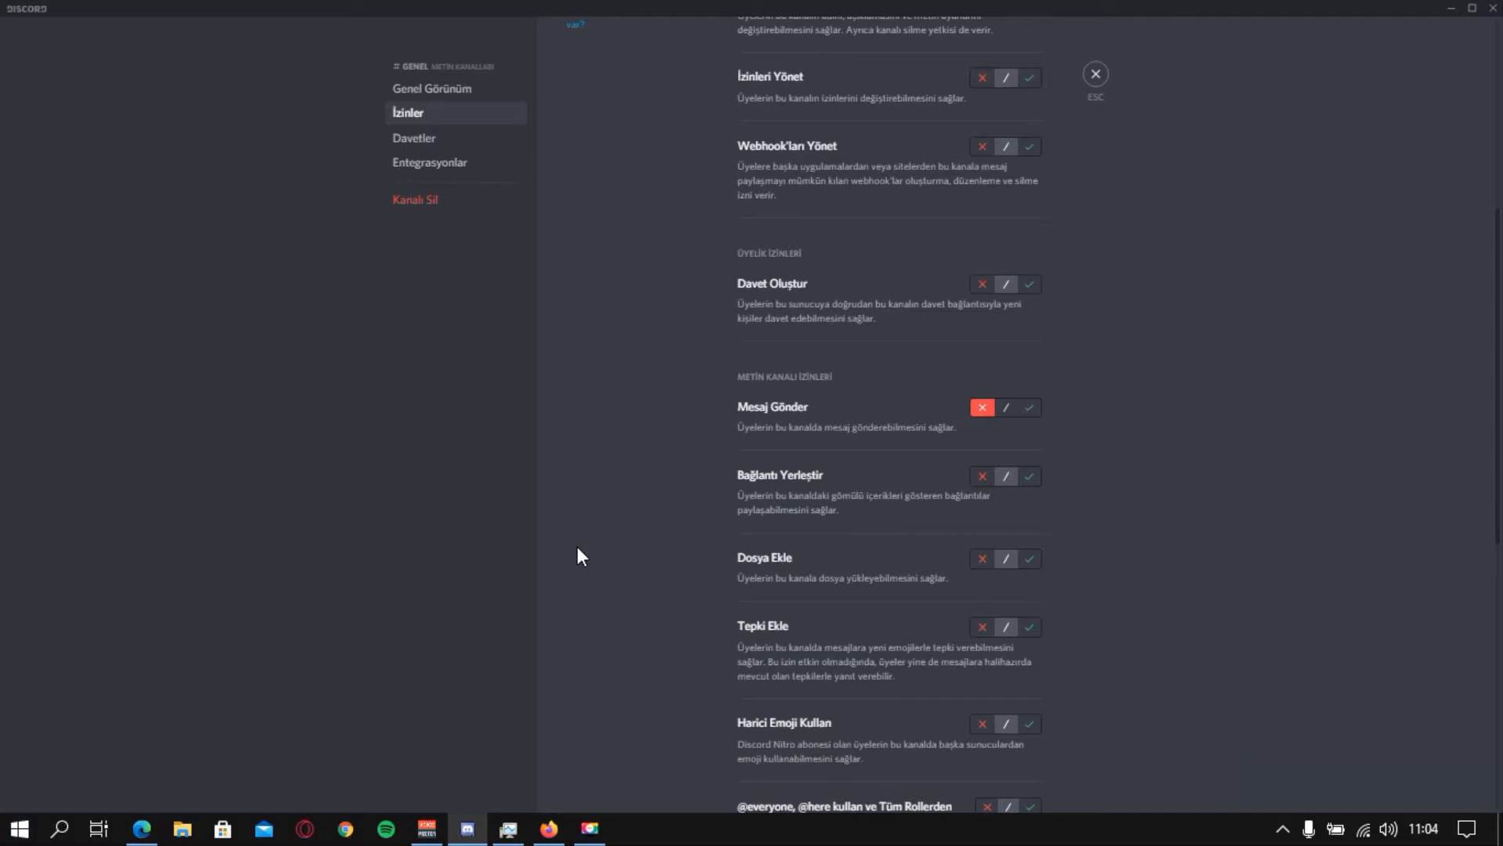
Reset the Kanalı Görüntüle permission to neutral for the Muted role and save the changes.
{"action": "scroll", "coordinate": [629, 515], "scroll_direction": "up", "scroll_amount": 4}
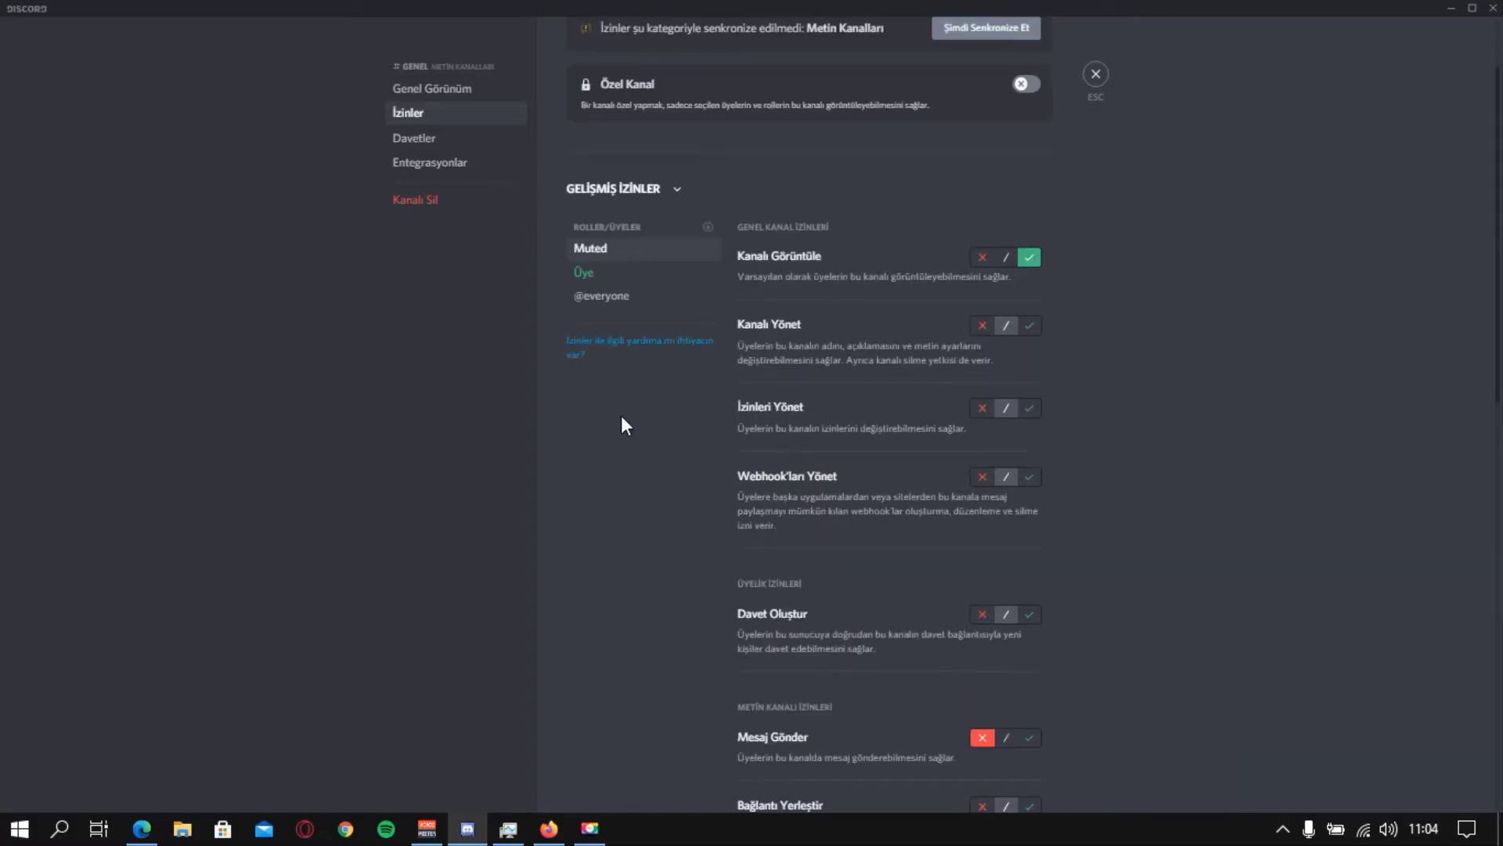
{"action": "left_click", "coordinate": [1007, 257]}
{"action": "left_click", "coordinate": [1044, 777]}
Allow the Mesaj Gönder permission for the Üye role in the genel channel, save the changes and close the channel settings.
{"action": "left_click", "coordinate": [583, 274]}
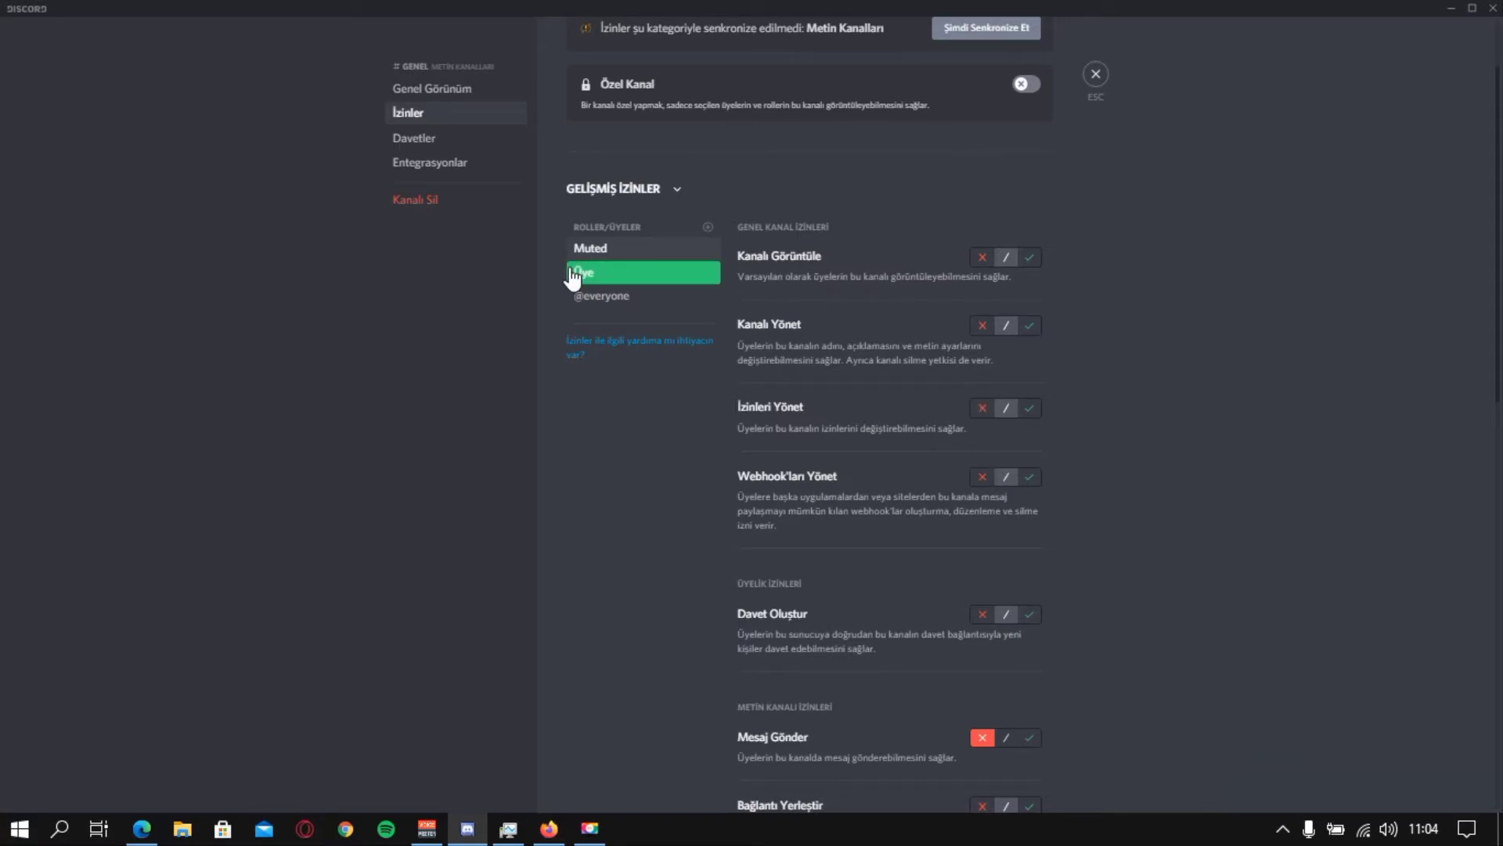
{"action": "scroll", "coordinate": [812, 401], "scroll_direction": "down", "scroll_amount": 3}
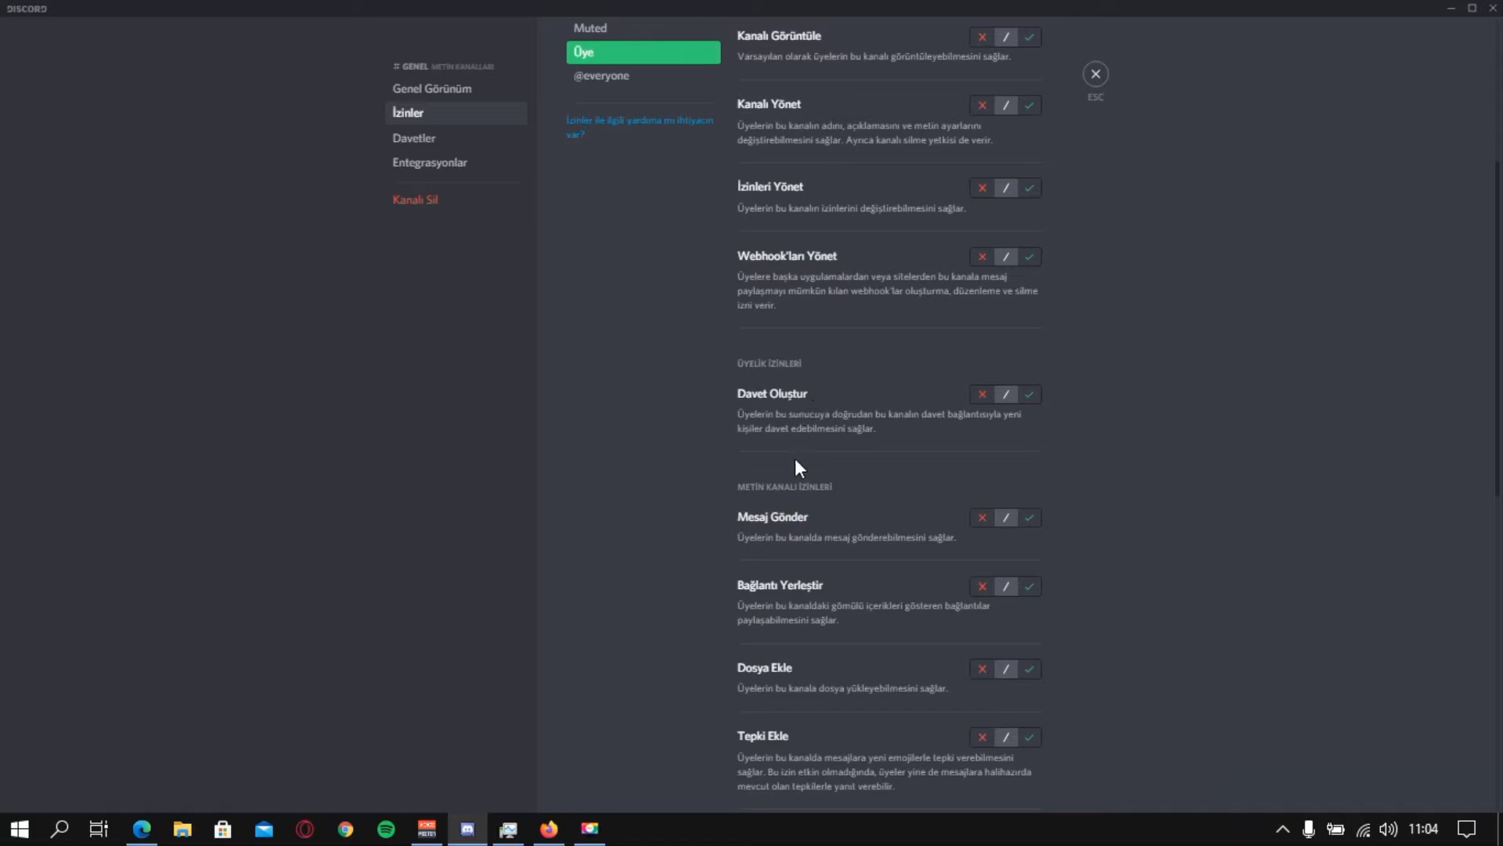
{"action": "left_click", "coordinate": [1030, 518]}
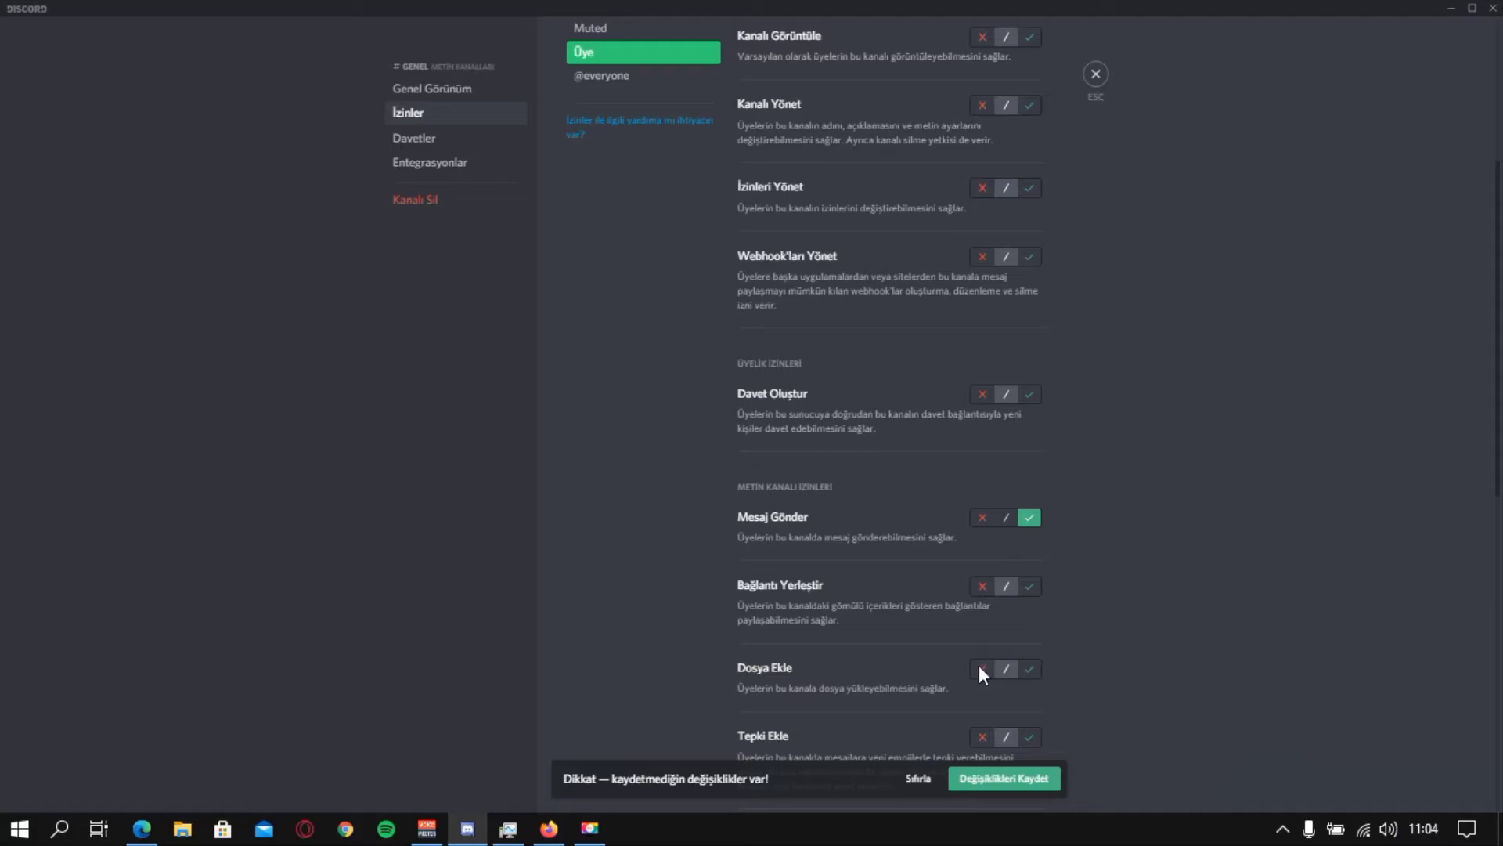
{"action": "scroll", "coordinate": [788, 605], "scroll_direction": "up", "scroll_amount": 2}
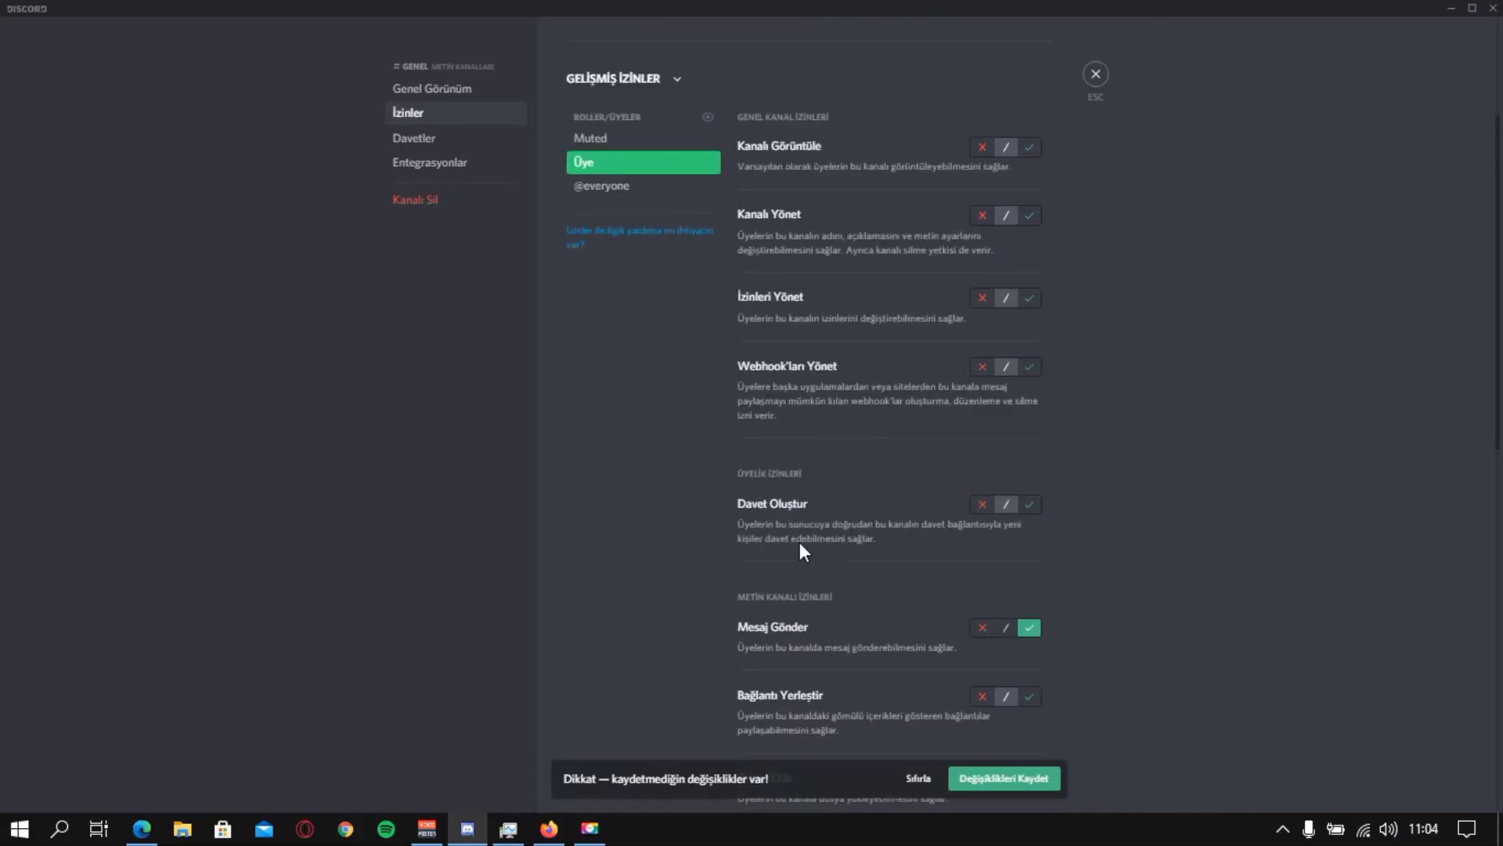
{"action": "left_click", "coordinate": [654, 141]}
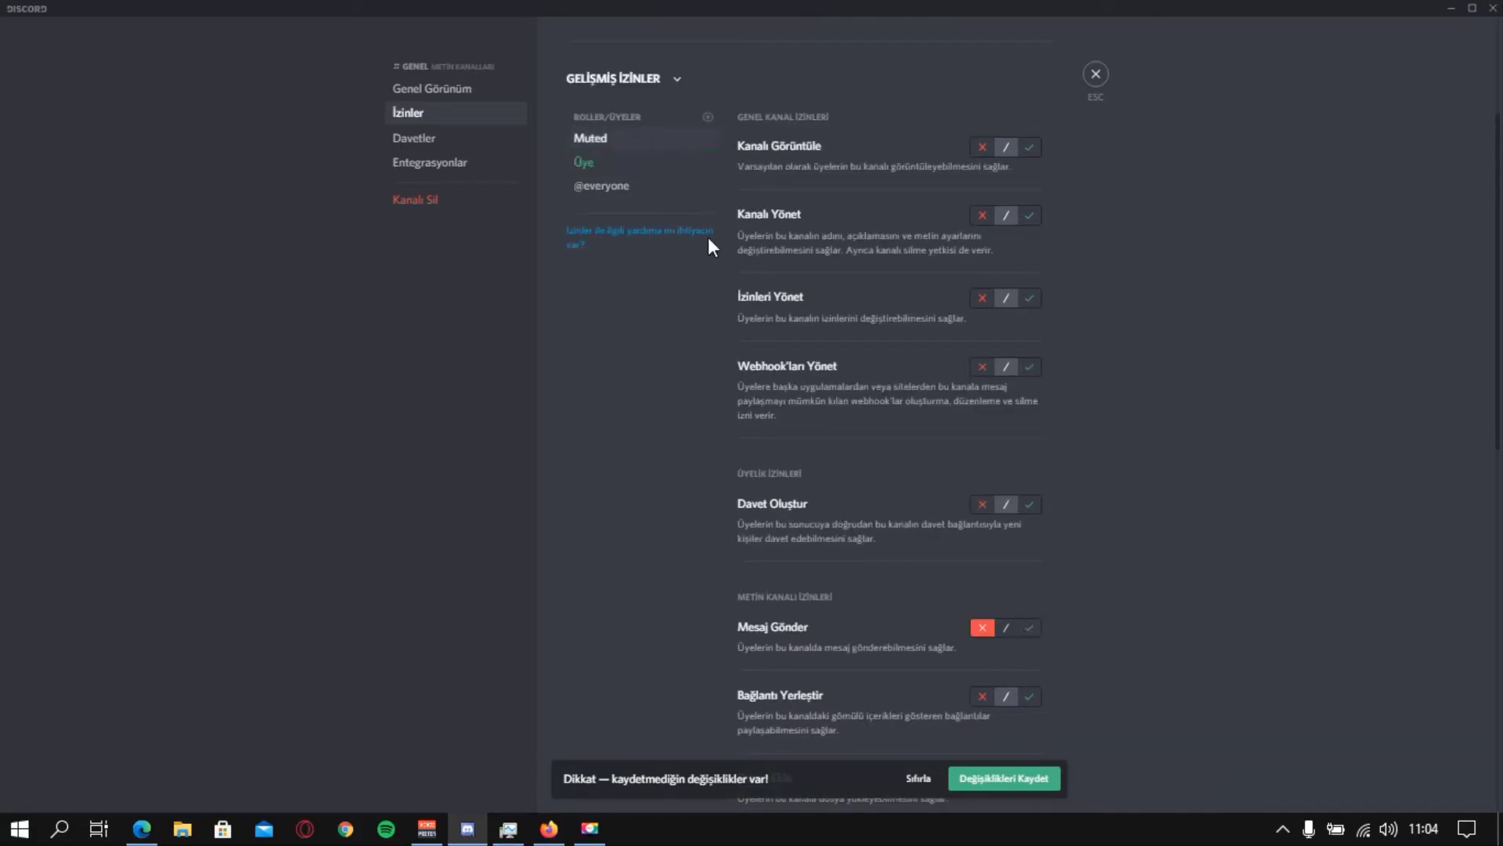
{"action": "left_click", "coordinate": [1005, 778]}
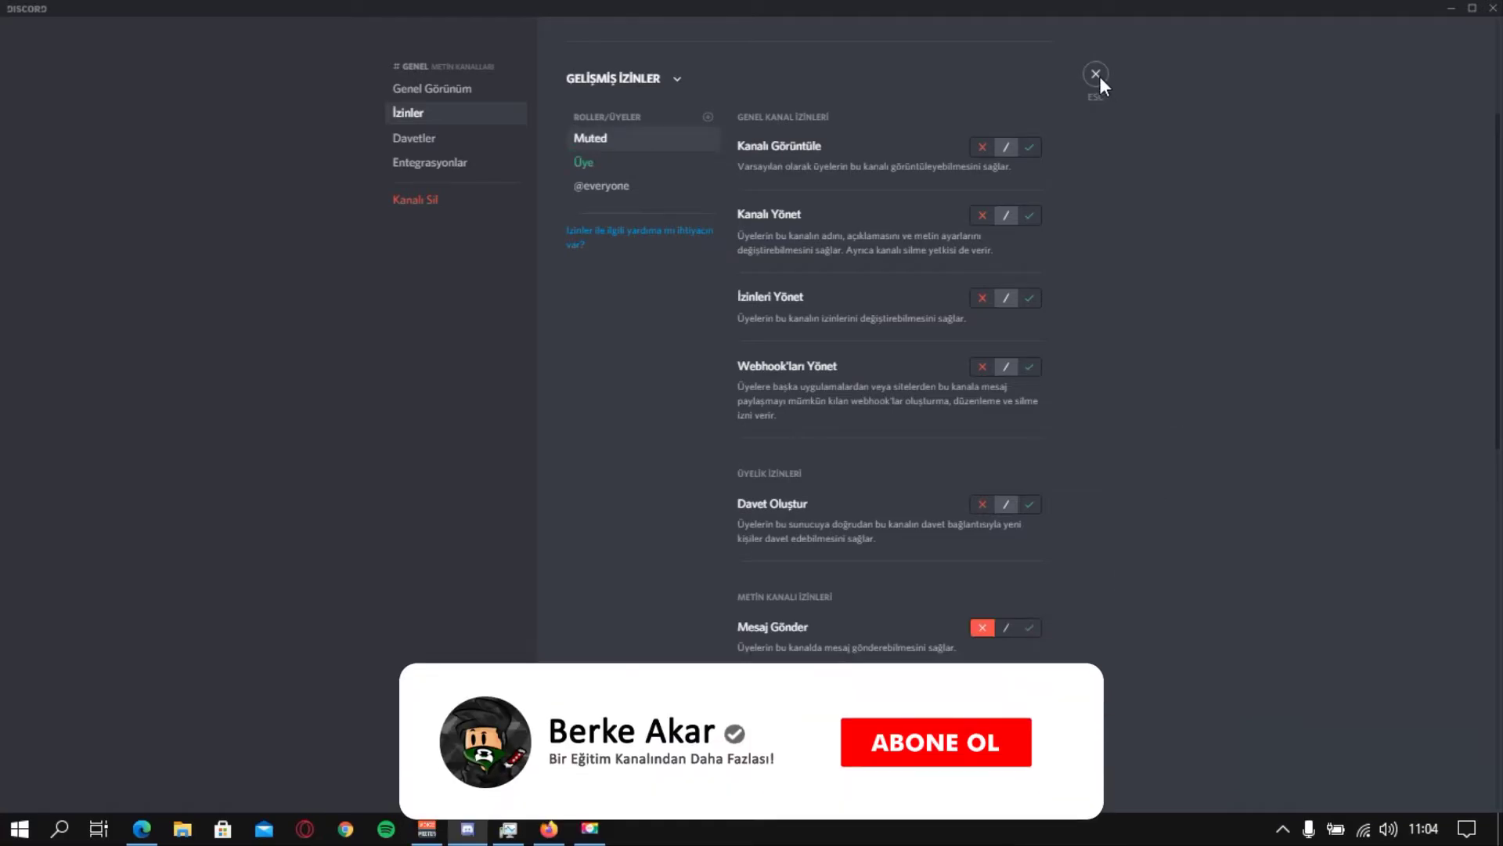
{"action": "left_click", "coordinate": [1095, 75]}
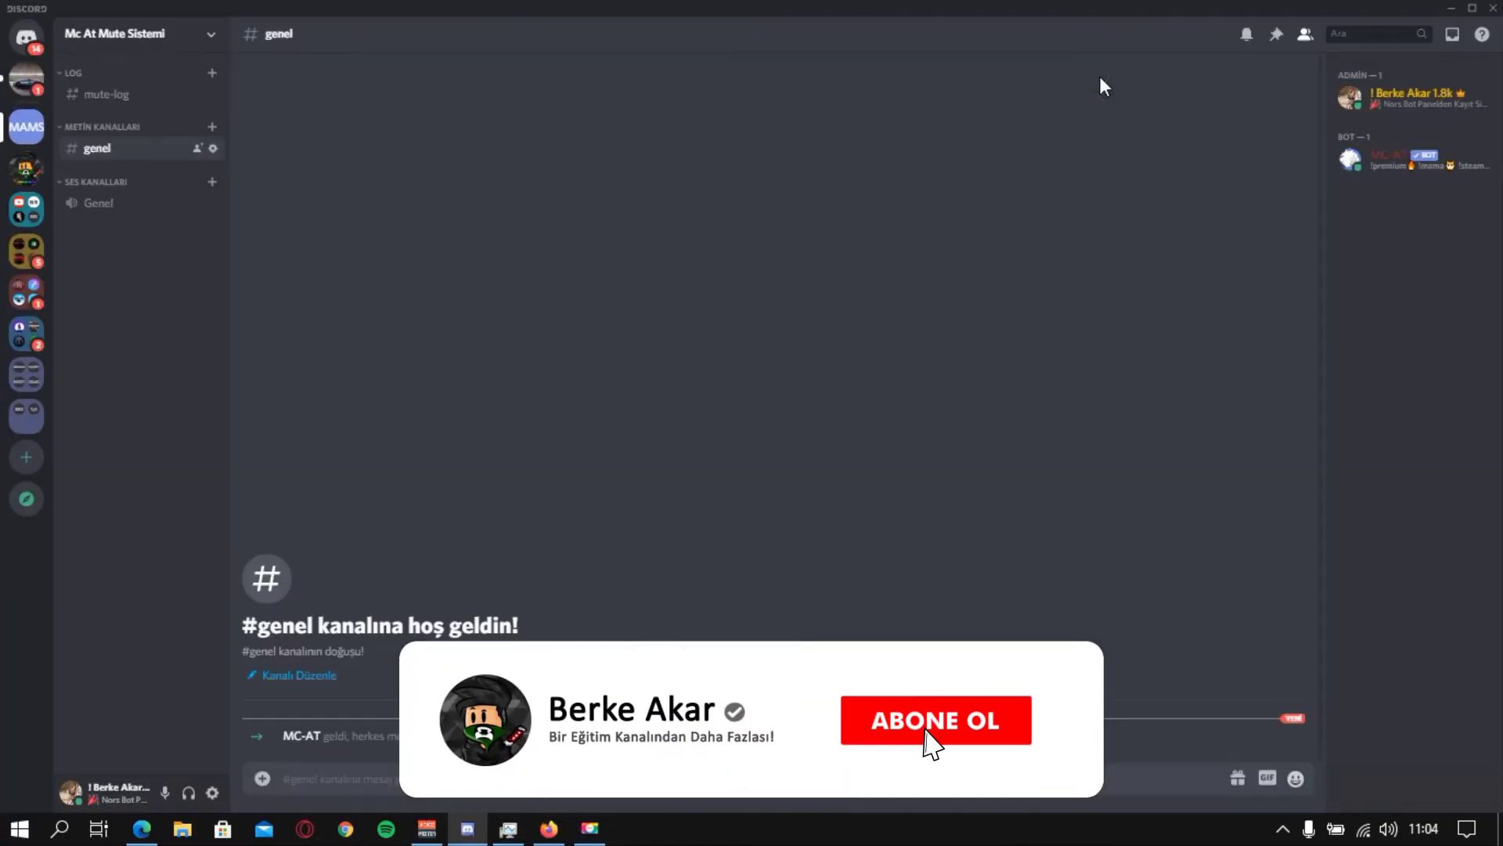
Copy the server's invite link for the second account and assign the Üye role to that newly joined member.
{"action": "left_click", "coordinate": [145, 39]}
{"action": "left_click", "coordinate": [185, 106]}
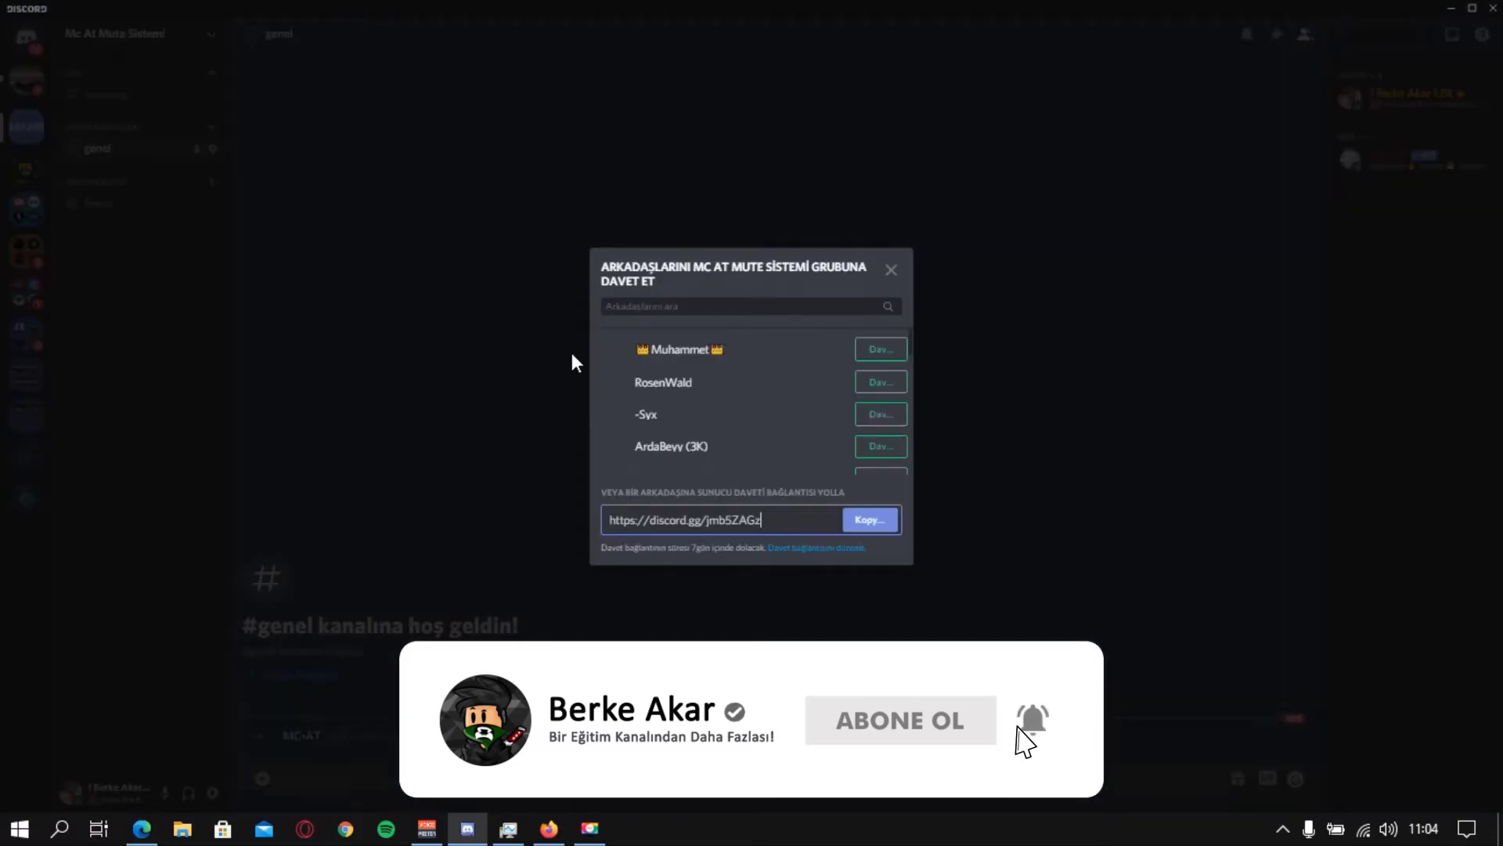
{"action": "left_click", "coordinate": [878, 520]}
{"action": "key", "text": "alt+Tab"}
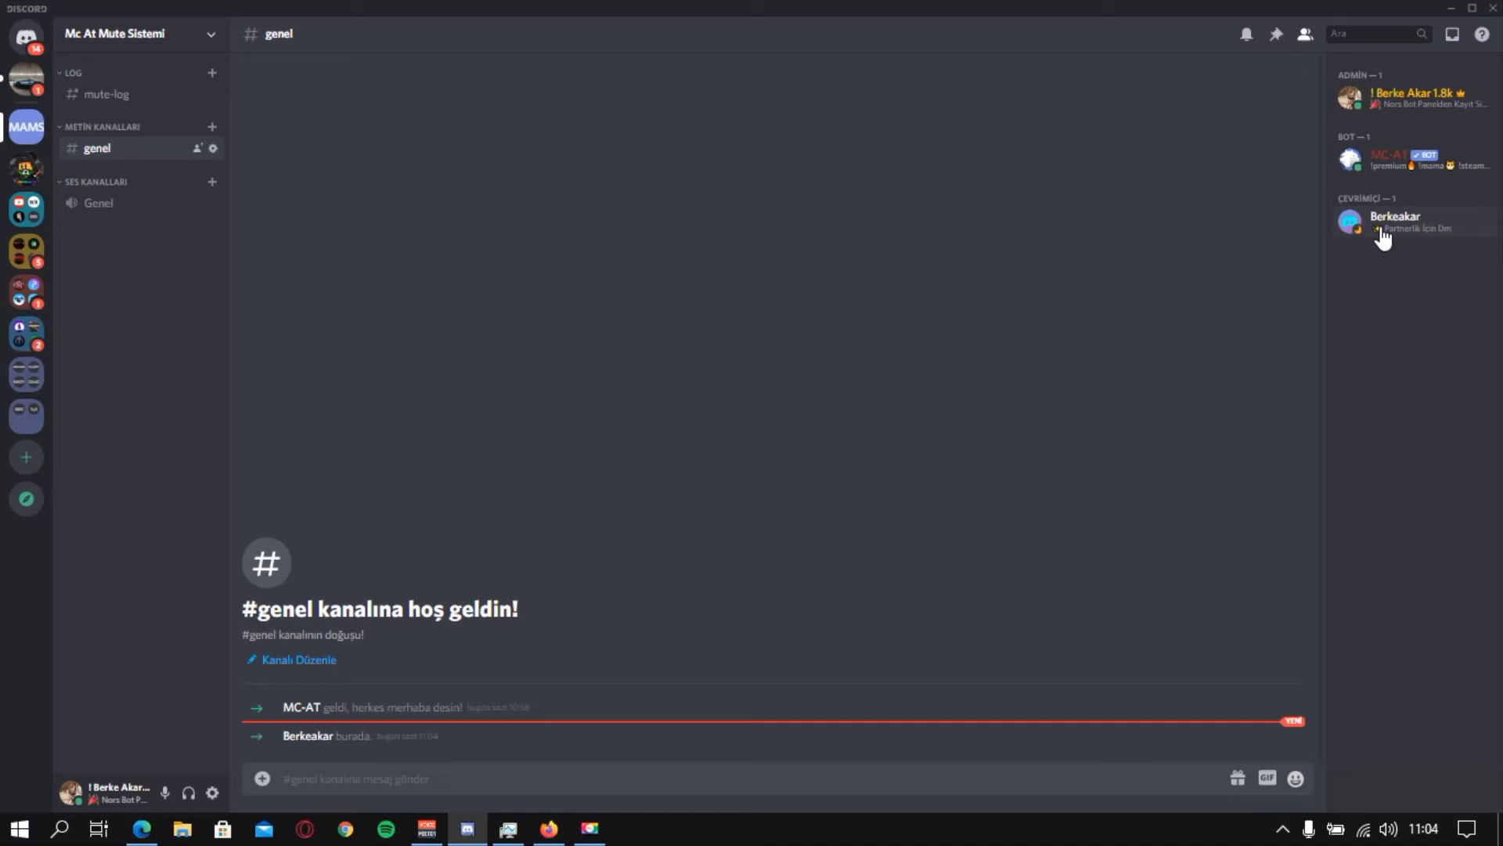
{"action": "left_click", "coordinate": [1383, 233]}
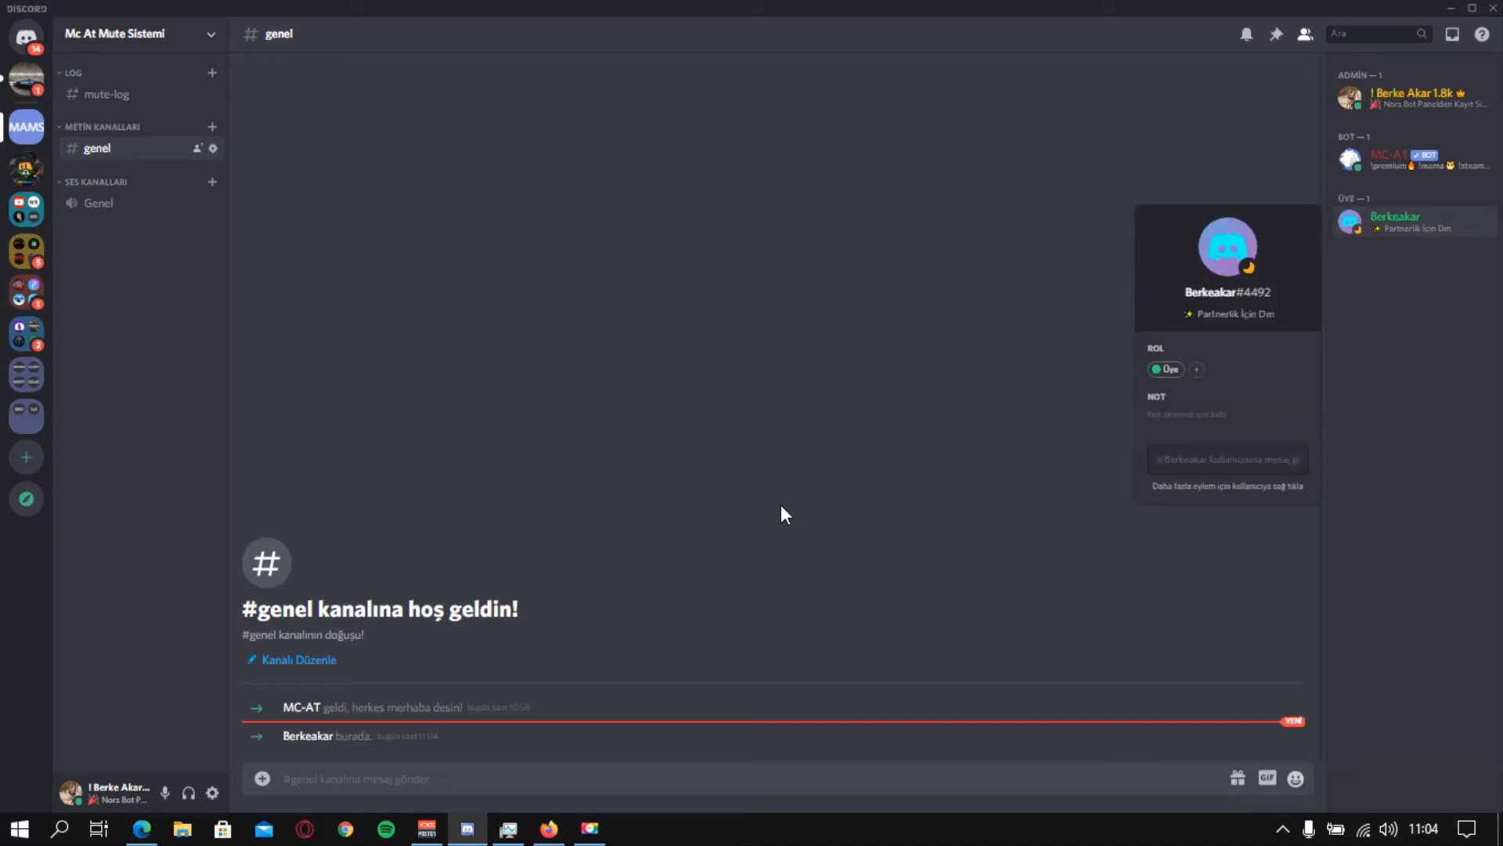
Switch to the second account in Firefox and send the test message "fda" and four more like it in the genel channel.
{"action": "key", "text": "alt+Tab"}
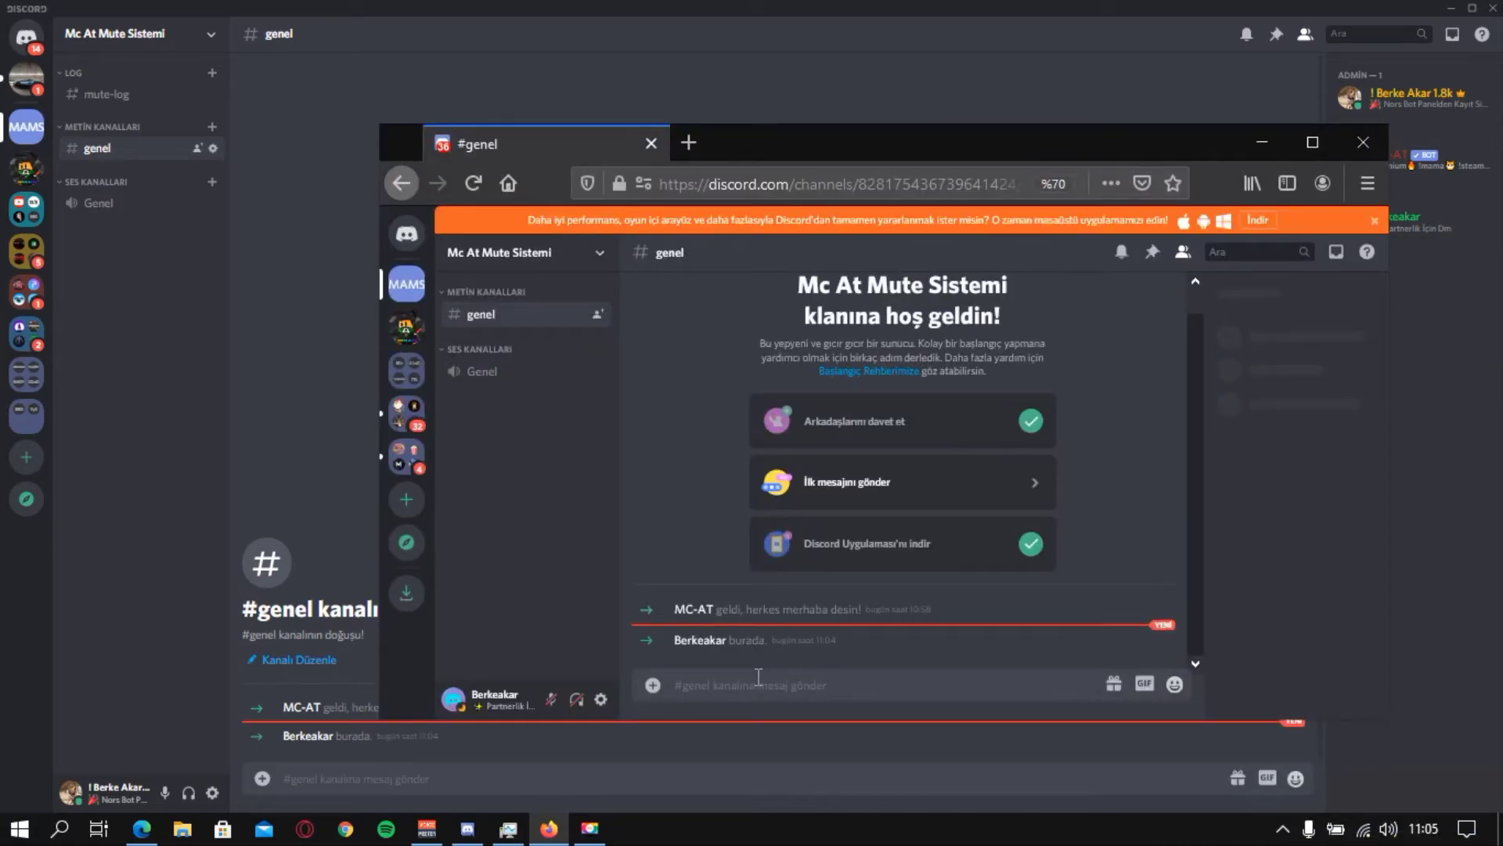
{"action": "type", "text": "fd"}
{"action": "key", "text": "BackSpace"}
{"action": "key", "text": "BackSpace"}
{"action": "left_click_drag", "start_coordinate": [805, 137], "coordinate": [741, 116]}
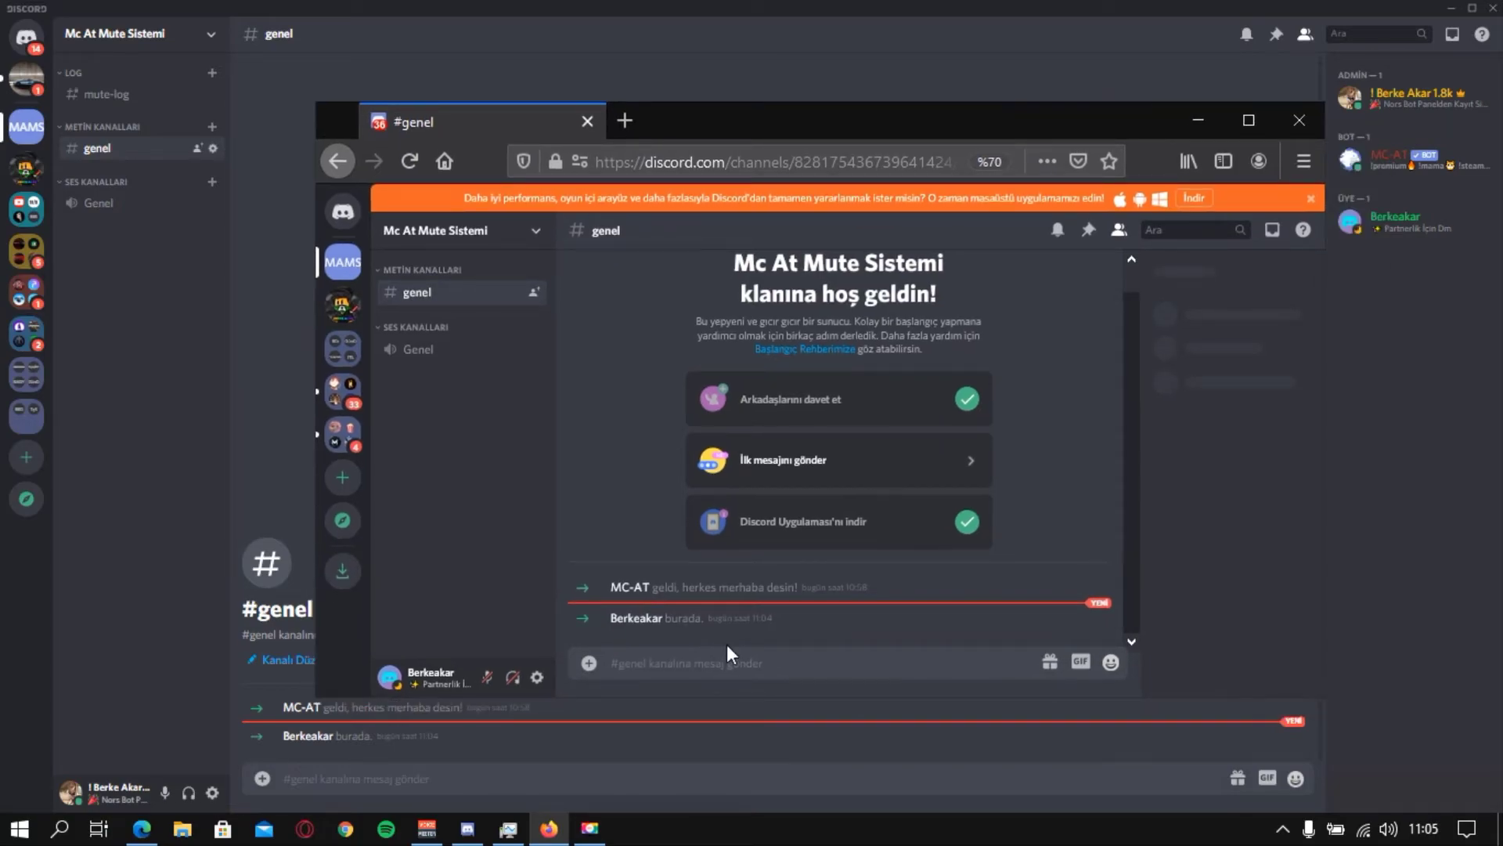
{"action": "type", "text": "fda"}
{"action": "key", "text": "Return"}
{"action": "key", "text": "Return"}
{"action": "key", "text": "Return"}
{"action": "key", "text": "Return"}
{"action": "key", "text": "Return"}
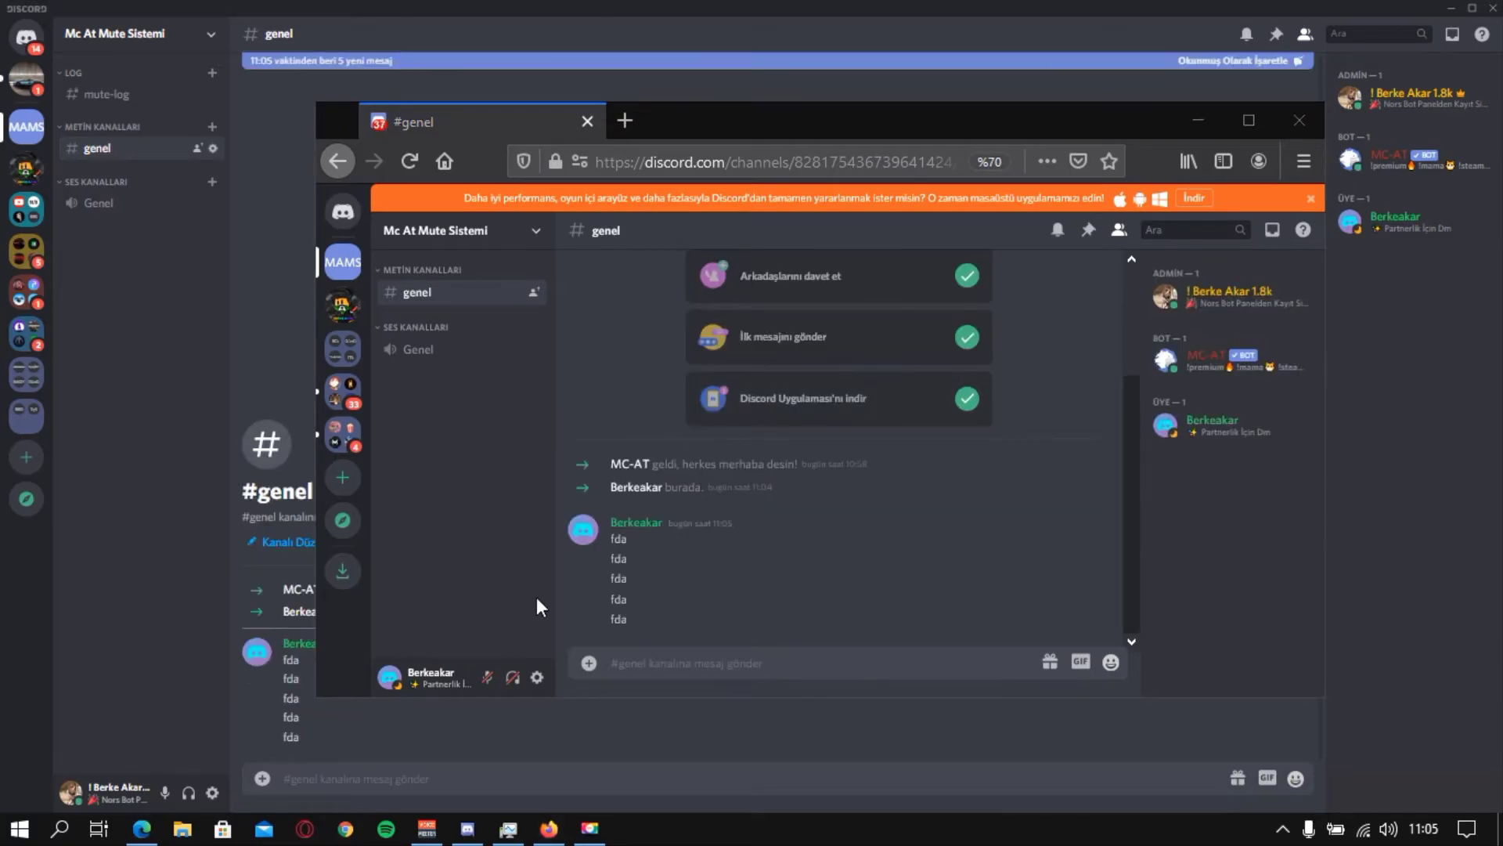
Return to the Discord app and start a !mute command mentioning the second account in the genel channel.
{"action": "left_click_drag", "start_coordinate": [711, 119], "coordinate": [717, 183]}
{"action": "left_click", "coordinate": [549, 828]}
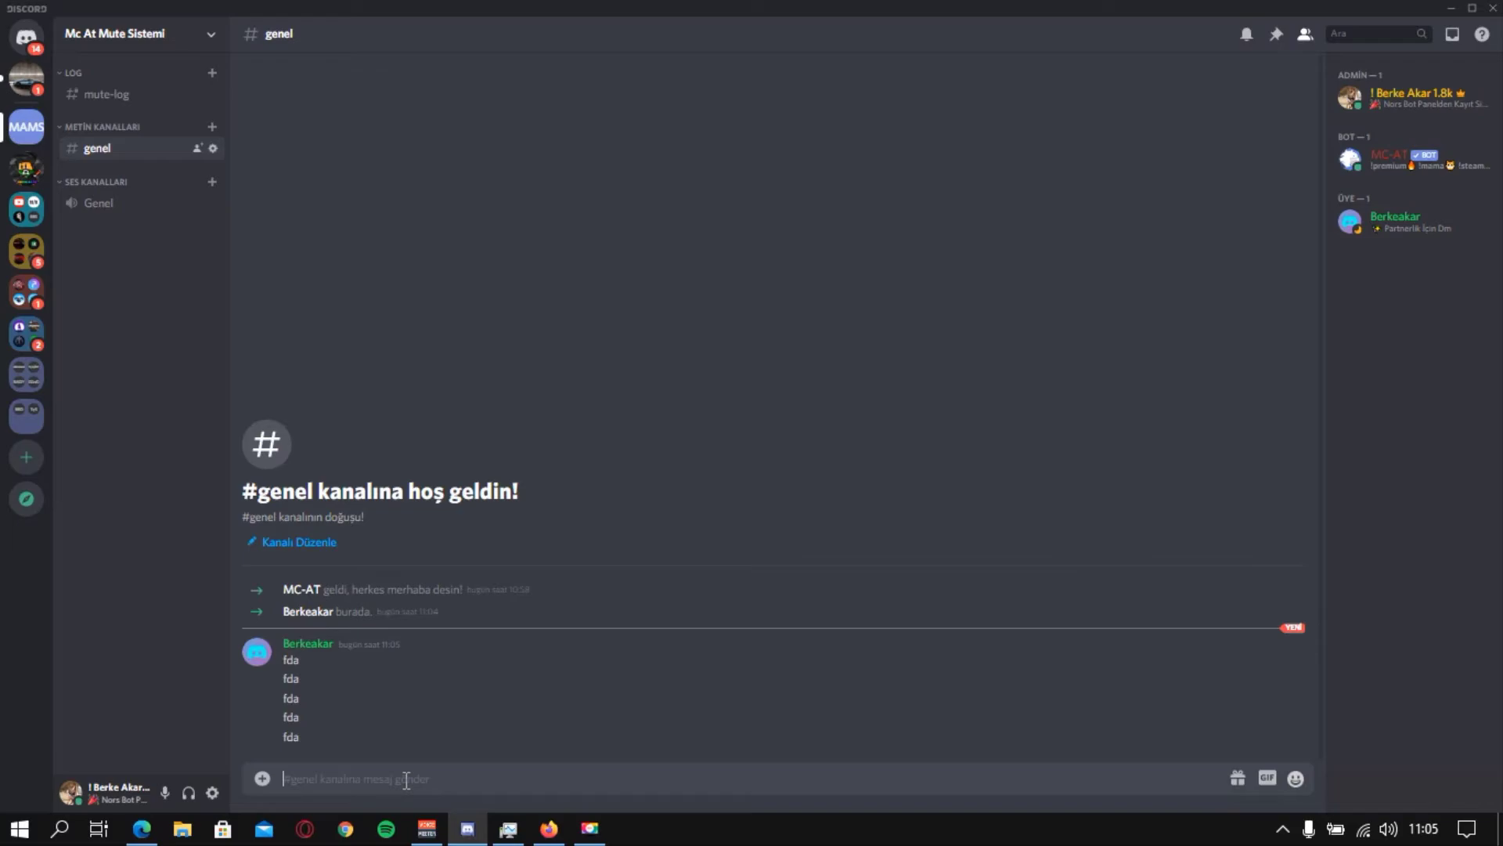
{"action": "type", "text": "!muet"}
{"action": "key", "text": "BackSpace"}
{"action": "key", "text": "BackSpace"}
{"action": "type", "text": "te"}
{"action": "type", "text": "@"}
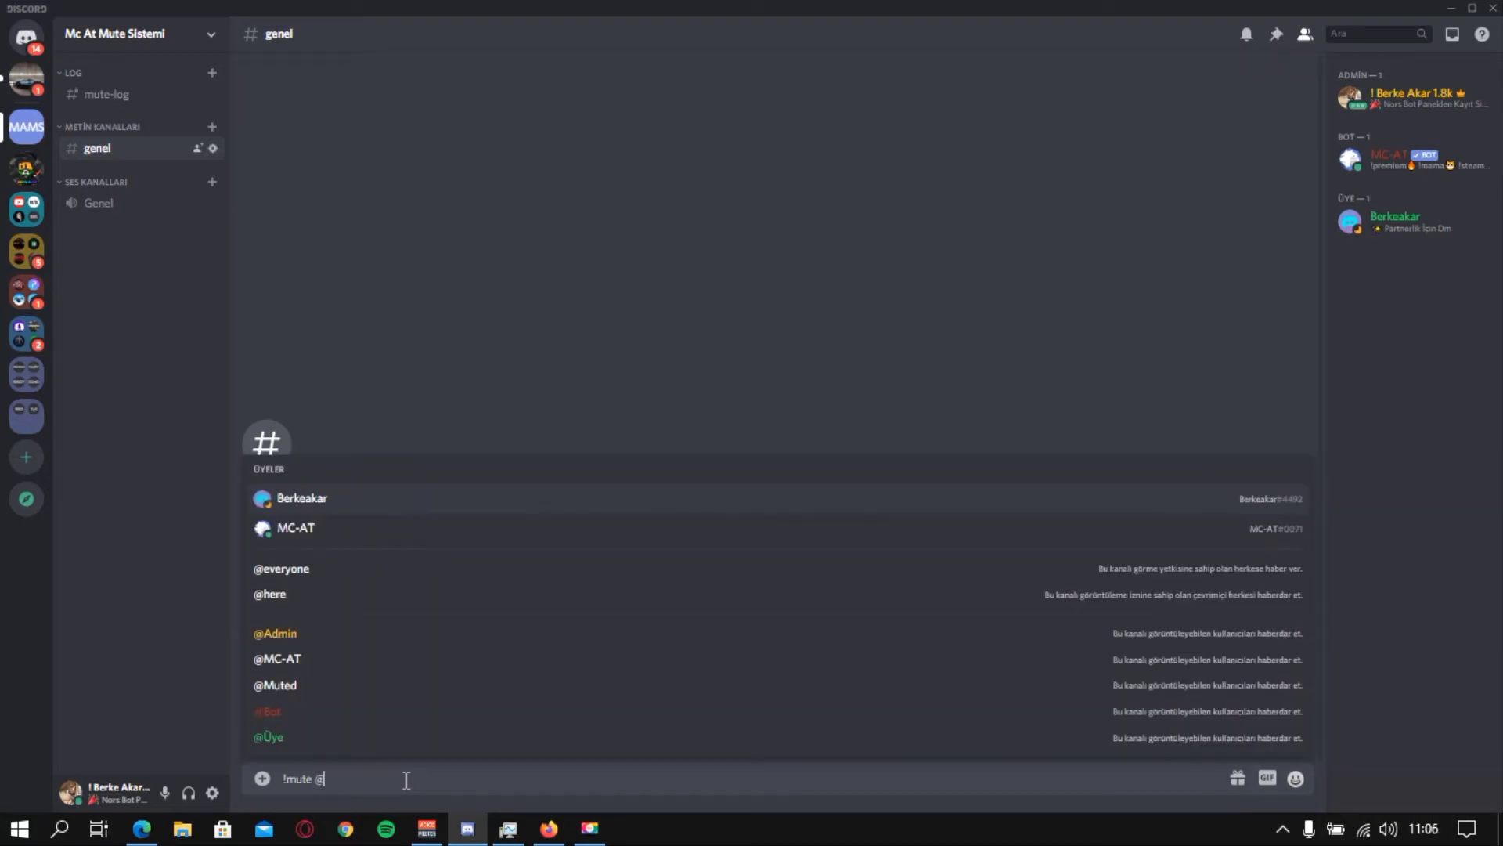
{"action": "key", "text": "Return"}
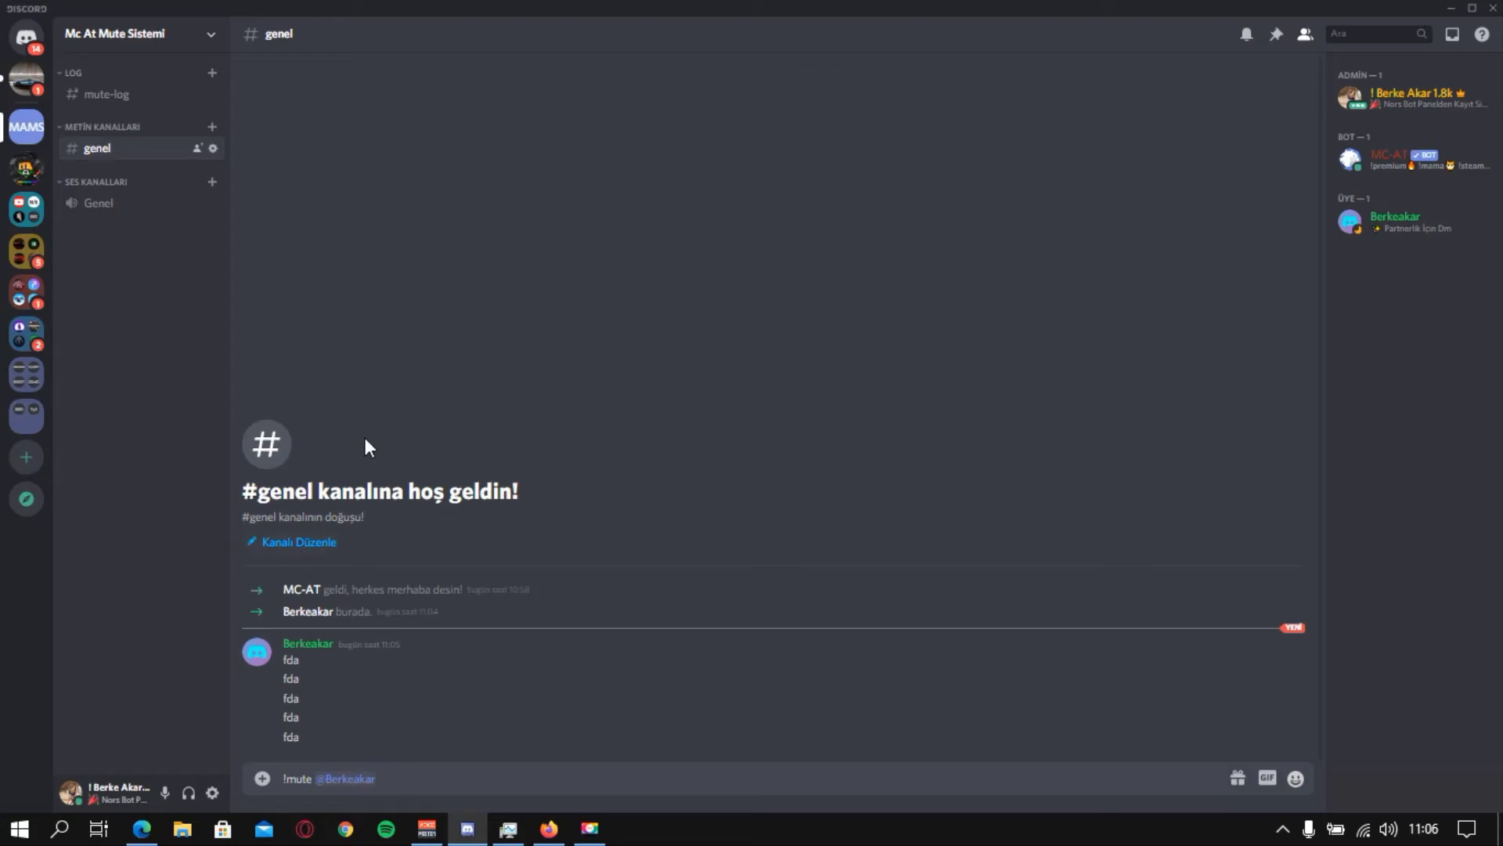
Check the Geliştirici modu option in the Gelişmiş user settings and copy the second account's user ID.
{"action": "right_click", "coordinate": [1382, 228]}
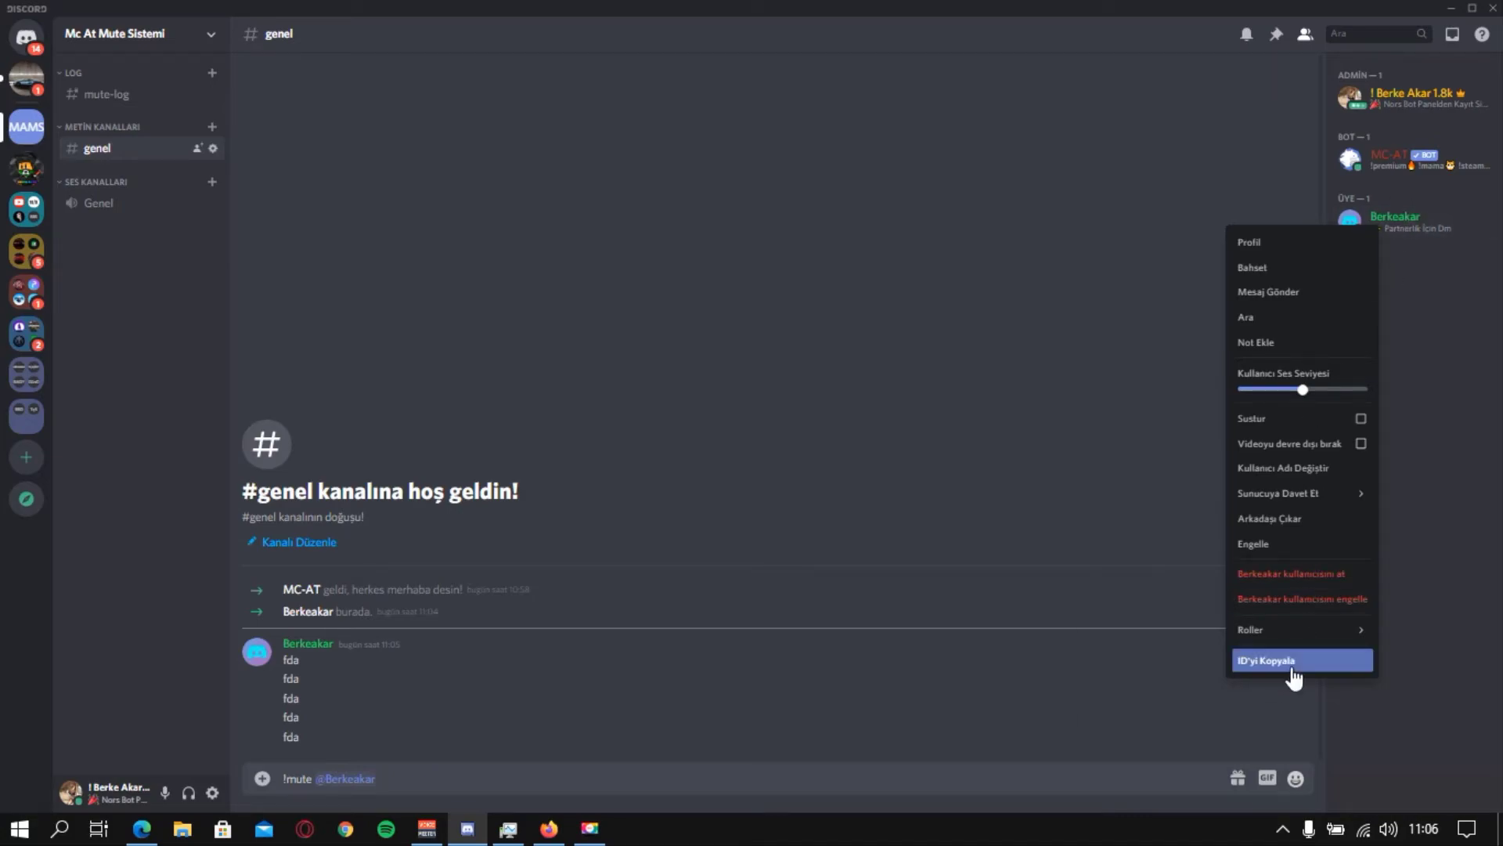
{"action": "left_click", "coordinate": [1257, 667]}
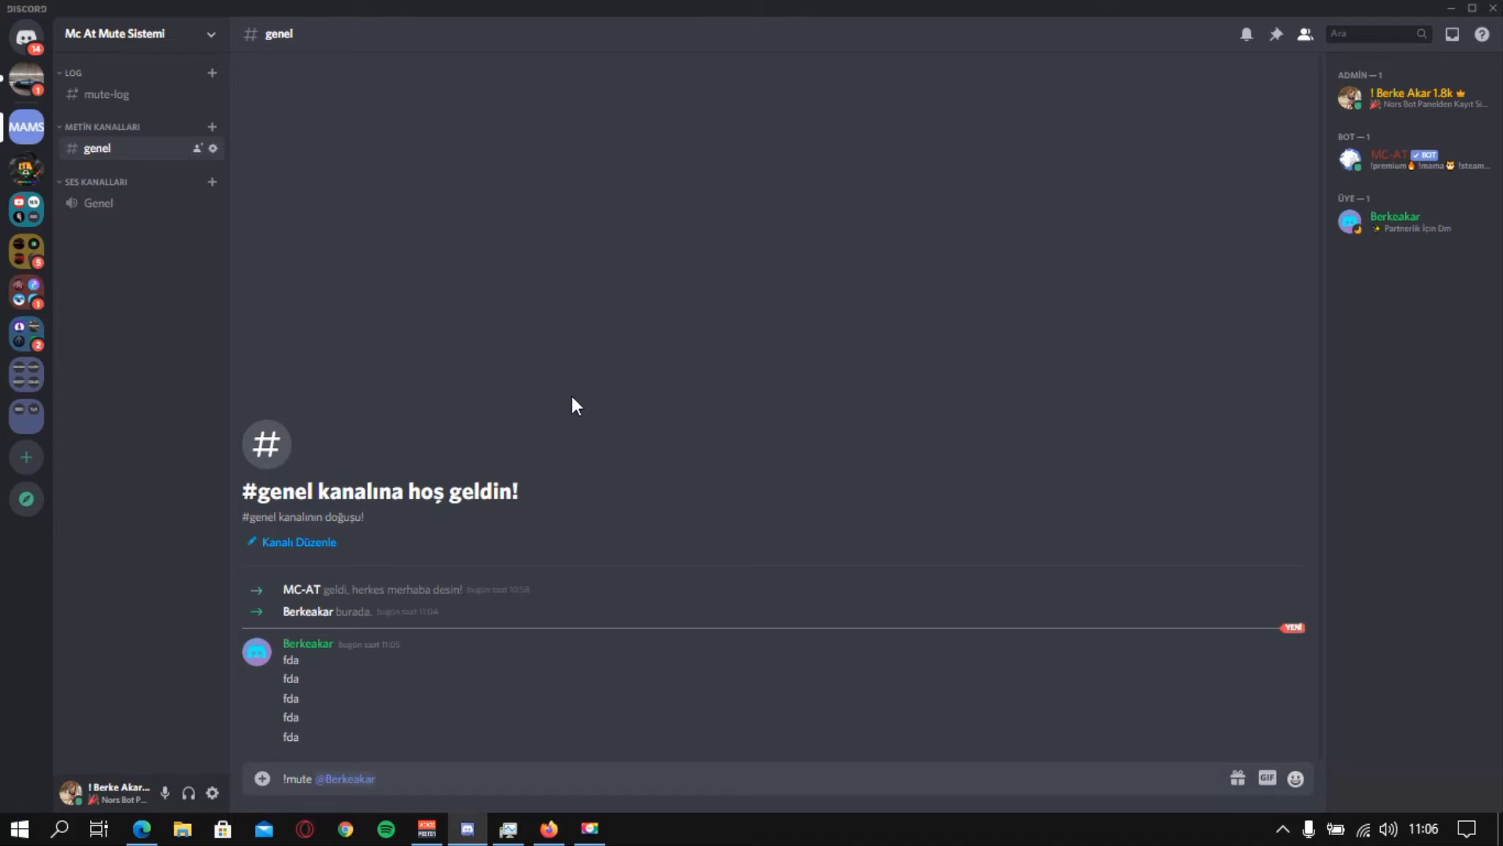
{"action": "left_click", "coordinate": [214, 786]}
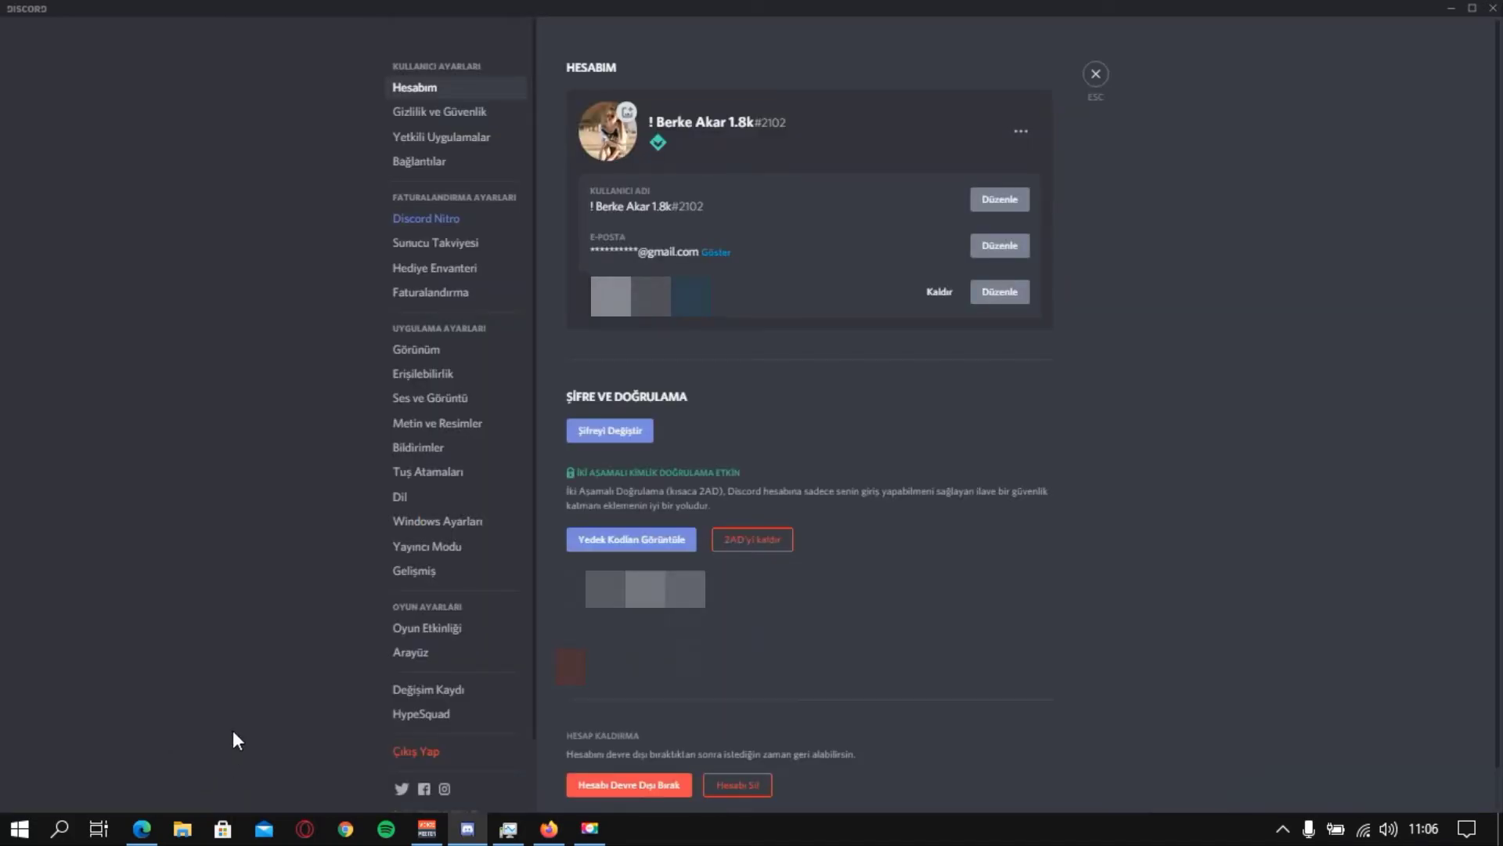
{"action": "left_click", "coordinate": [451, 574]}
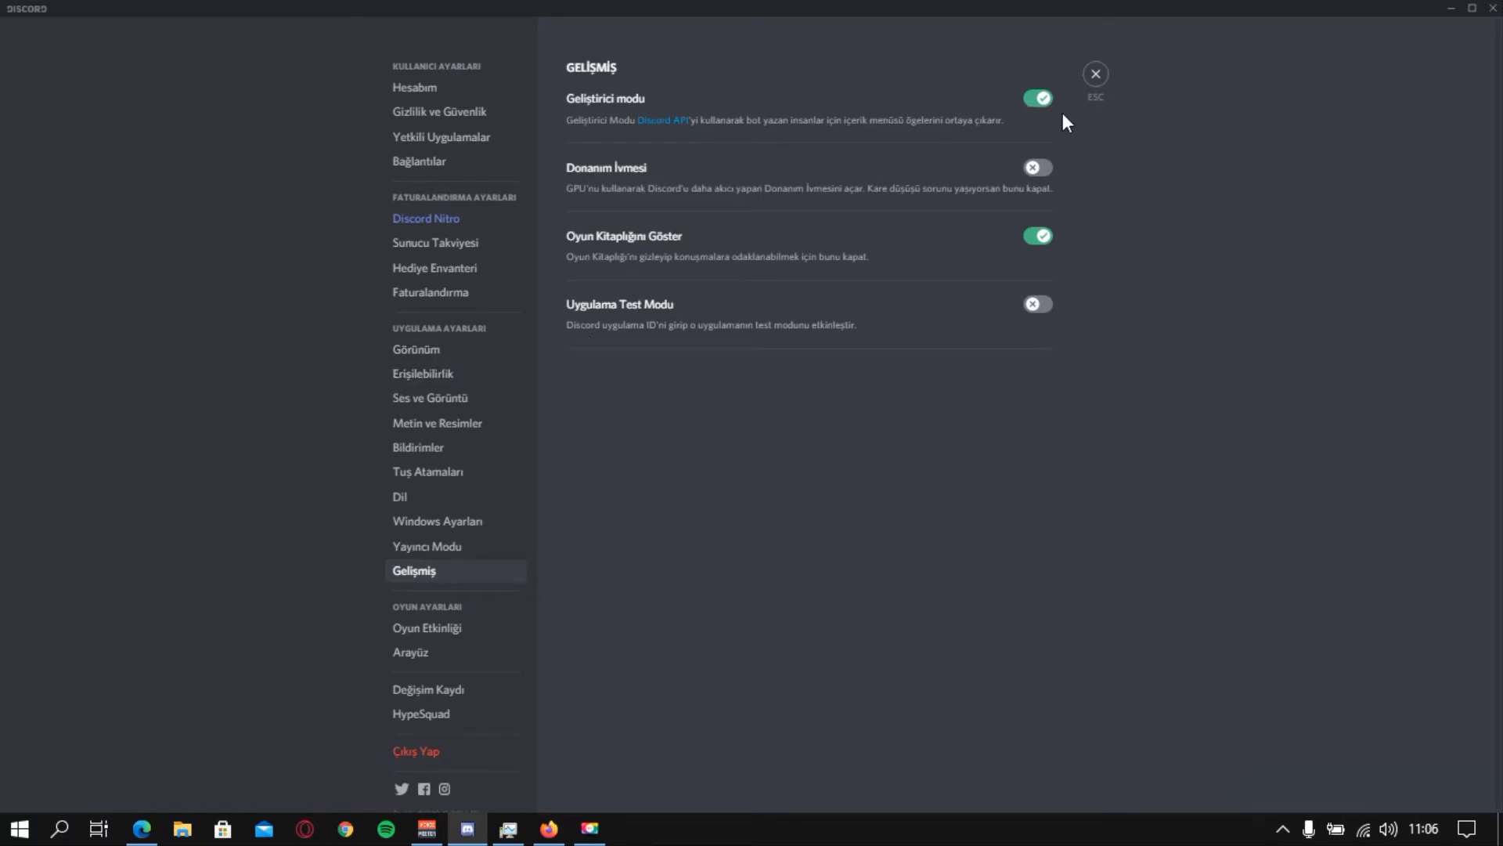
{"action": "left_click", "coordinate": [1100, 76]}
{"action": "right_click", "coordinate": [1385, 225]}
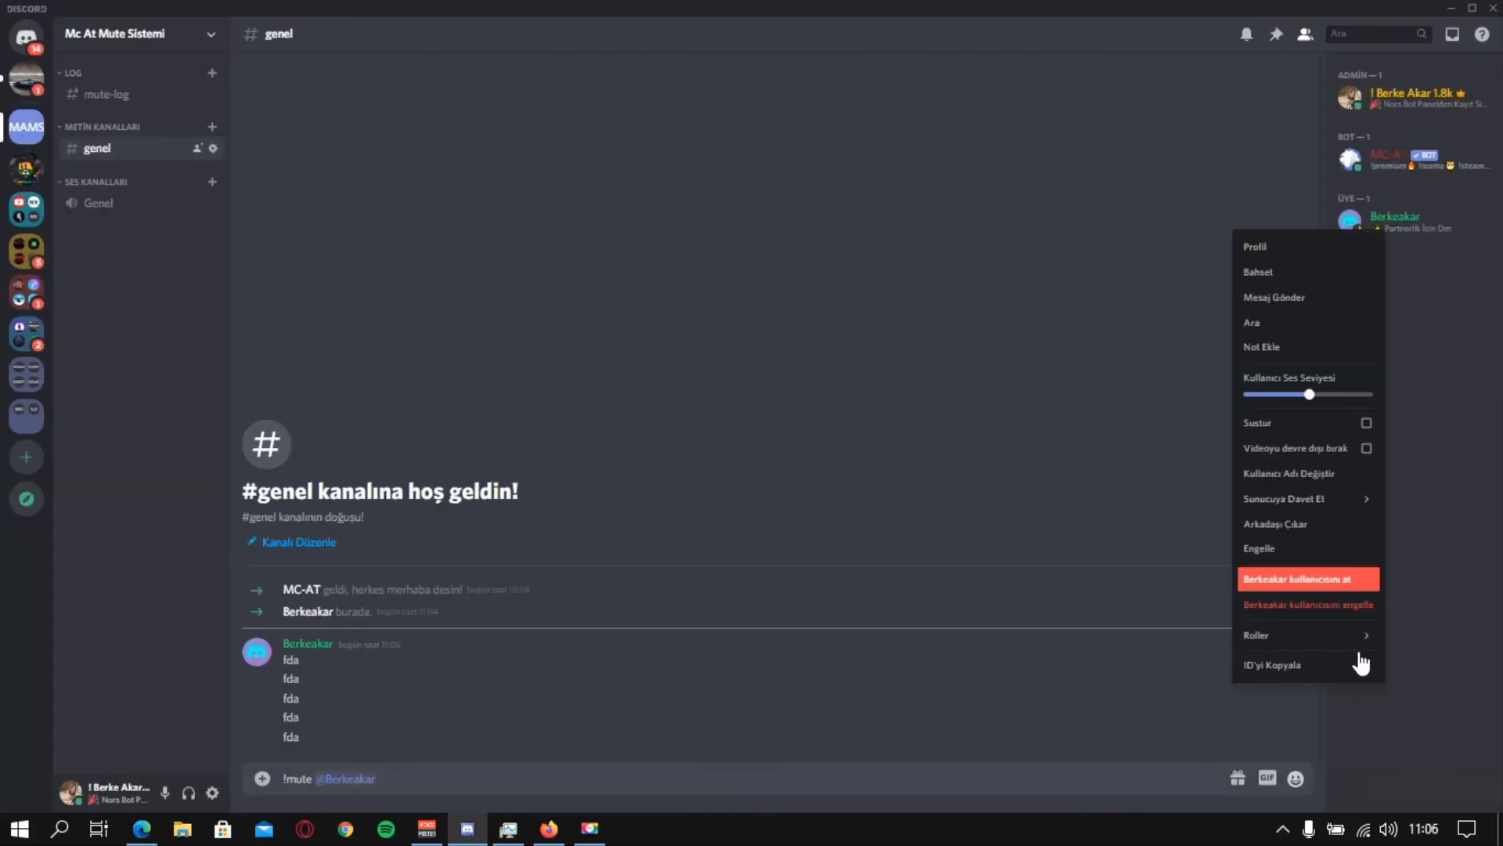
{"action": "left_click", "coordinate": [1272, 667]}
Complete the !mute command with the duration 1d and the reason Deneme, and send it.
{"action": "left_click", "coordinate": [424, 767]}
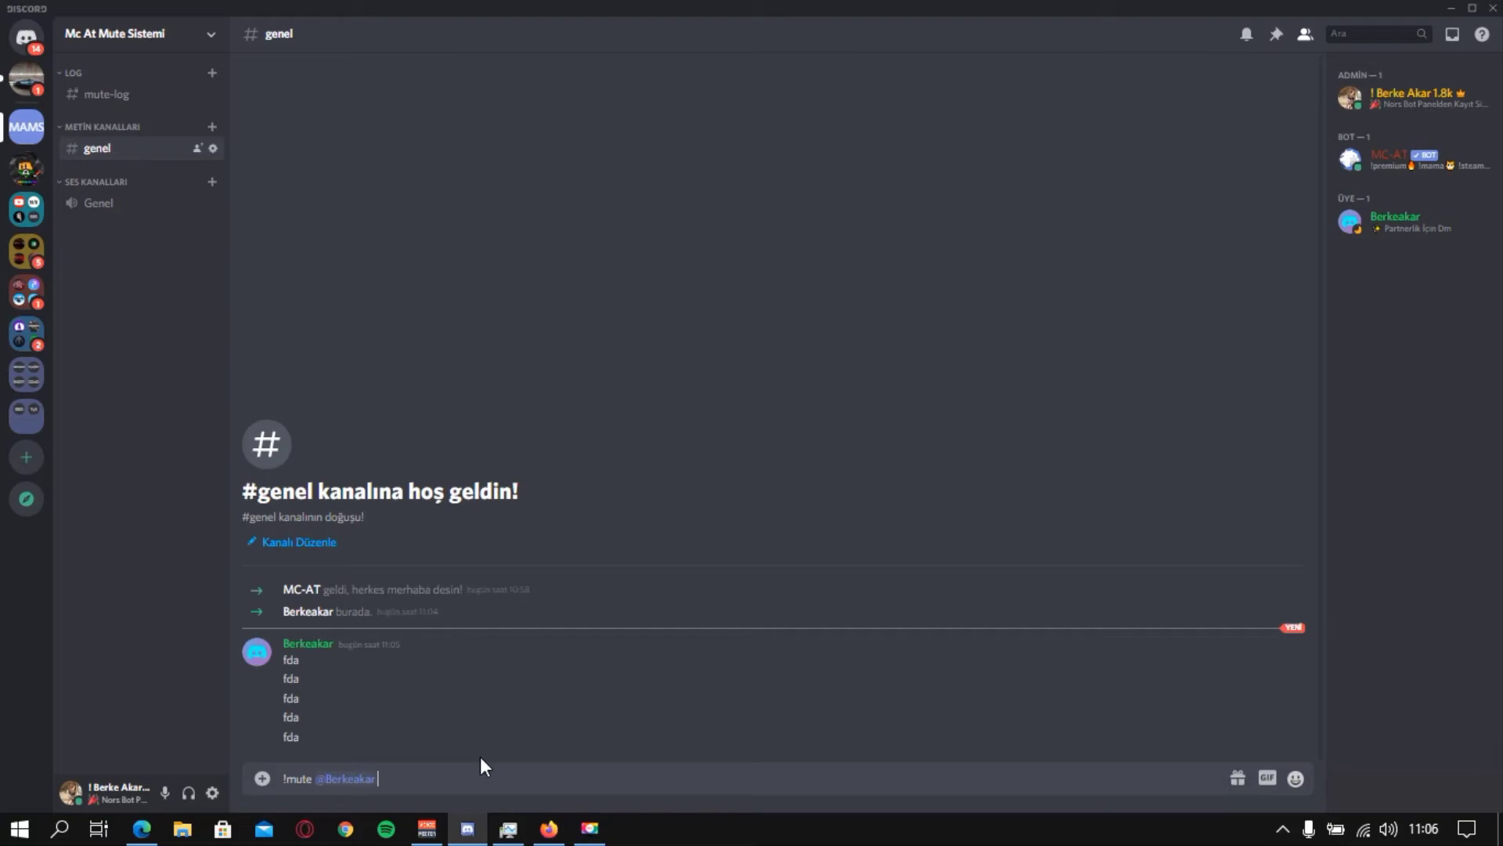
{"action": "type", "text": "1m"}
{"action": "key", "text": "BackSpace"}
{"action": "type", "text": "s"}
{"action": "key", "text": "BackSpace"}
{"action": "type", "text": "d"}
{"action": "type", "text": "Deneme"}
{"action": "key", "text": "Return"}
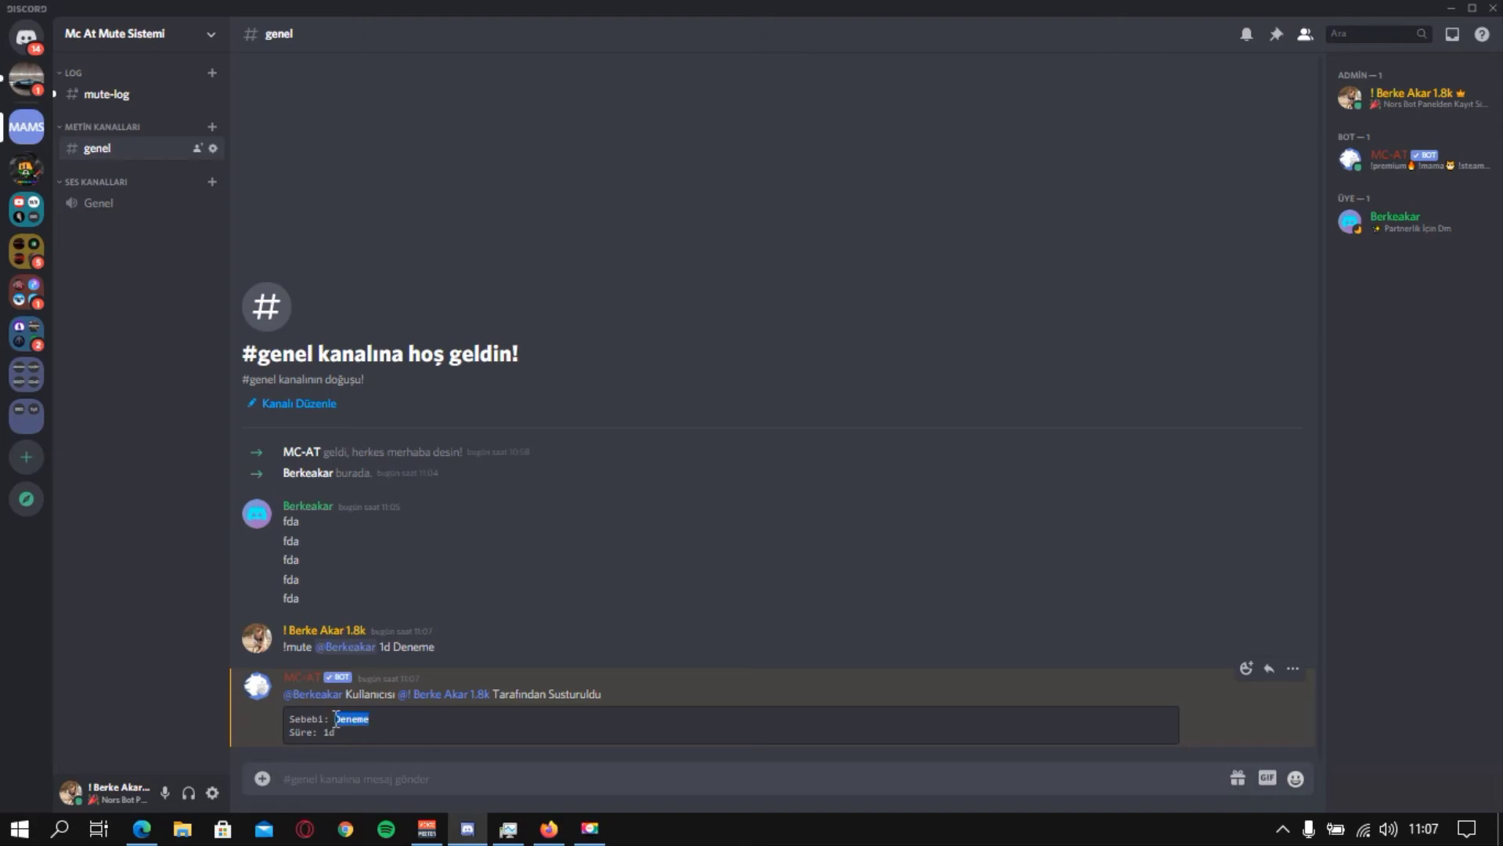
Examine the duration in the bot's mute reply and the moderator, member, channel, time and reason fields in the mute-log entry.
{"action": "double_click", "coordinate": [328, 732]}
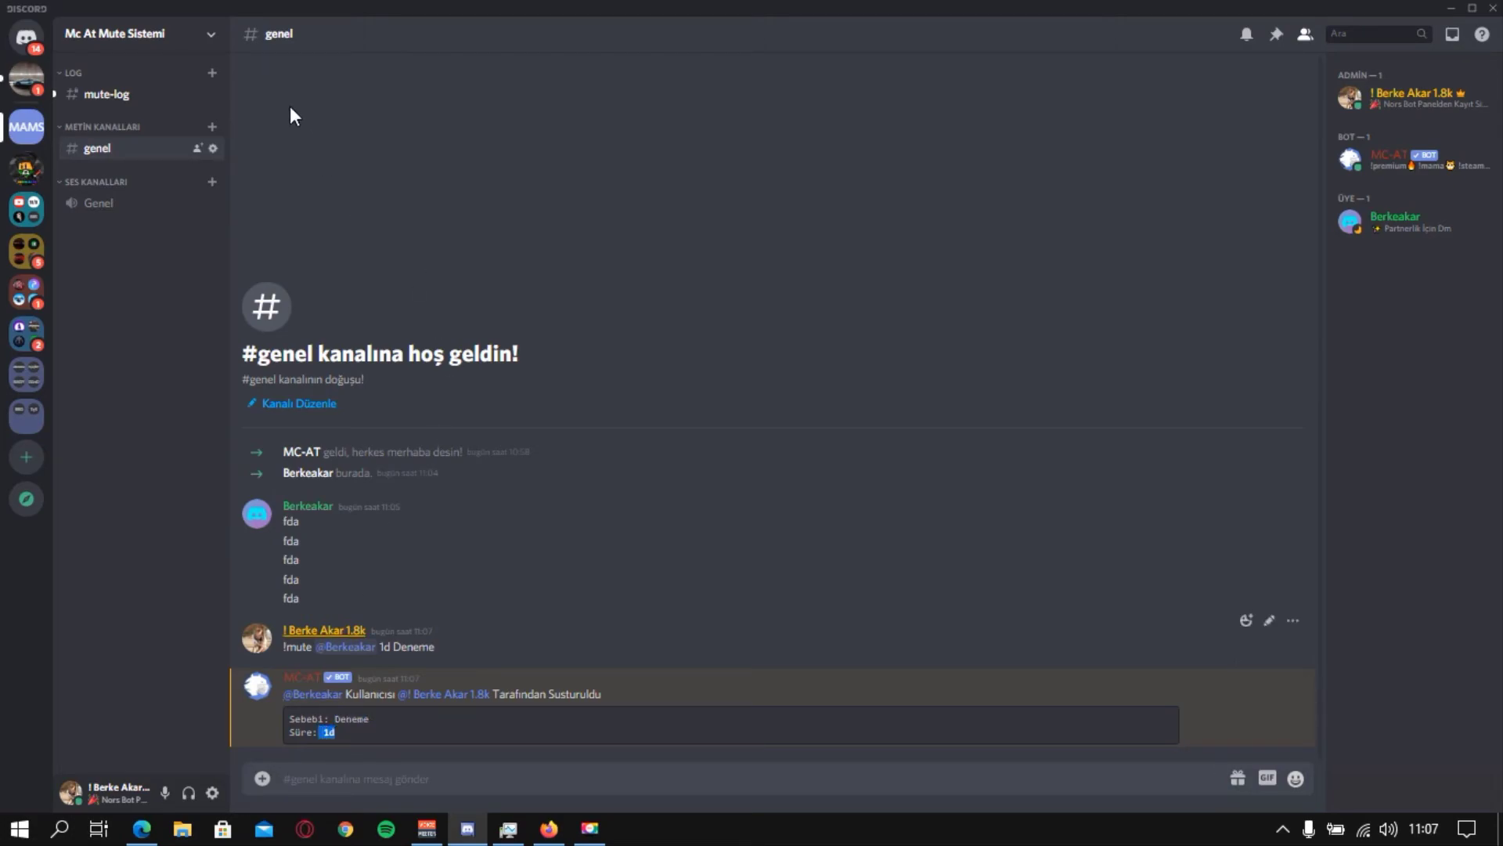
{"action": "left_click", "coordinate": [116, 97]}
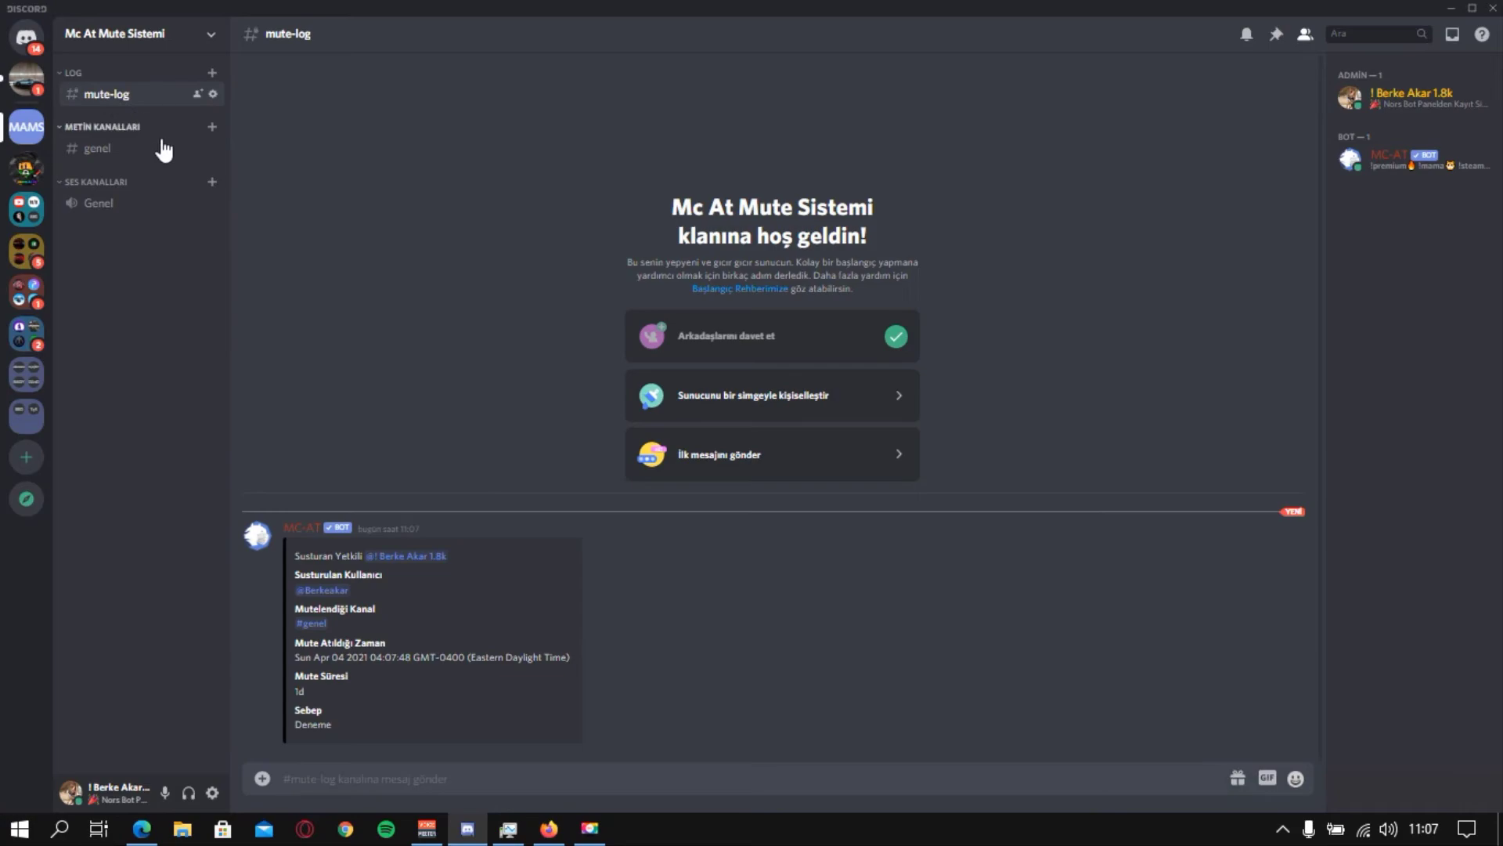
{"action": "left_click_drag", "start_coordinate": [286, 556], "coordinate": [416, 593]}
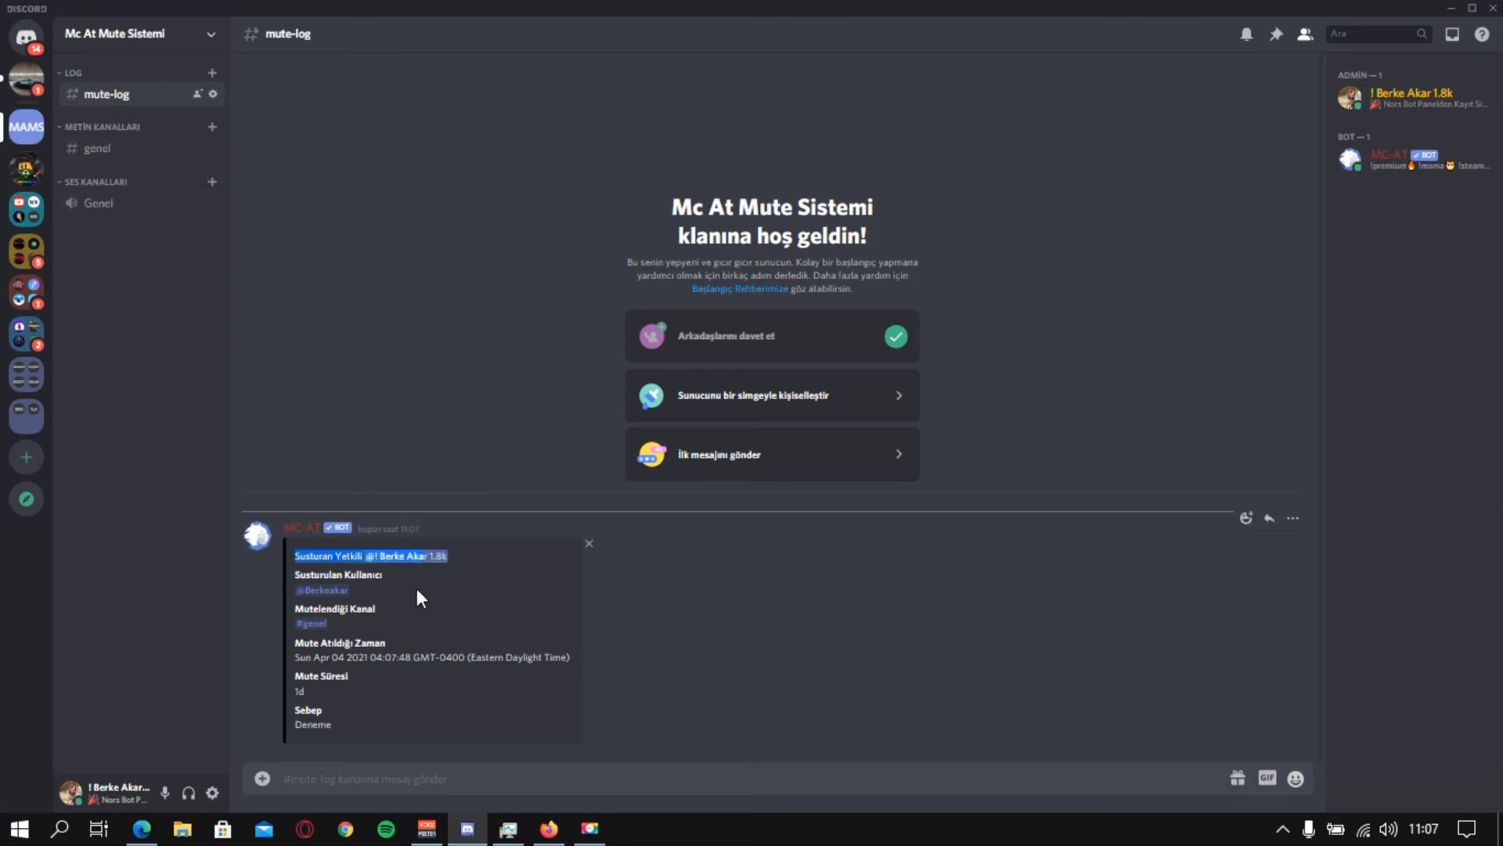
{"action": "left_click_drag", "start_coordinate": [296, 572], "coordinate": [328, 602]}
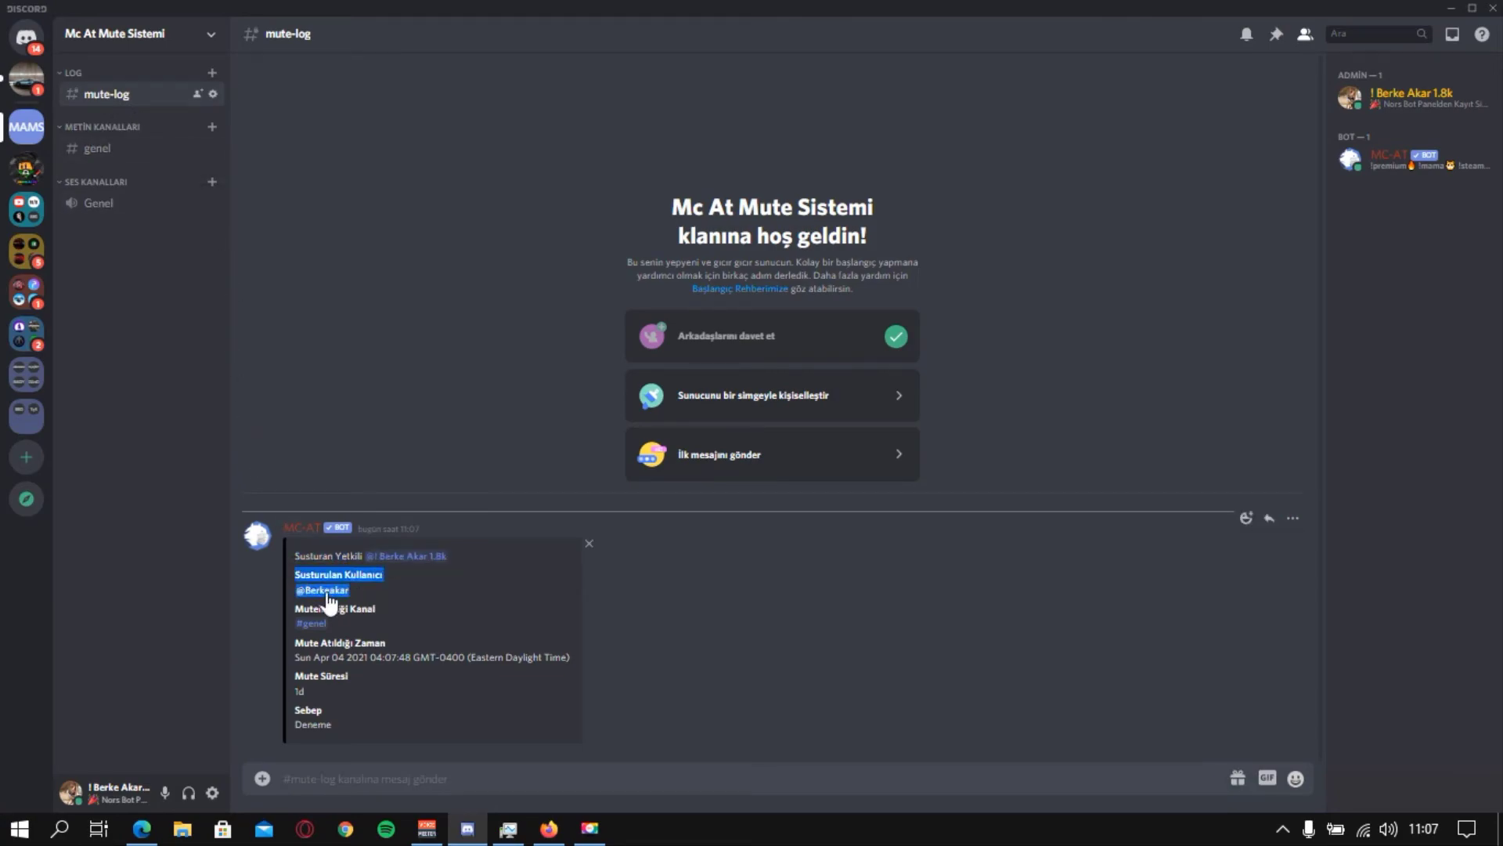
{"action": "left_click", "coordinate": [386, 623]}
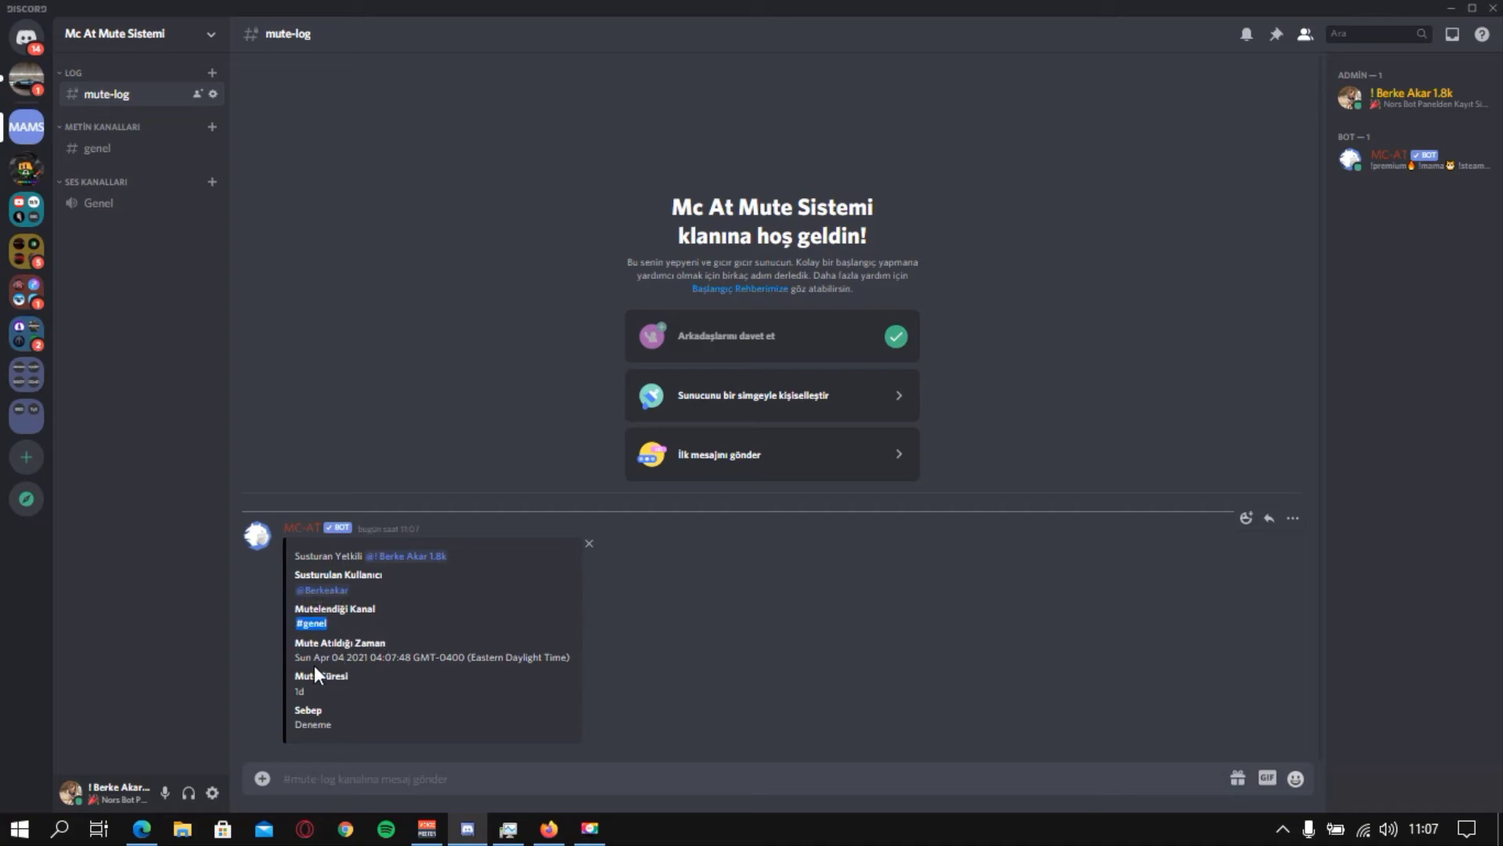
{"action": "left_click_drag", "start_coordinate": [294, 658], "coordinate": [518, 657]}
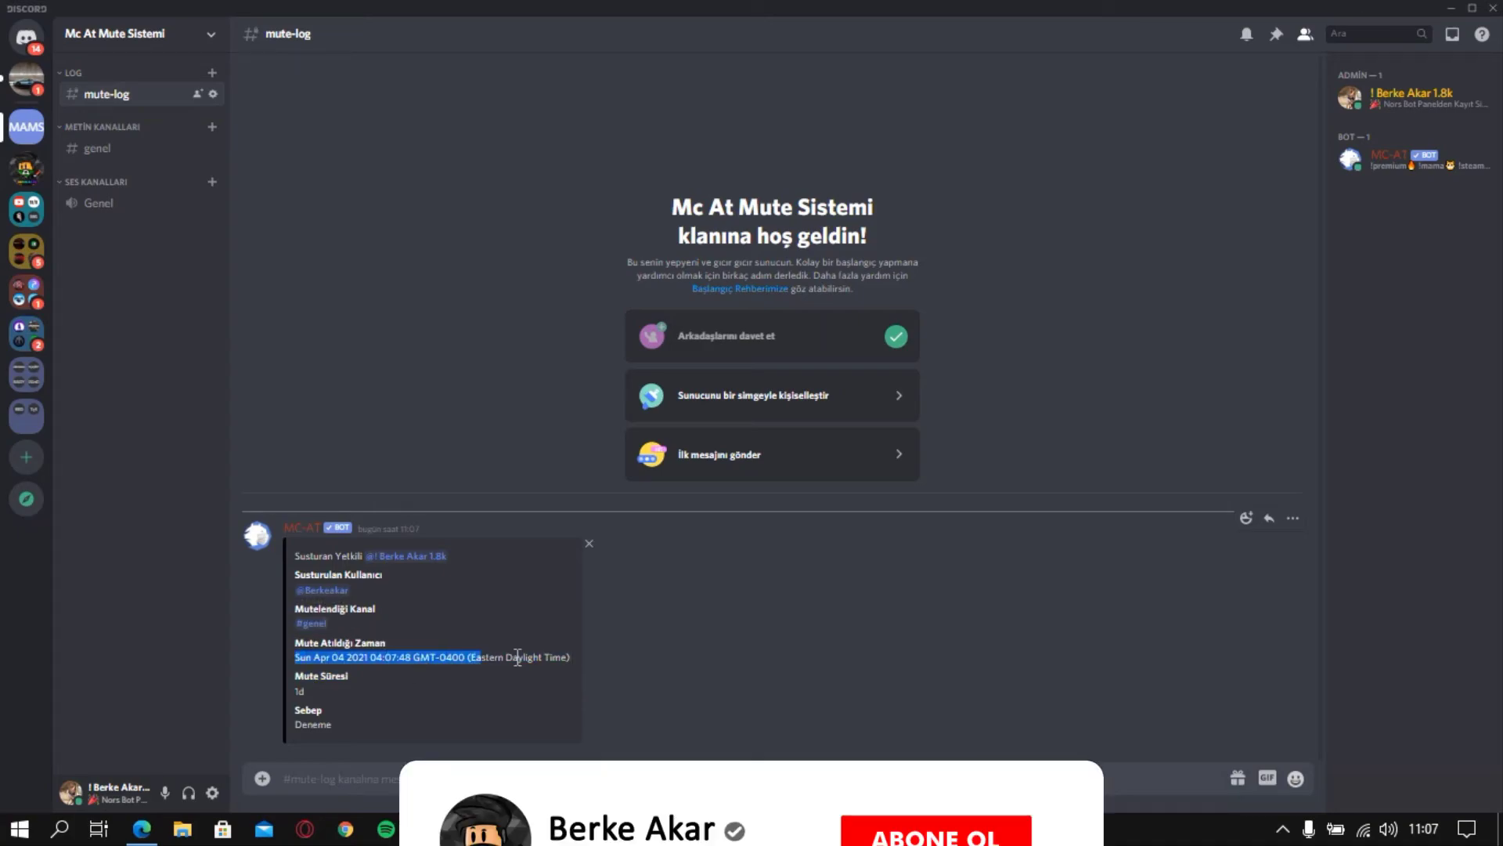
{"action": "double_click", "coordinate": [302, 689]}
{"action": "left_click_drag", "start_coordinate": [364, 725], "coordinate": [227, 692]}
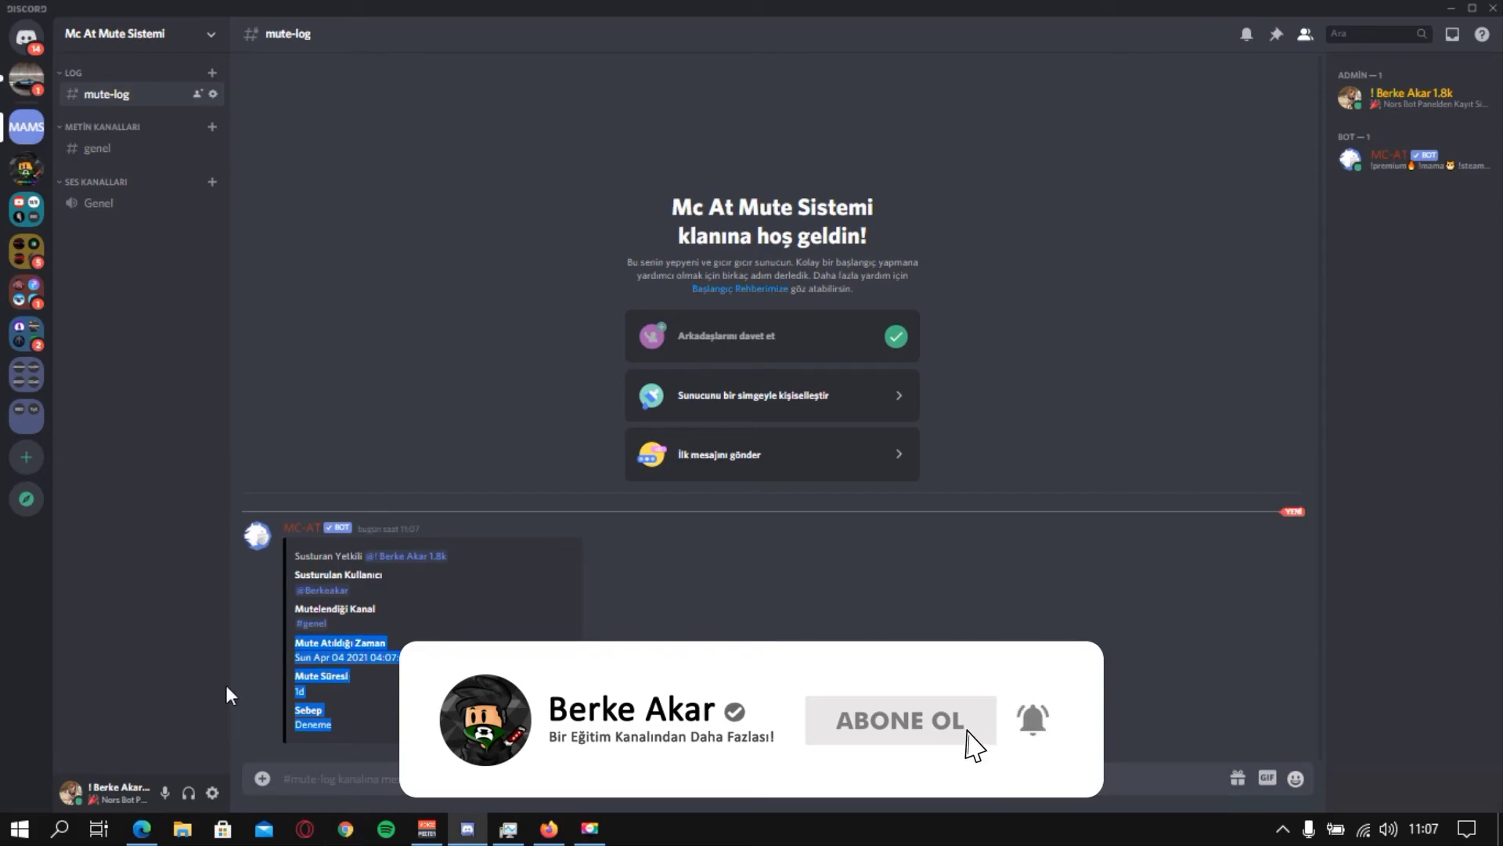
Go back to the genel channel and send the test messages "ds" and "dsa" from the second account in Firefox.
{"action": "left_click", "coordinate": [97, 149]}
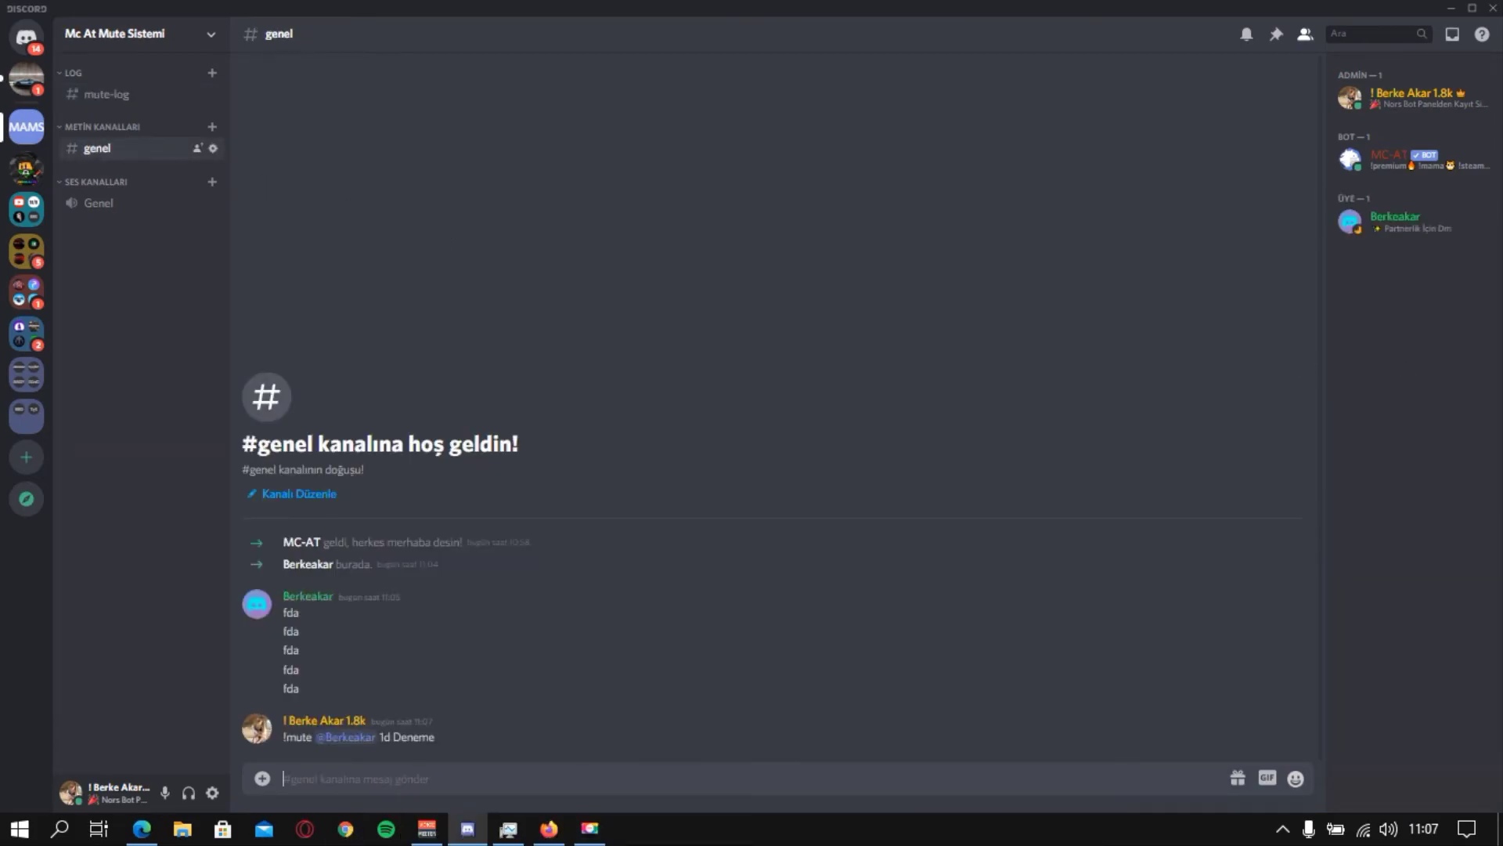
{"action": "key", "text": "alt+Tab"}
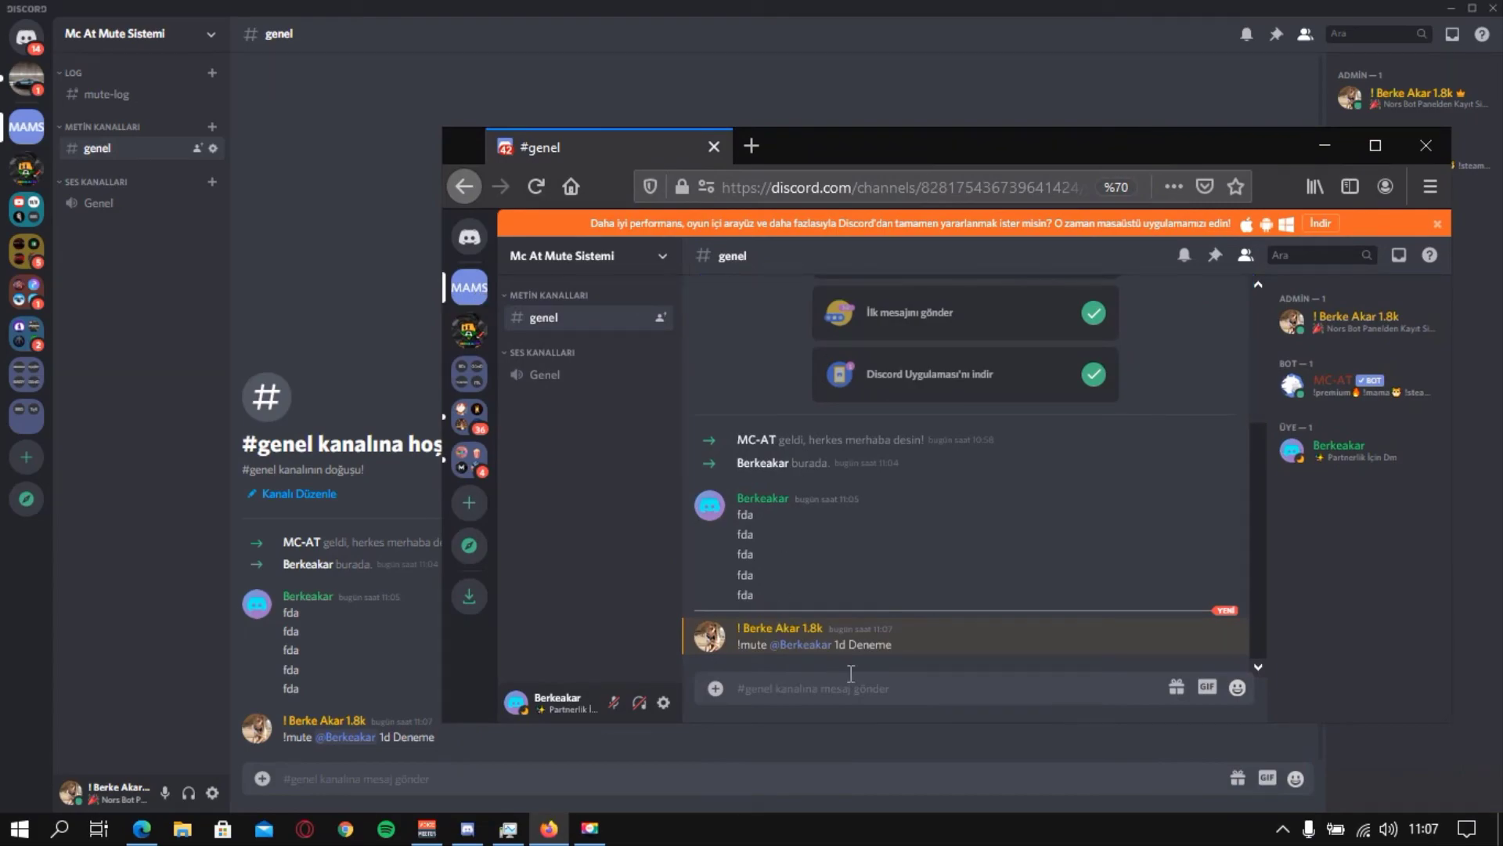
{"action": "left_click", "coordinate": [851, 675]}
{"action": "type", "text": "ds"}
{"action": "key", "text": "Return"}
{"action": "type", "text": "dsa"}
{"action": "key", "text": "Return"}
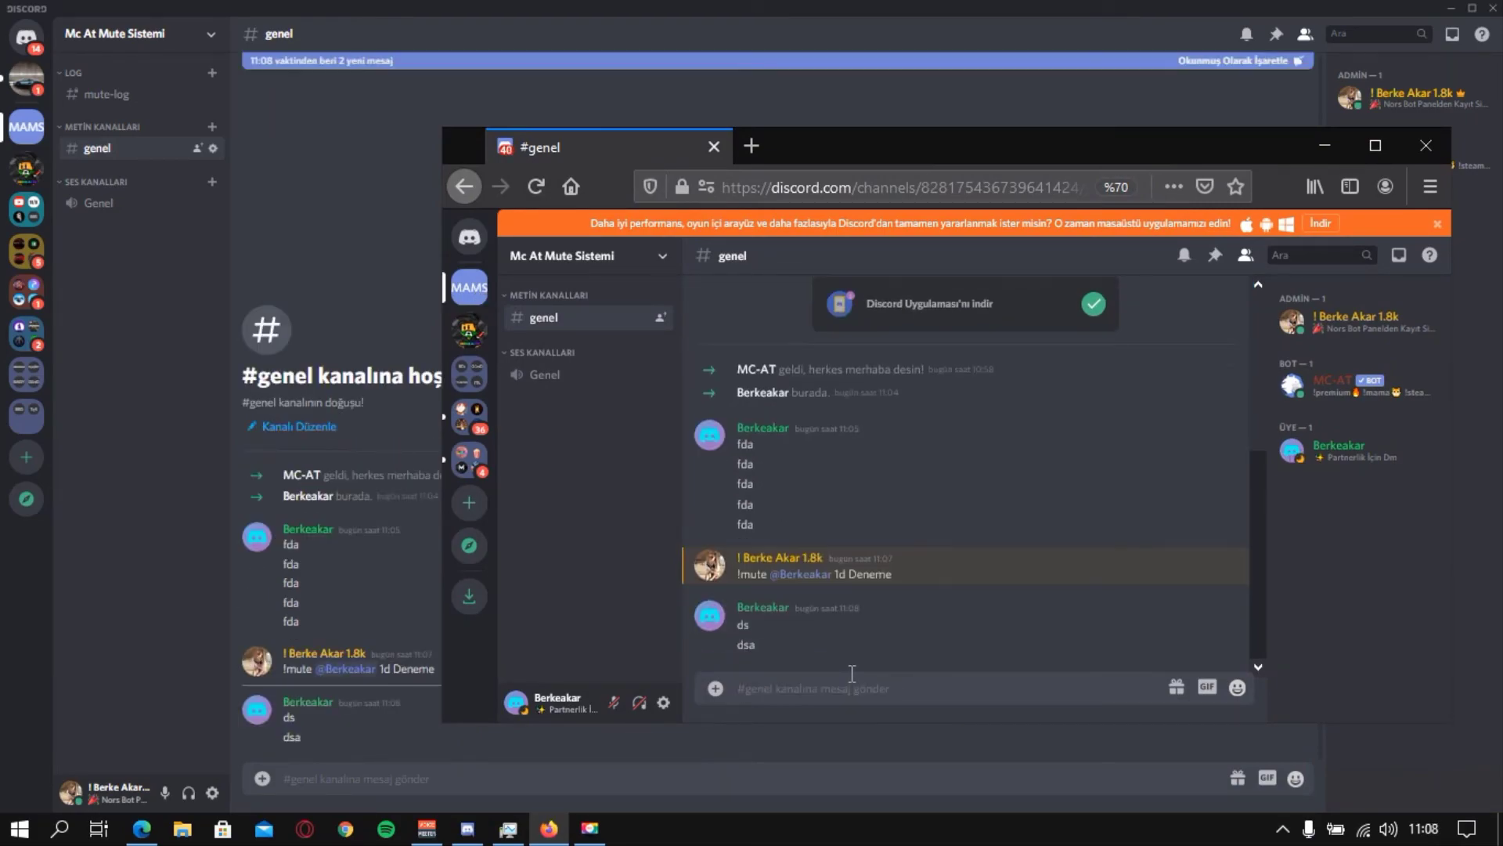
Set the Üye role's Mesaj Gönder permission to neutral in the genel text channel and save the change.
{"action": "left_click", "coordinate": [213, 148]}
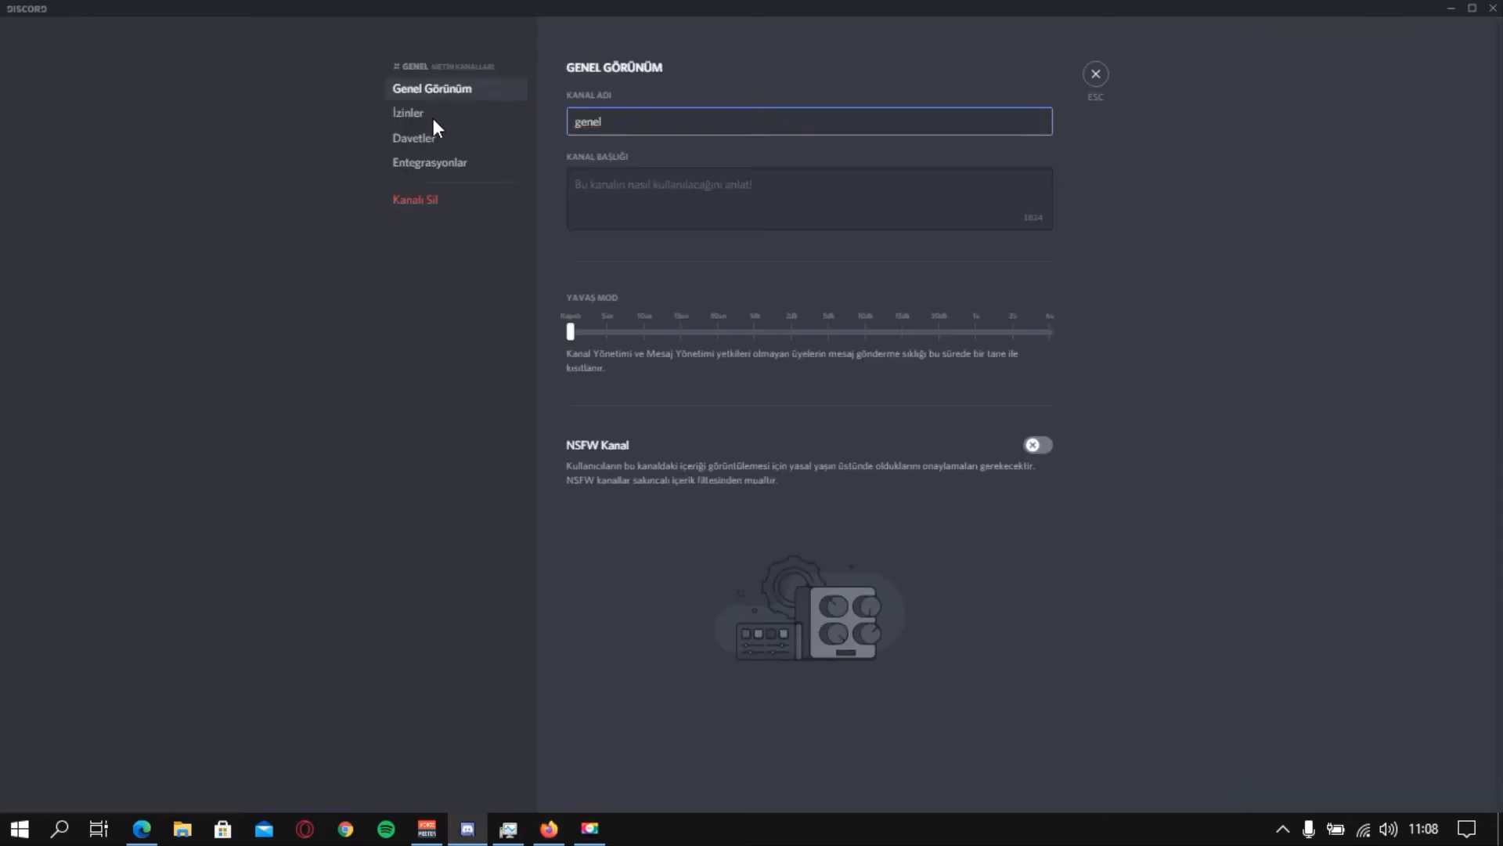
{"action": "left_click", "coordinate": [422, 115]}
{"action": "left_click", "coordinate": [607, 384]}
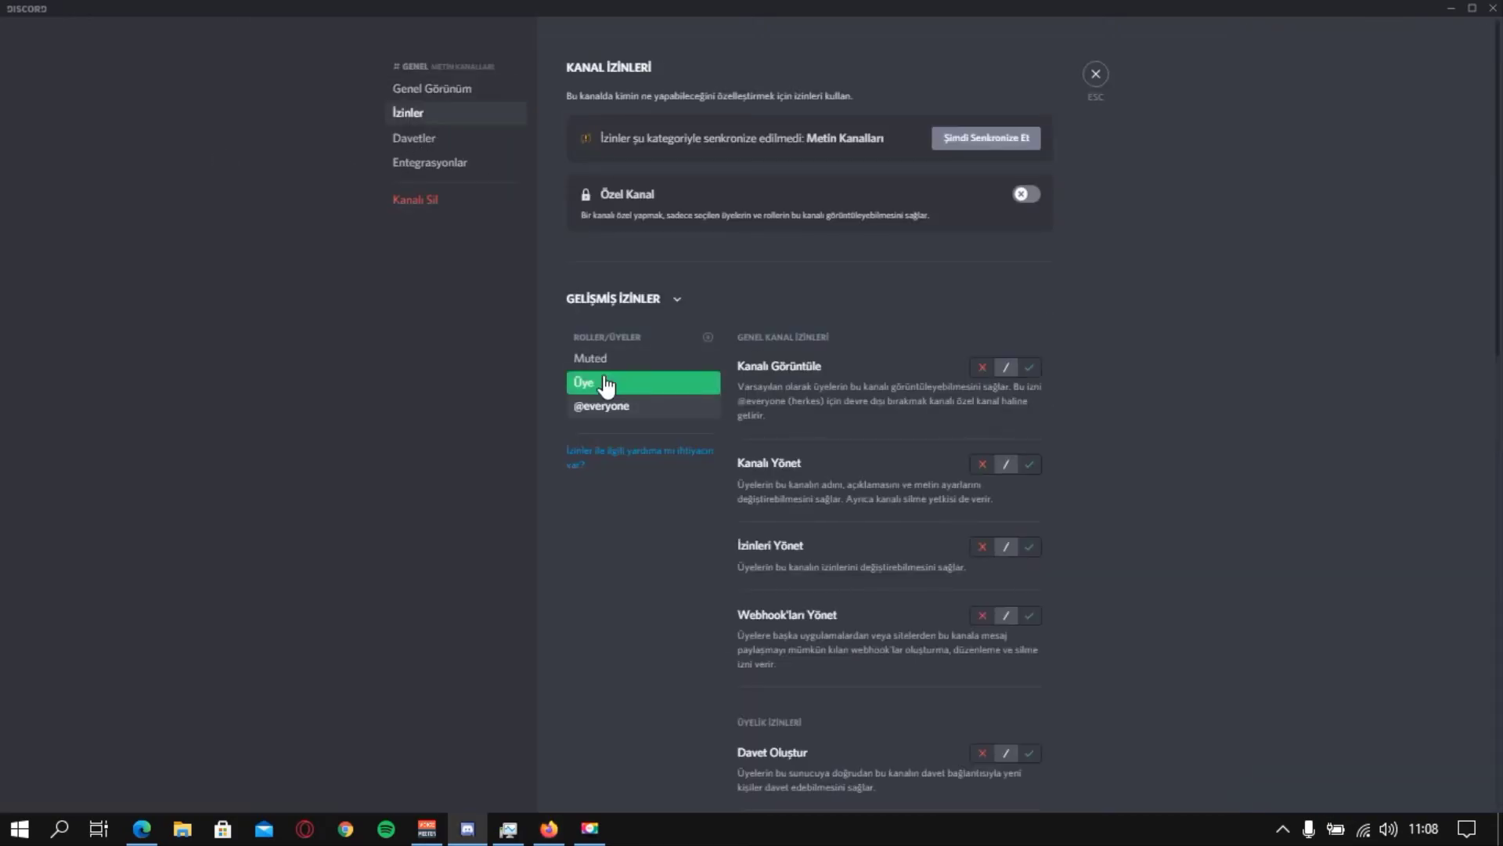
{"action": "scroll", "coordinate": [890, 505], "scroll_direction": "down", "scroll_amount": 5}
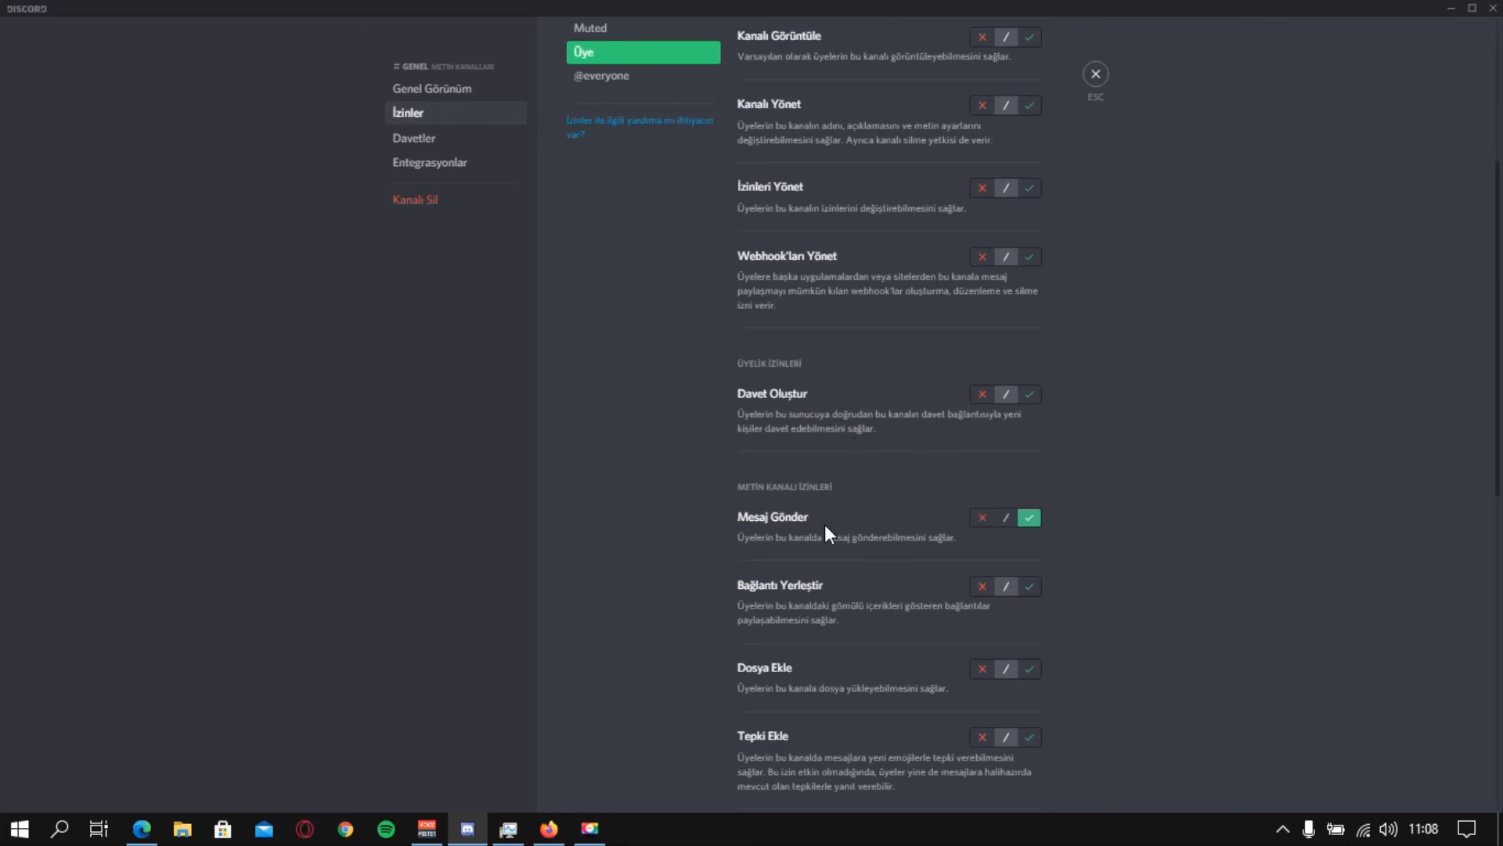
{"action": "scroll", "coordinate": [842, 520], "scroll_direction": "up", "scroll_amount": 2}
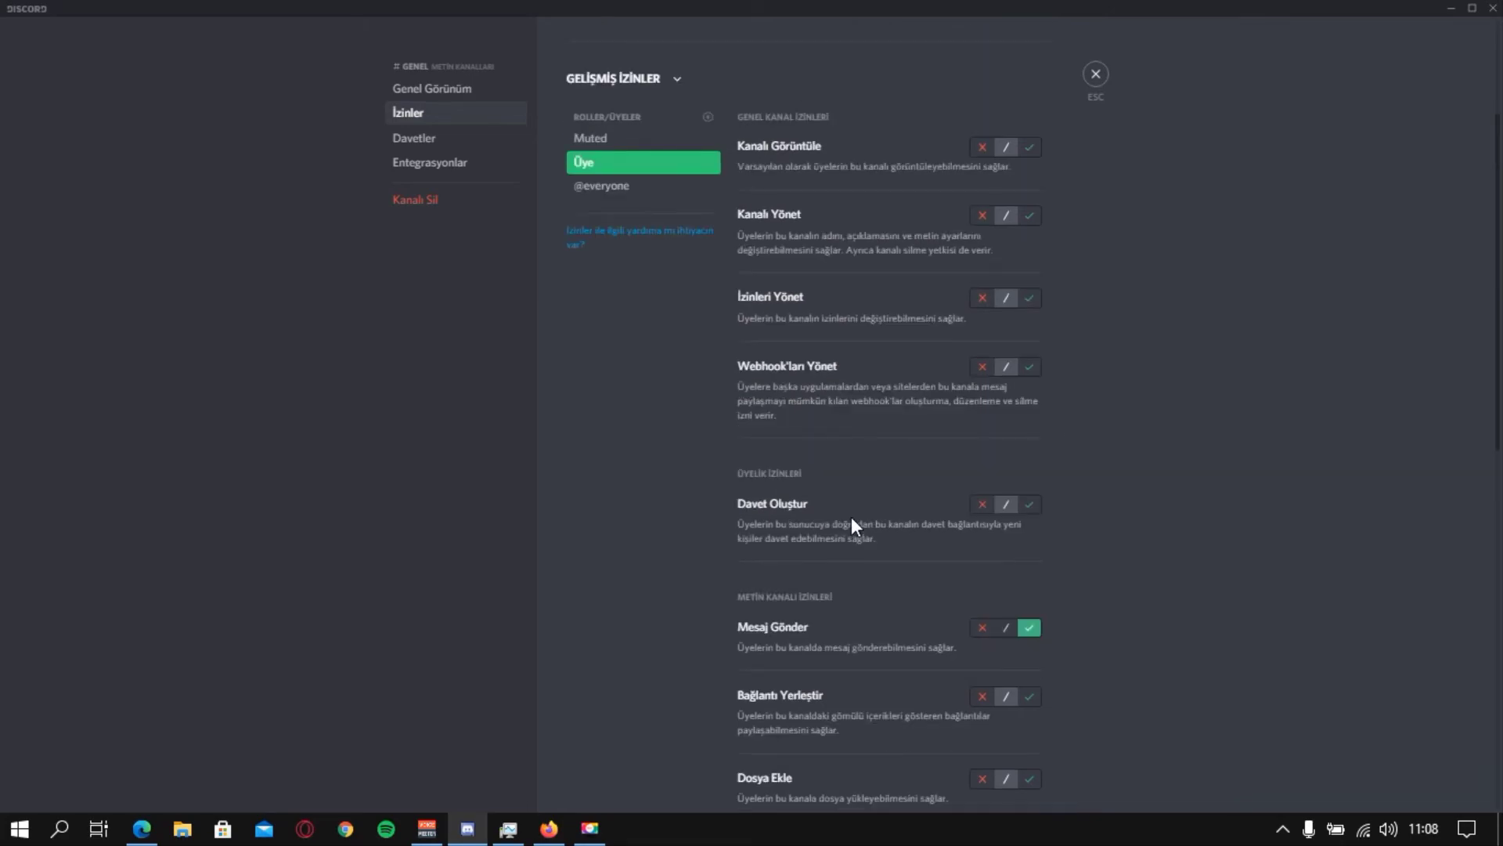
{"action": "left_click", "coordinate": [1008, 628]}
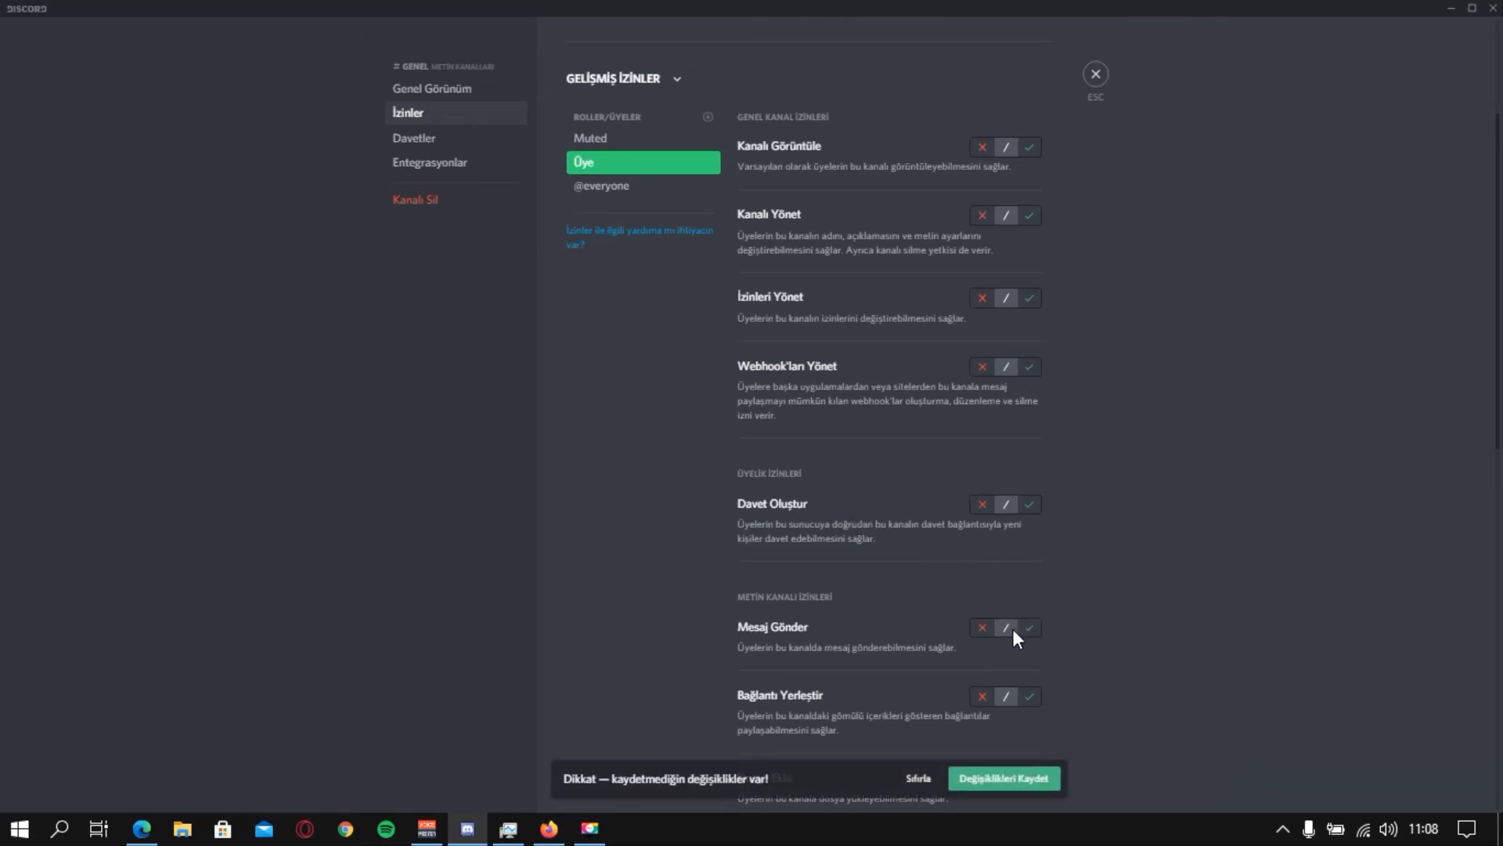
{"action": "left_click", "coordinate": [1006, 778]}
Check the Muted role's Mesaj Gönder permission, leave the channel settings and check the second account's message box in Firefox.
{"action": "left_click", "coordinate": [630, 148]}
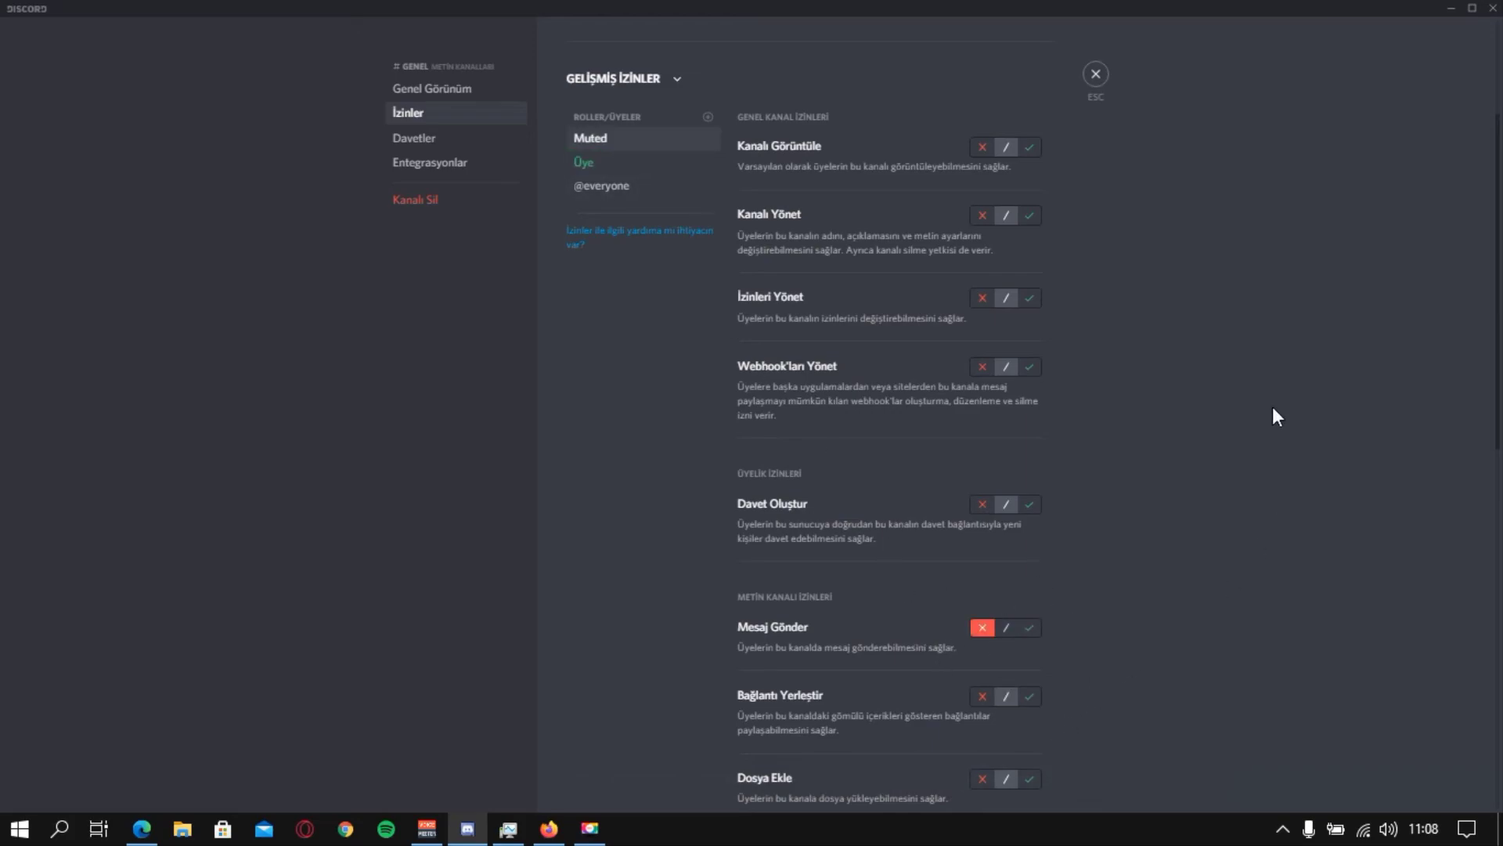
{"action": "left_click", "coordinate": [1096, 76]}
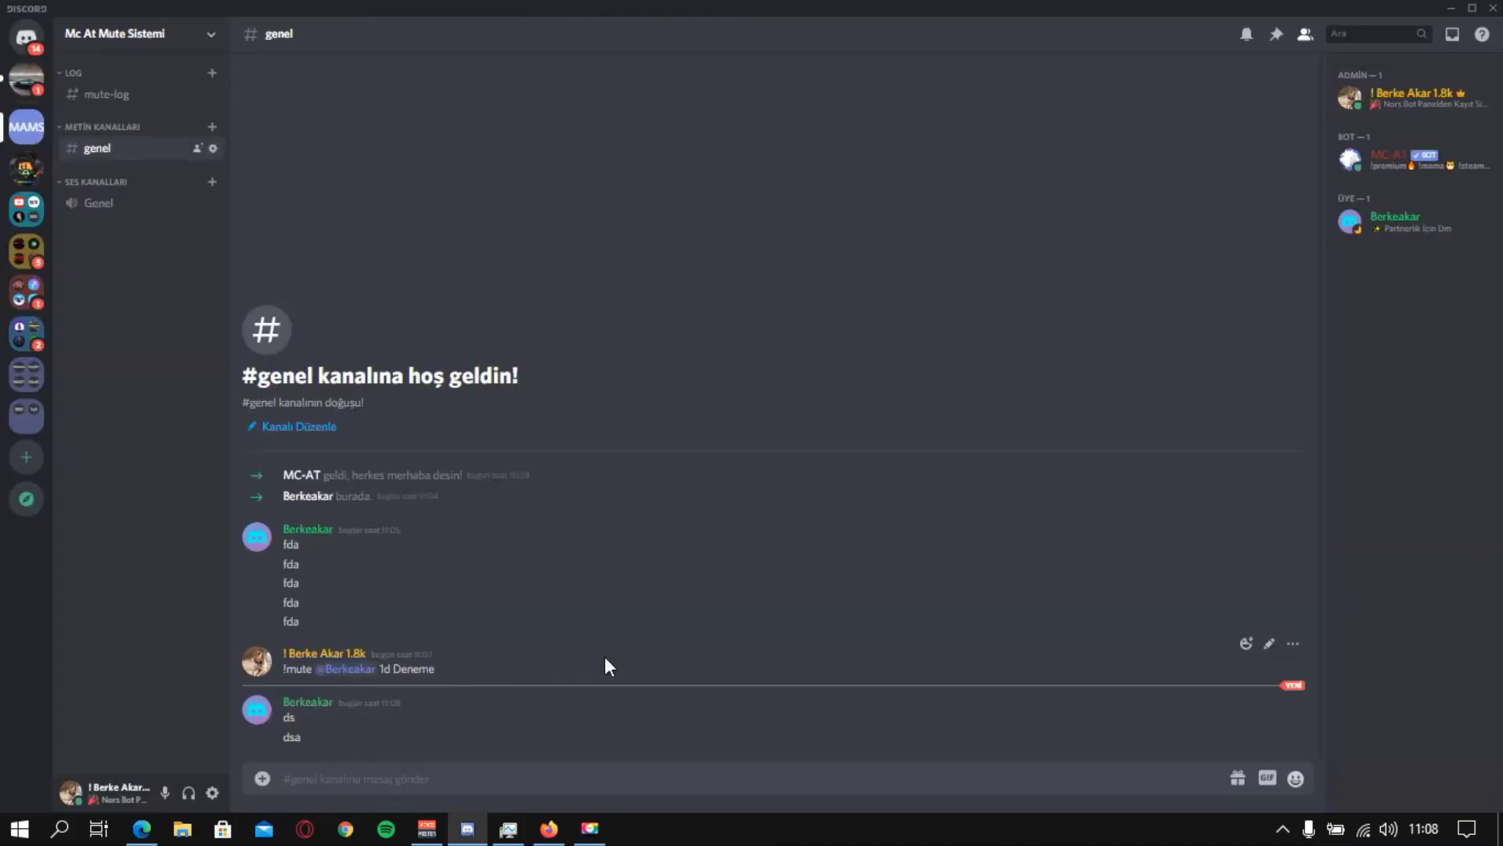
{"action": "left_click", "coordinate": [554, 822]}
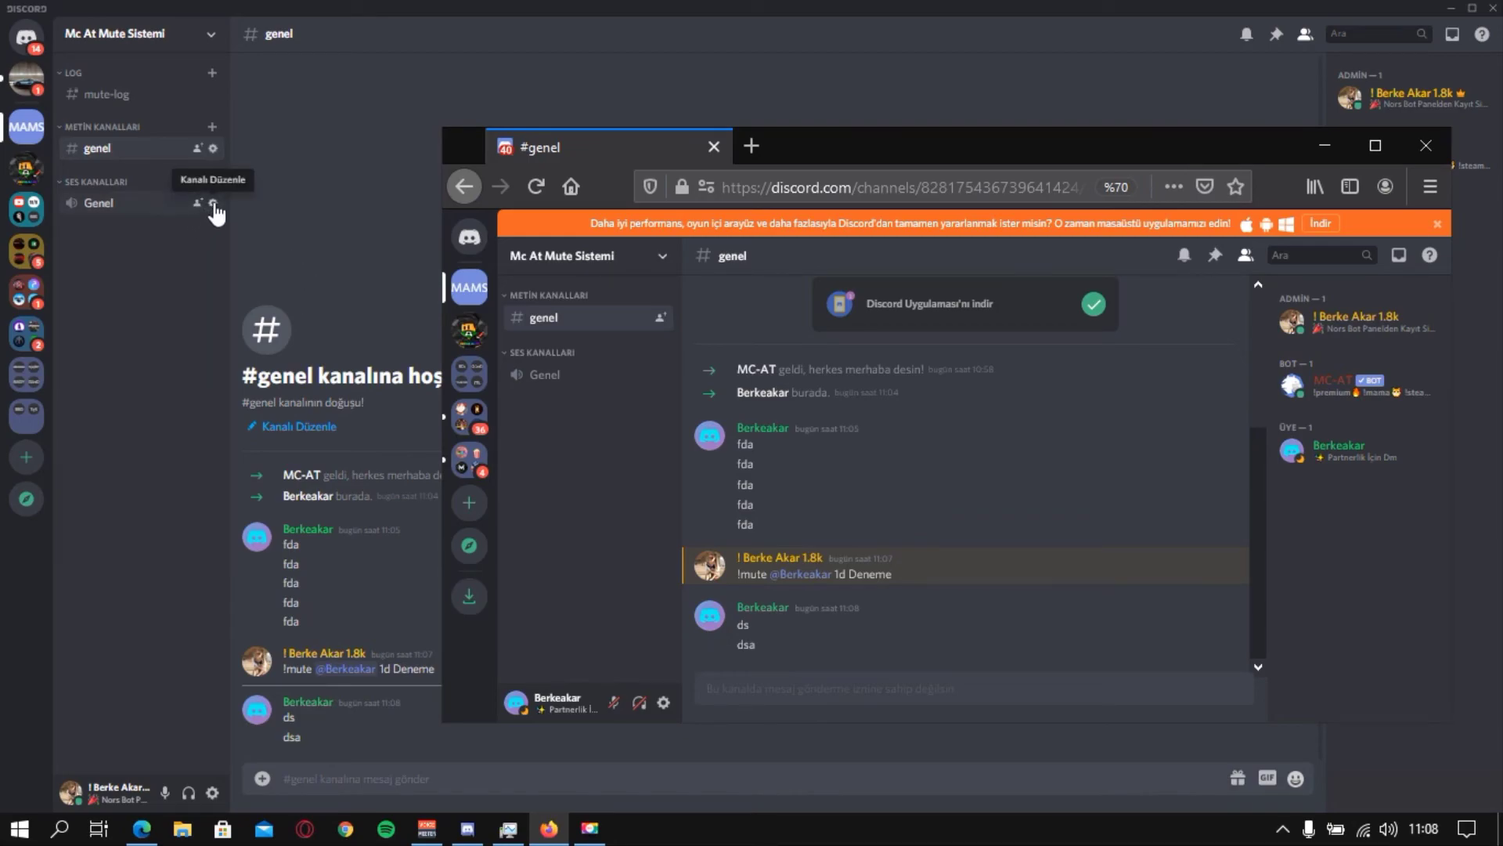
Return to the Discord app and add the Üye and Muted roles to the Genel voice channel's permissions.
{"action": "key", "text": "alt+Tab"}
{"action": "left_click", "coordinate": [211, 203]}
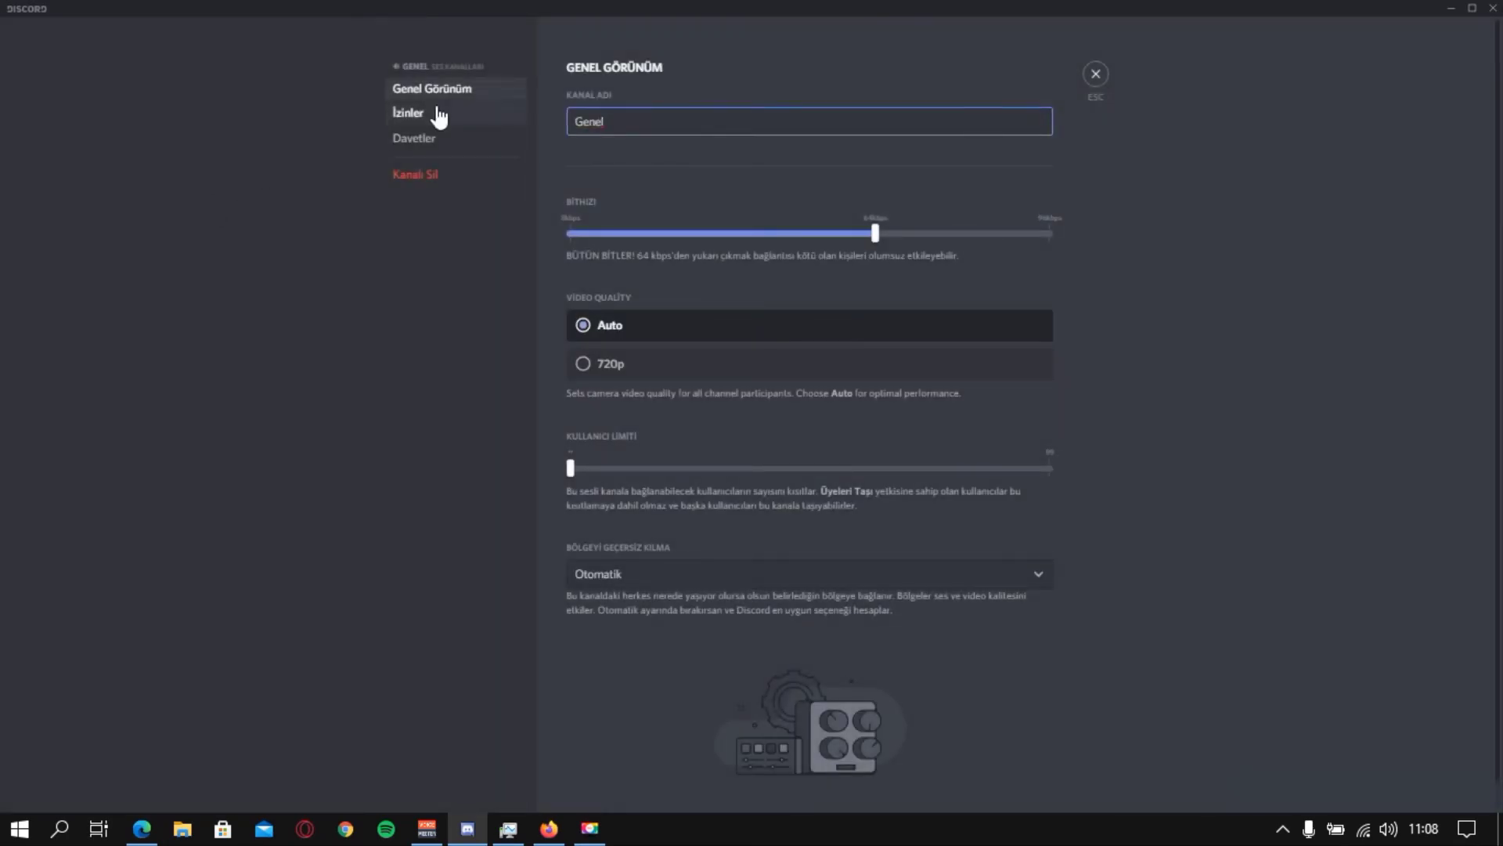
{"action": "left_click", "coordinate": [438, 115]}
{"action": "left_click", "coordinate": [708, 329]}
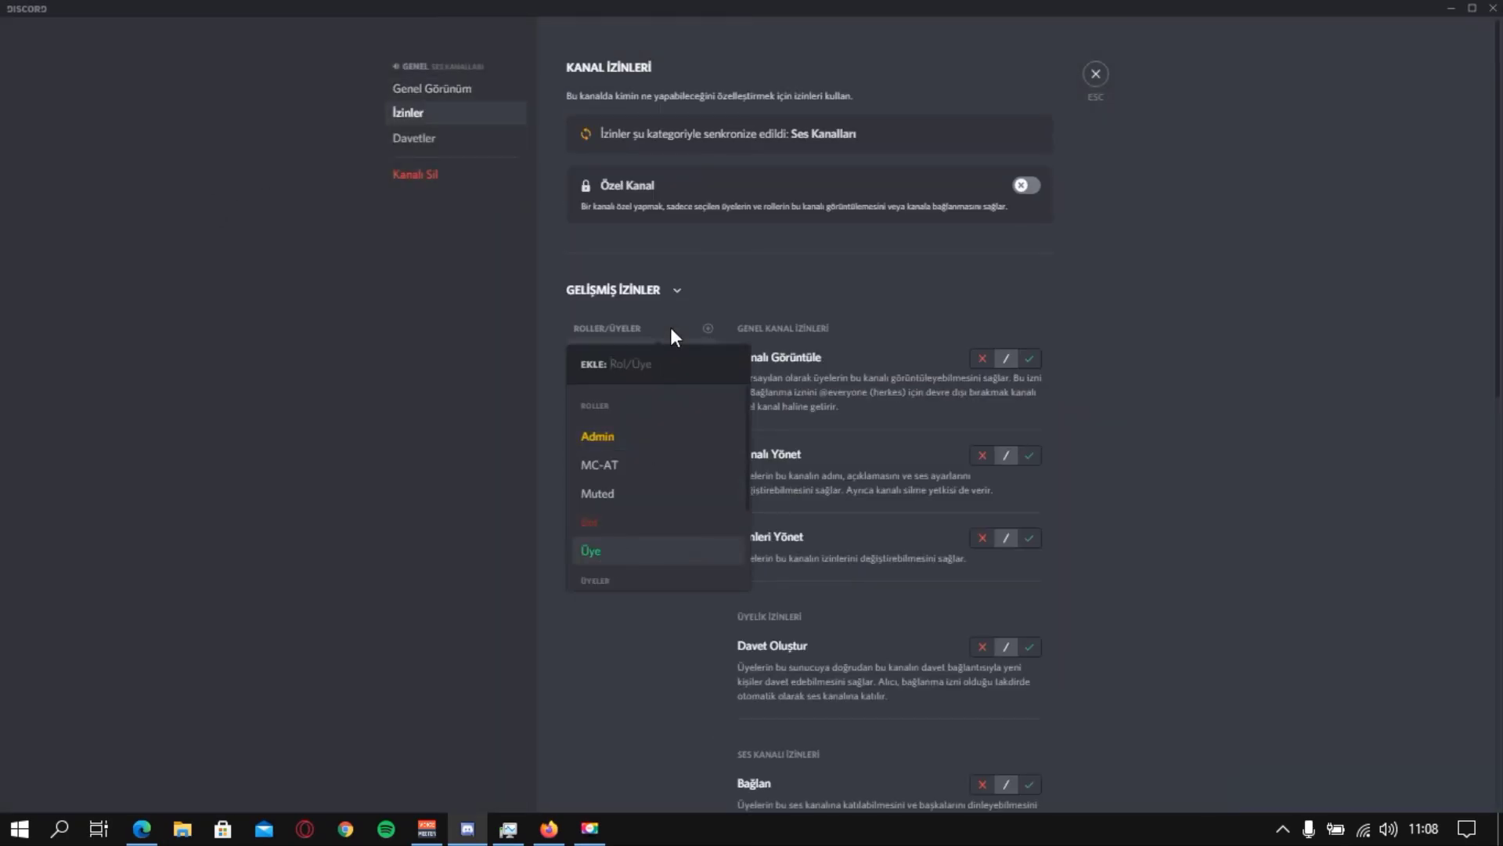
{"action": "key", "text": "Return"}
{"action": "left_click", "coordinate": [707, 337]}
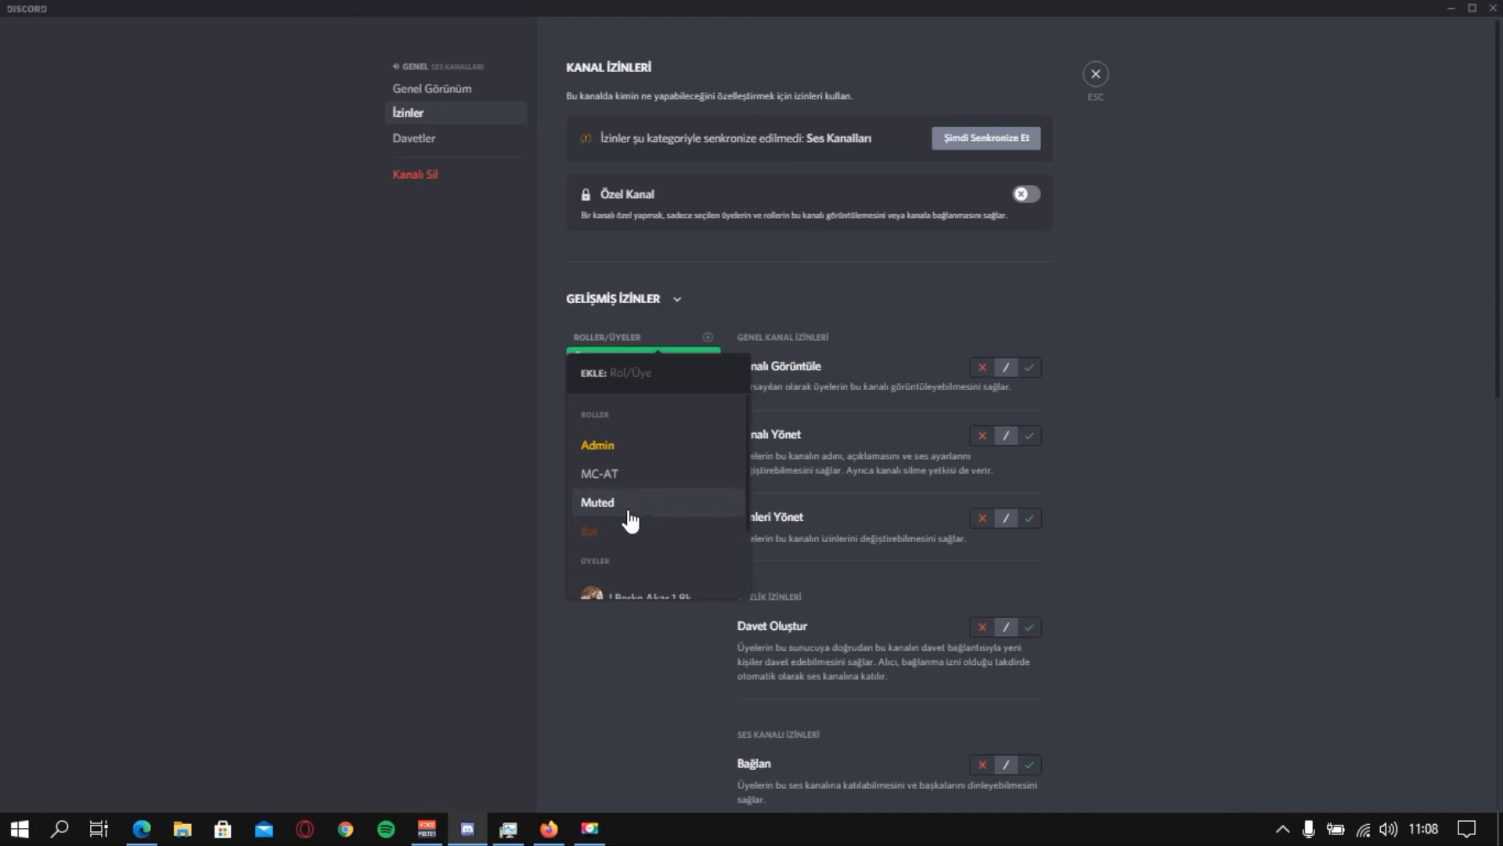
{"action": "left_click", "coordinate": [629, 513]}
Deny the Bağlan permission for the Muted role in the Genel voice channel and save the change.
{"action": "scroll", "coordinate": [797, 487], "scroll_direction": "down", "scroll_amount": 3}
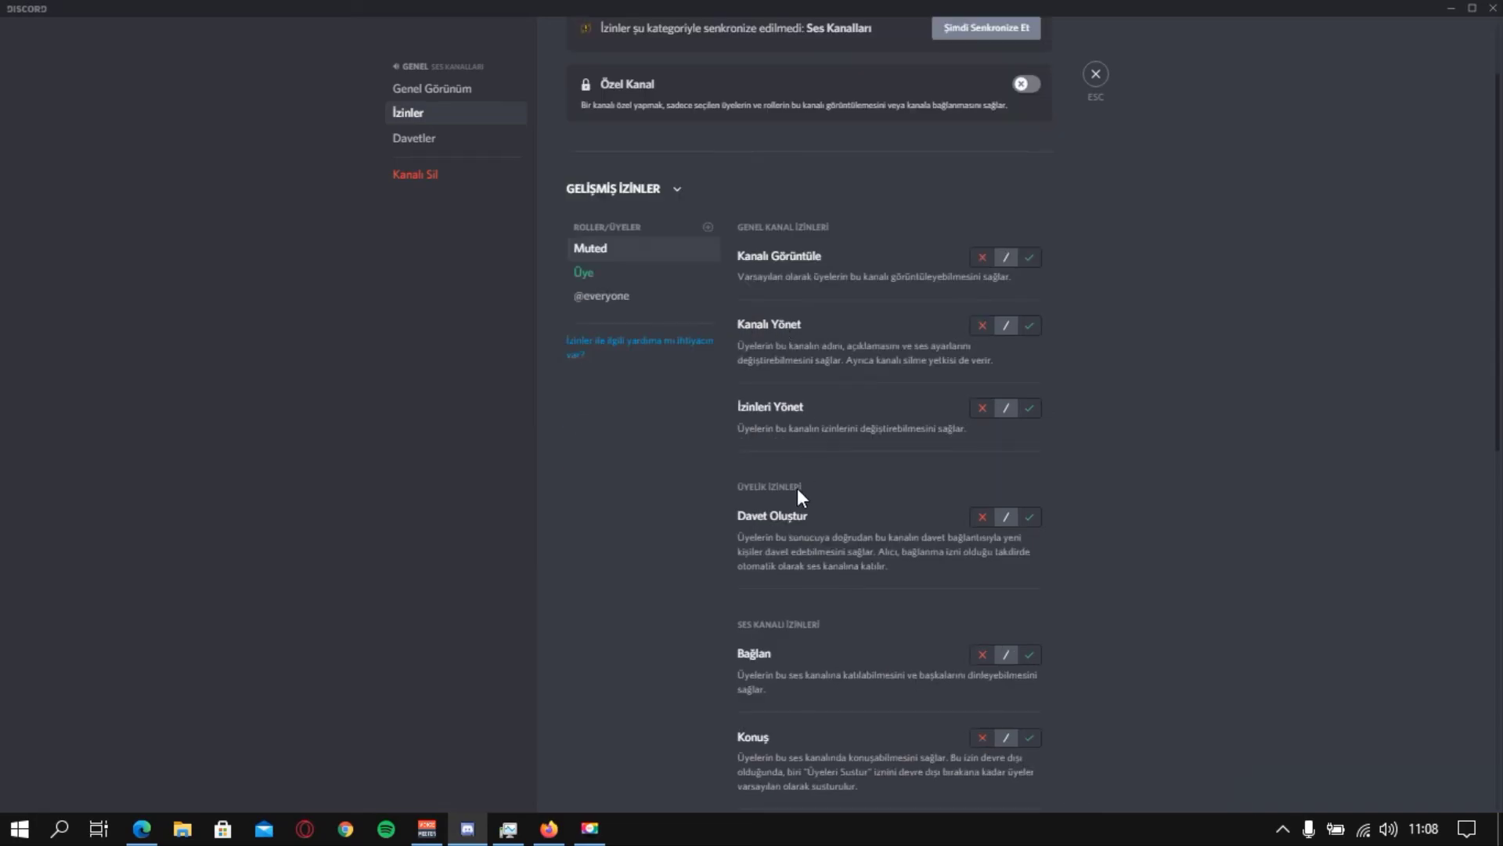
{"action": "left_click", "coordinate": [980, 545]}
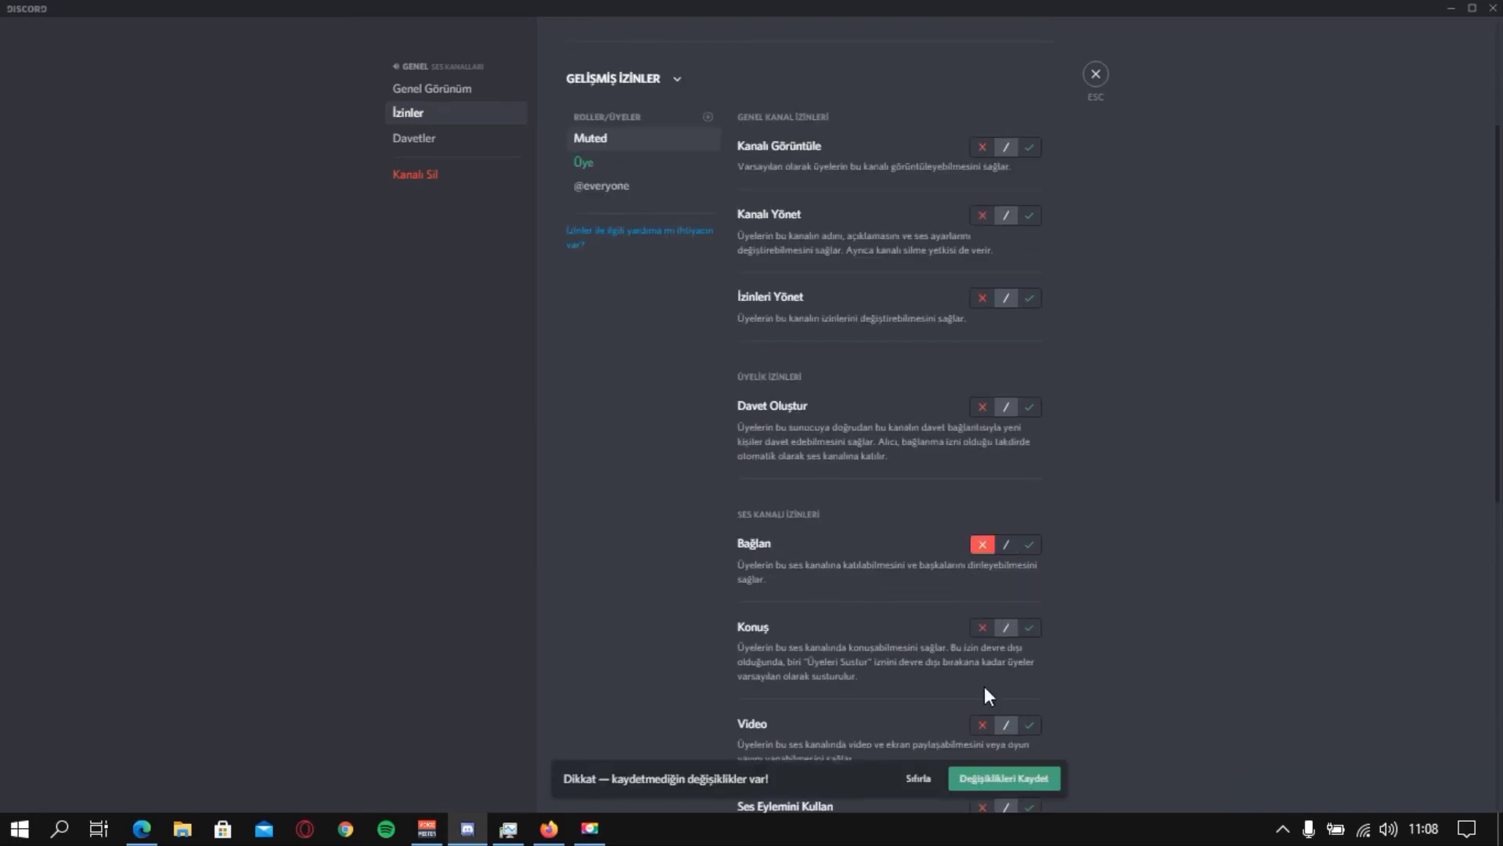
{"action": "left_click", "coordinate": [1002, 778]}
Allow Kanalı Görüntüle for the Üye role in the Genel voice channel and save the change.
{"action": "left_click", "coordinate": [584, 163]}
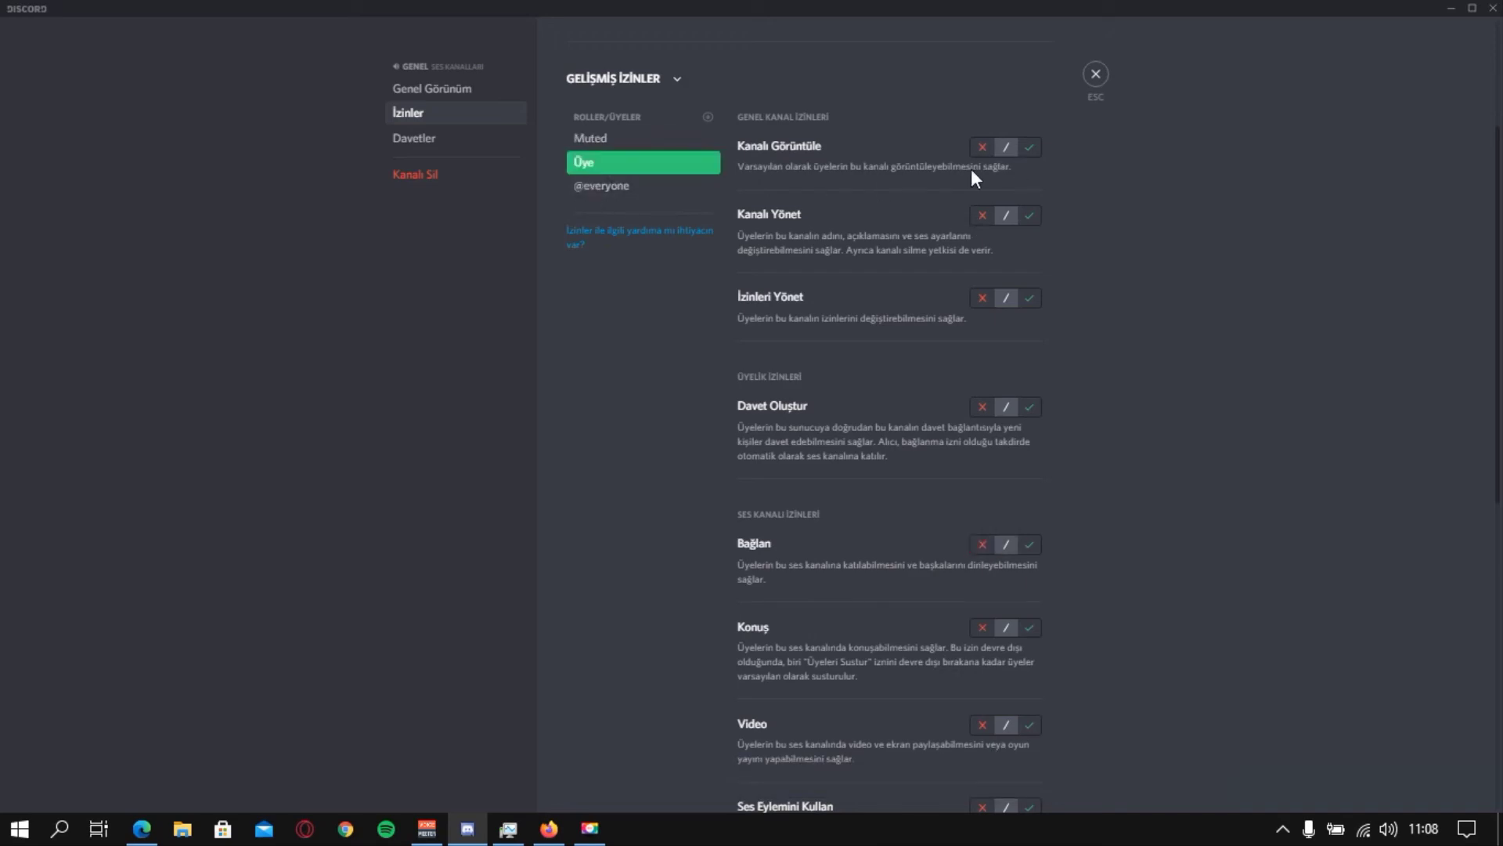
{"action": "left_click", "coordinate": [1030, 146]}
{"action": "left_click", "coordinate": [1030, 779]}
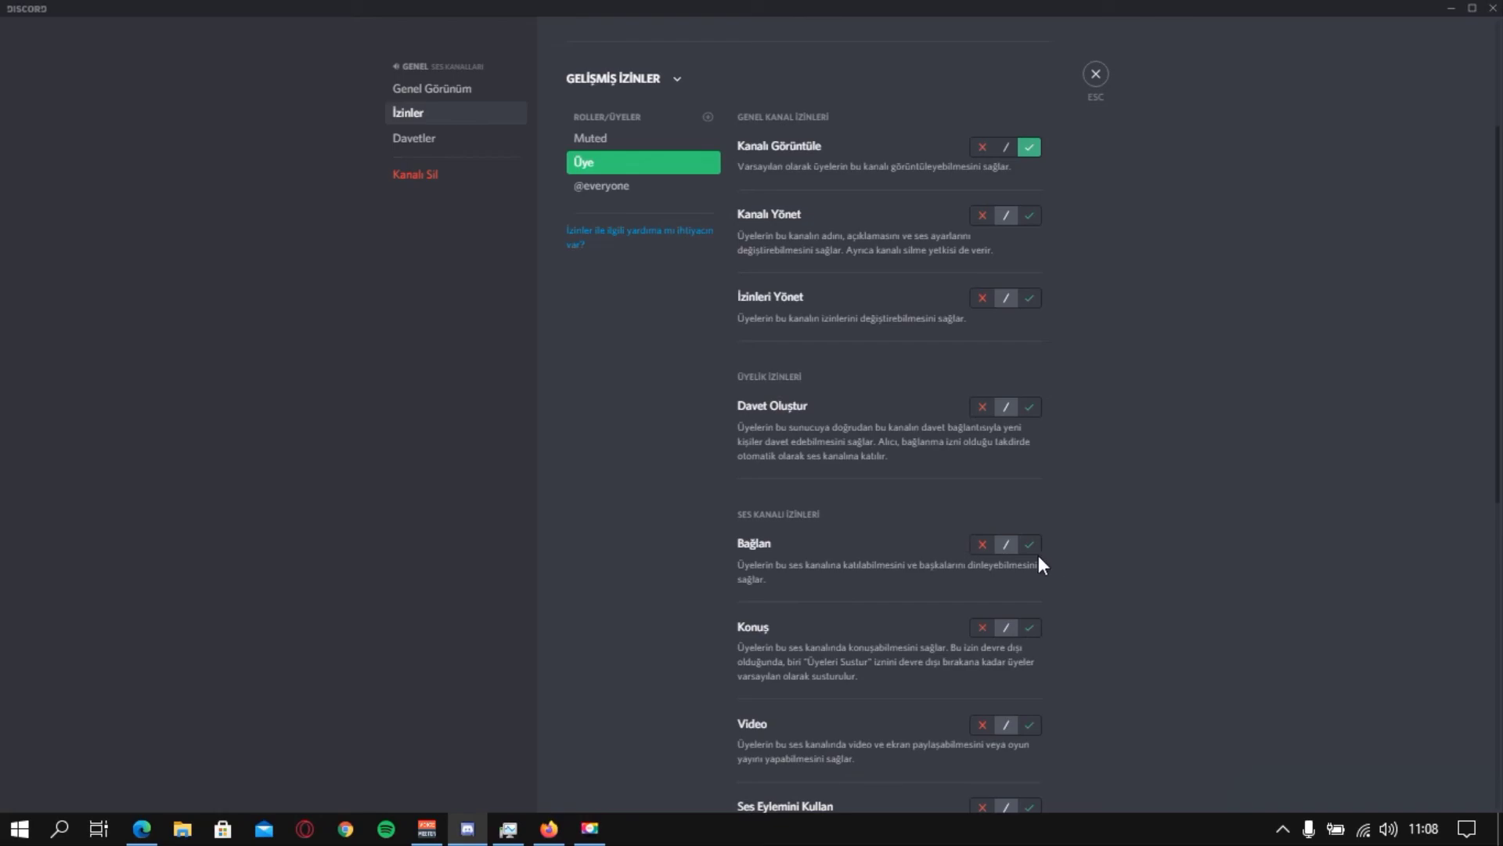
Check the second account's access to the Genel voice channel in Firefox and close the channel settings in the Discord app.
{"action": "left_click", "coordinate": [549, 828]}
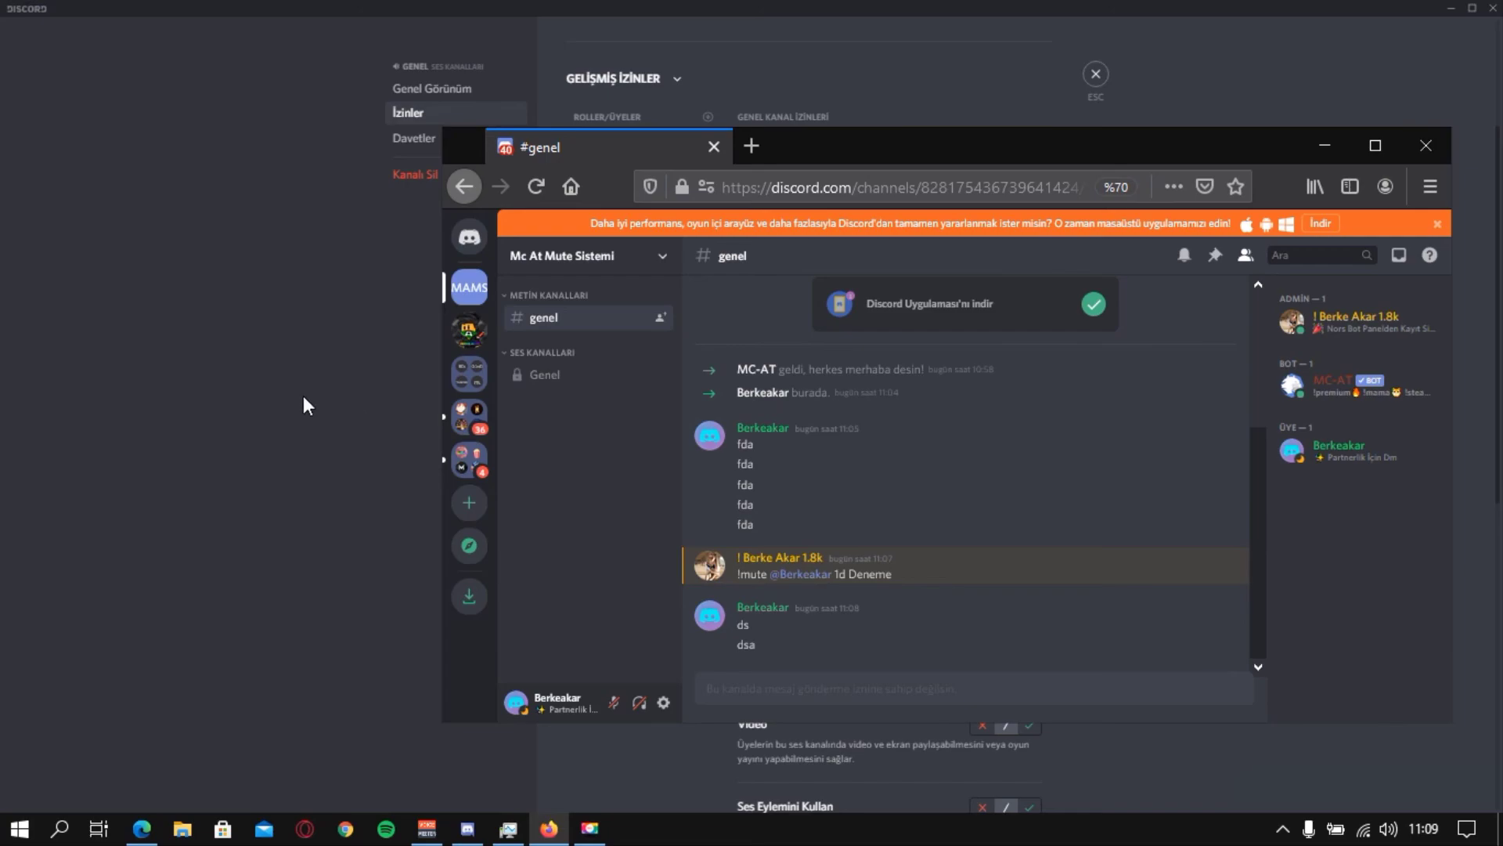
{"action": "left_click", "coordinate": [265, 403]}
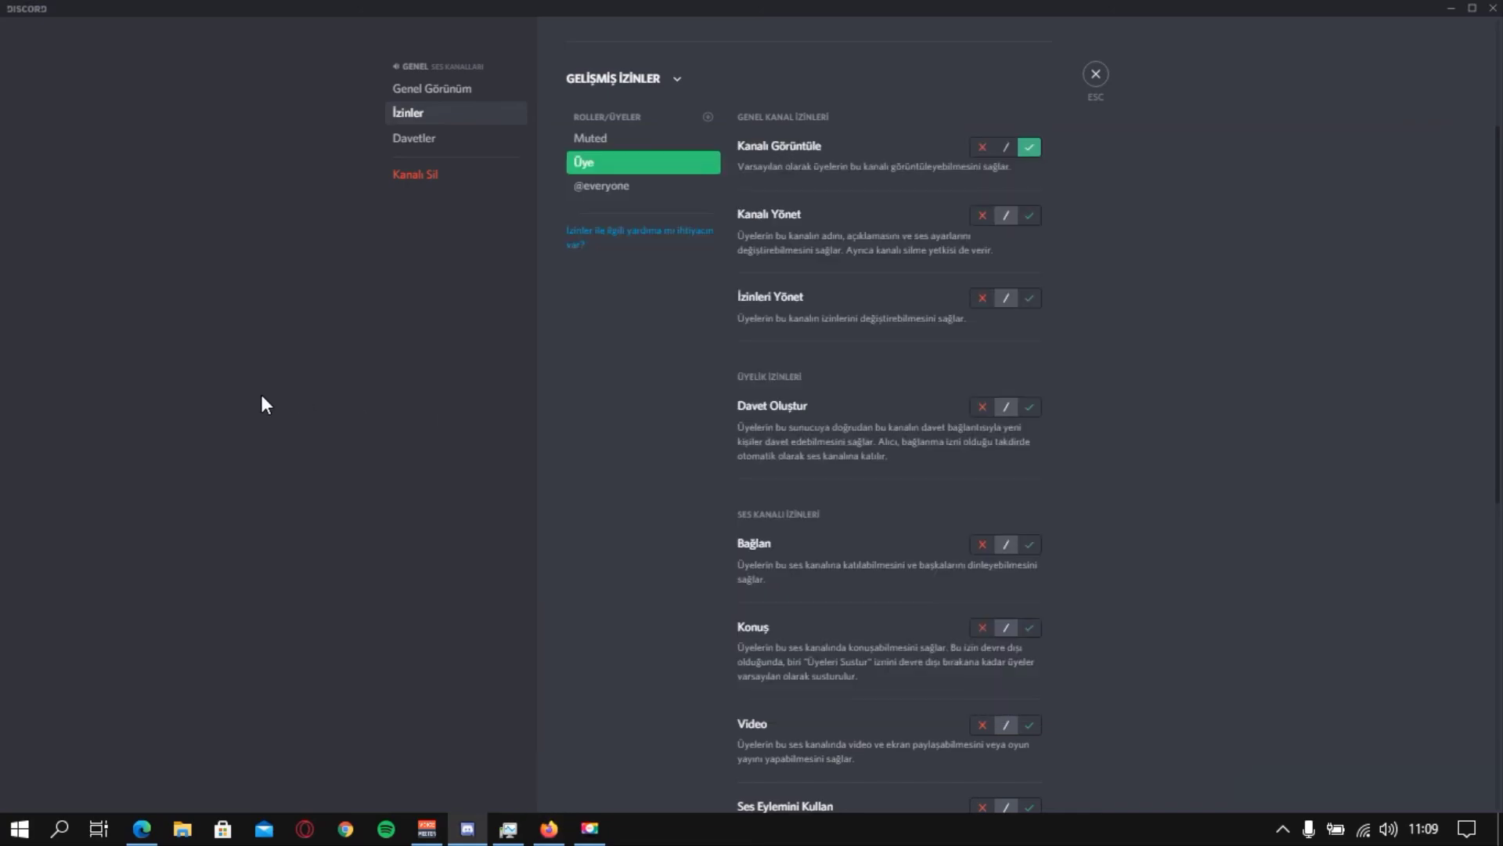
{"action": "left_click", "coordinate": [1098, 78]}
{"action": "left_click", "coordinate": [549, 829]}
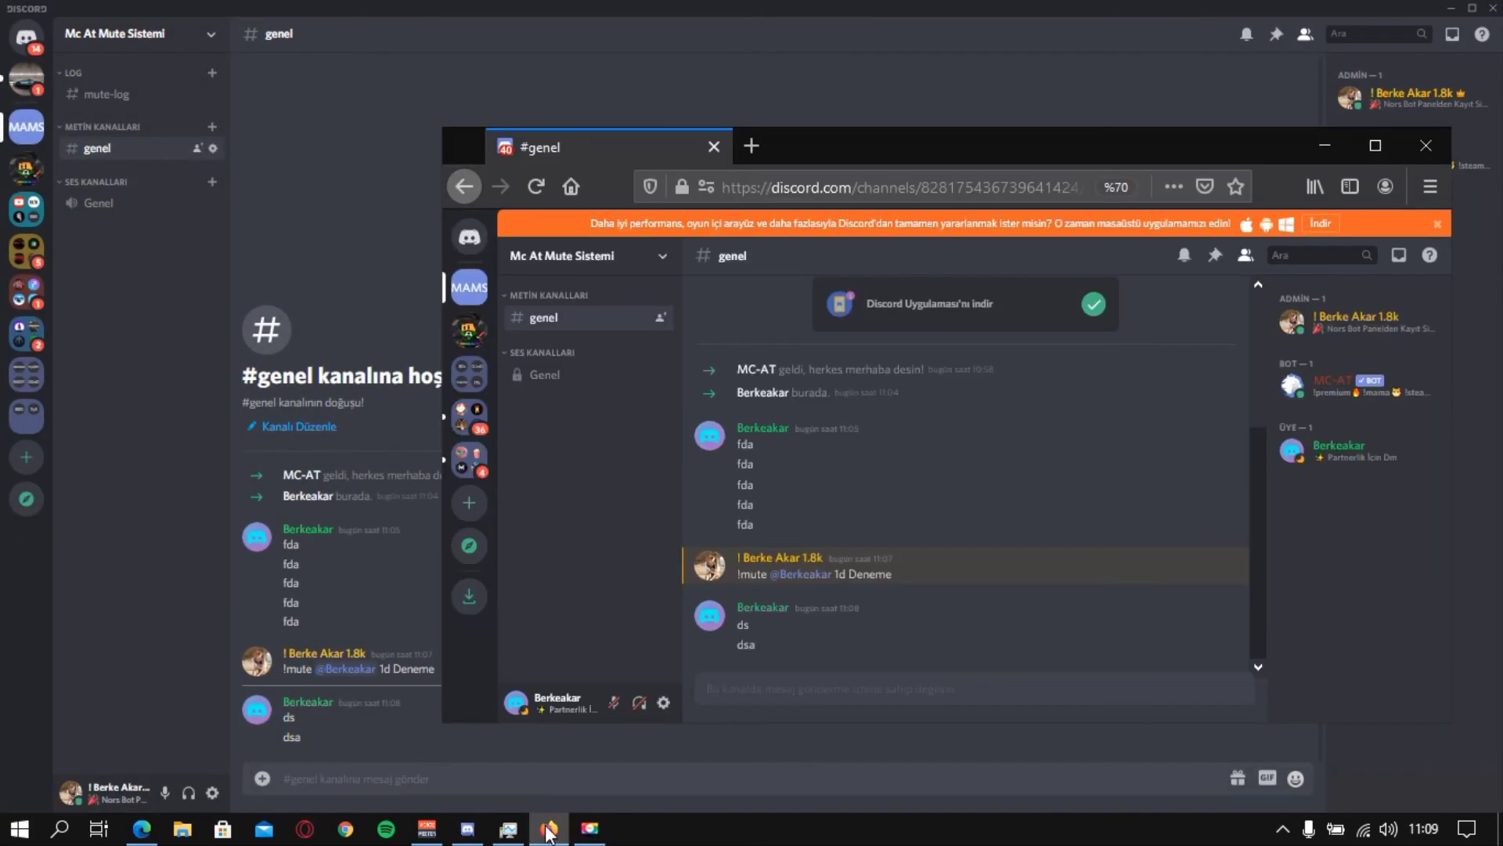
Send !unmute with a mention of the second account and no reason in genel, and highlight the reason in the bot's reply.
{"action": "left_click", "coordinate": [379, 160]}
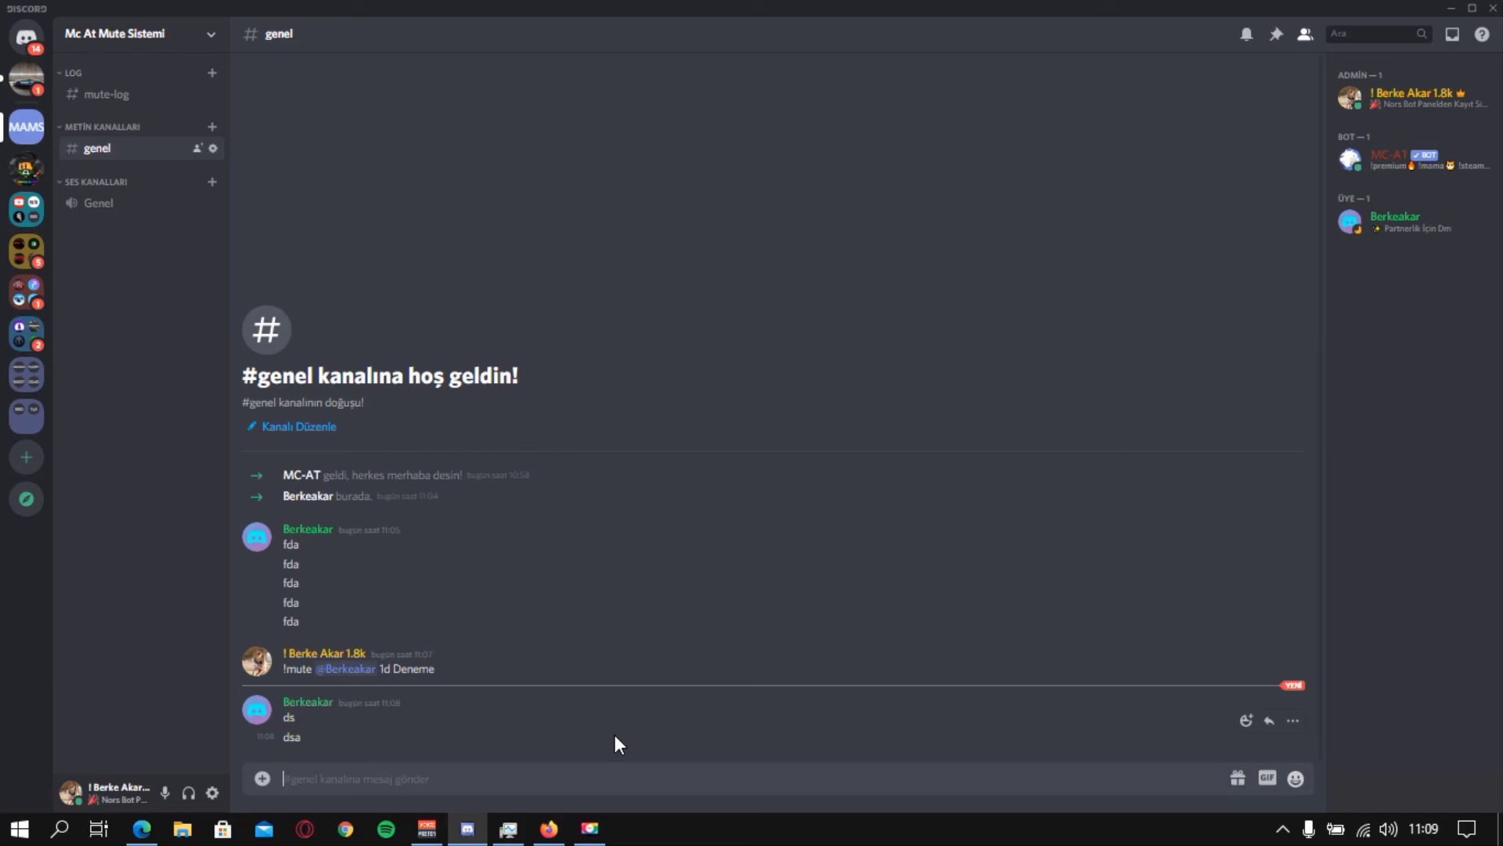
{"action": "type", "text": "!unmute "}
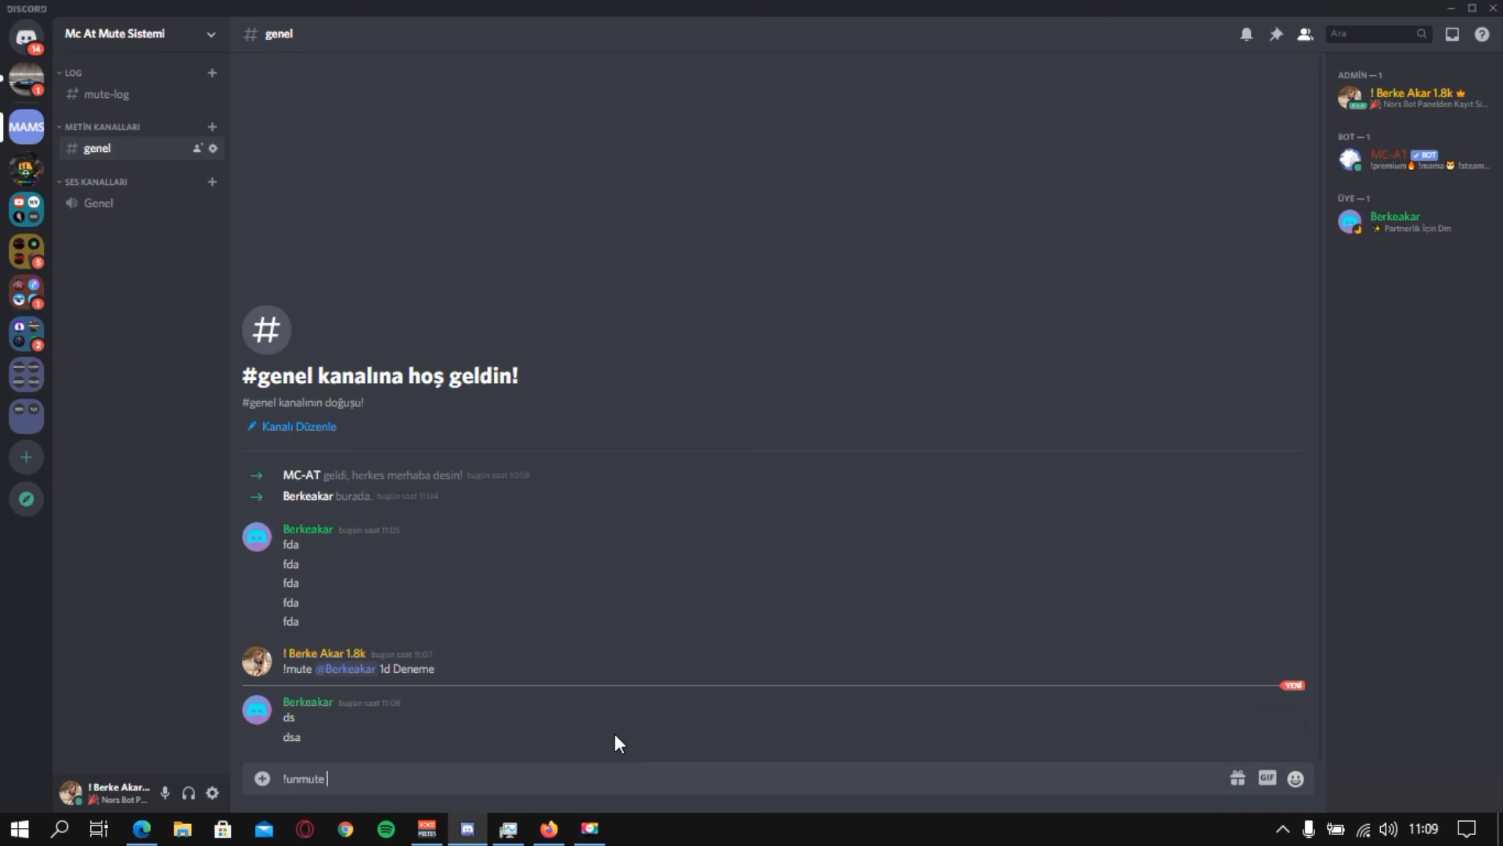
{"action": "type", "text": "@"}
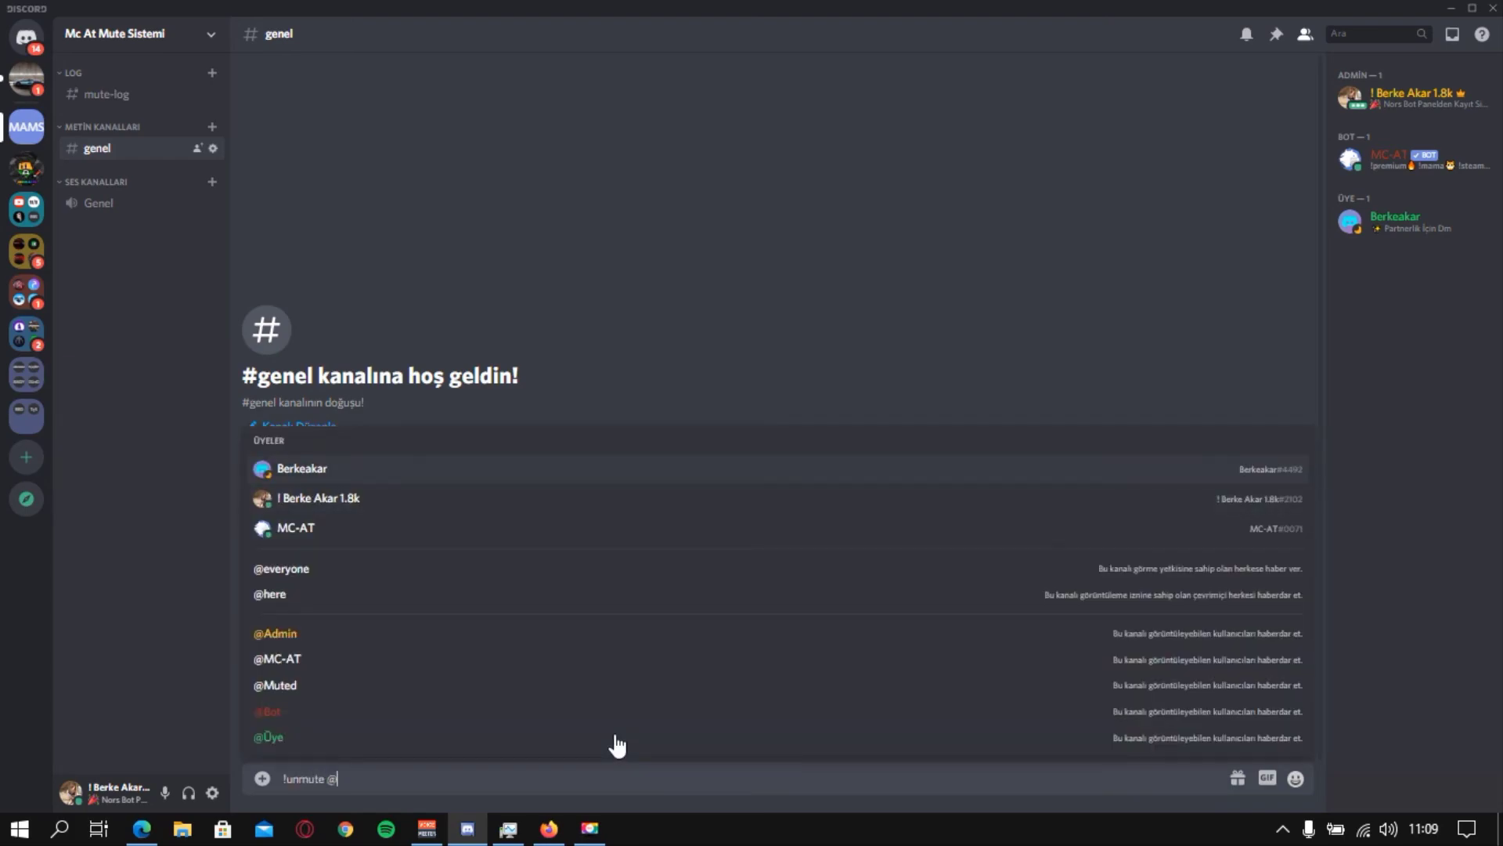
{"action": "key", "text": "Return"}
{"action": "key", "text": "Return"}
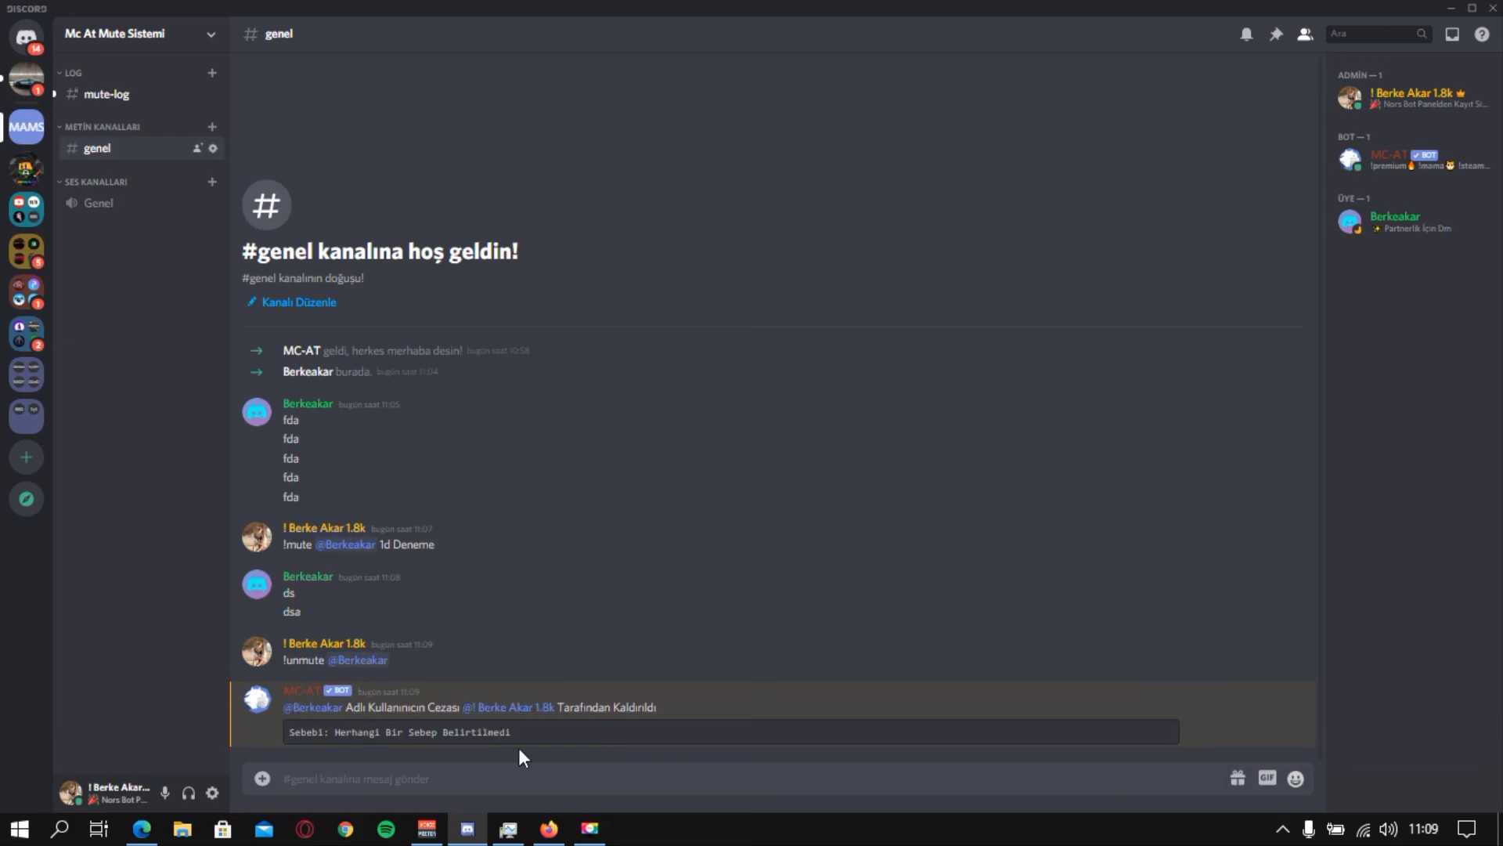
{"action": "left_click_drag", "start_coordinate": [519, 733], "coordinate": [351, 736]}
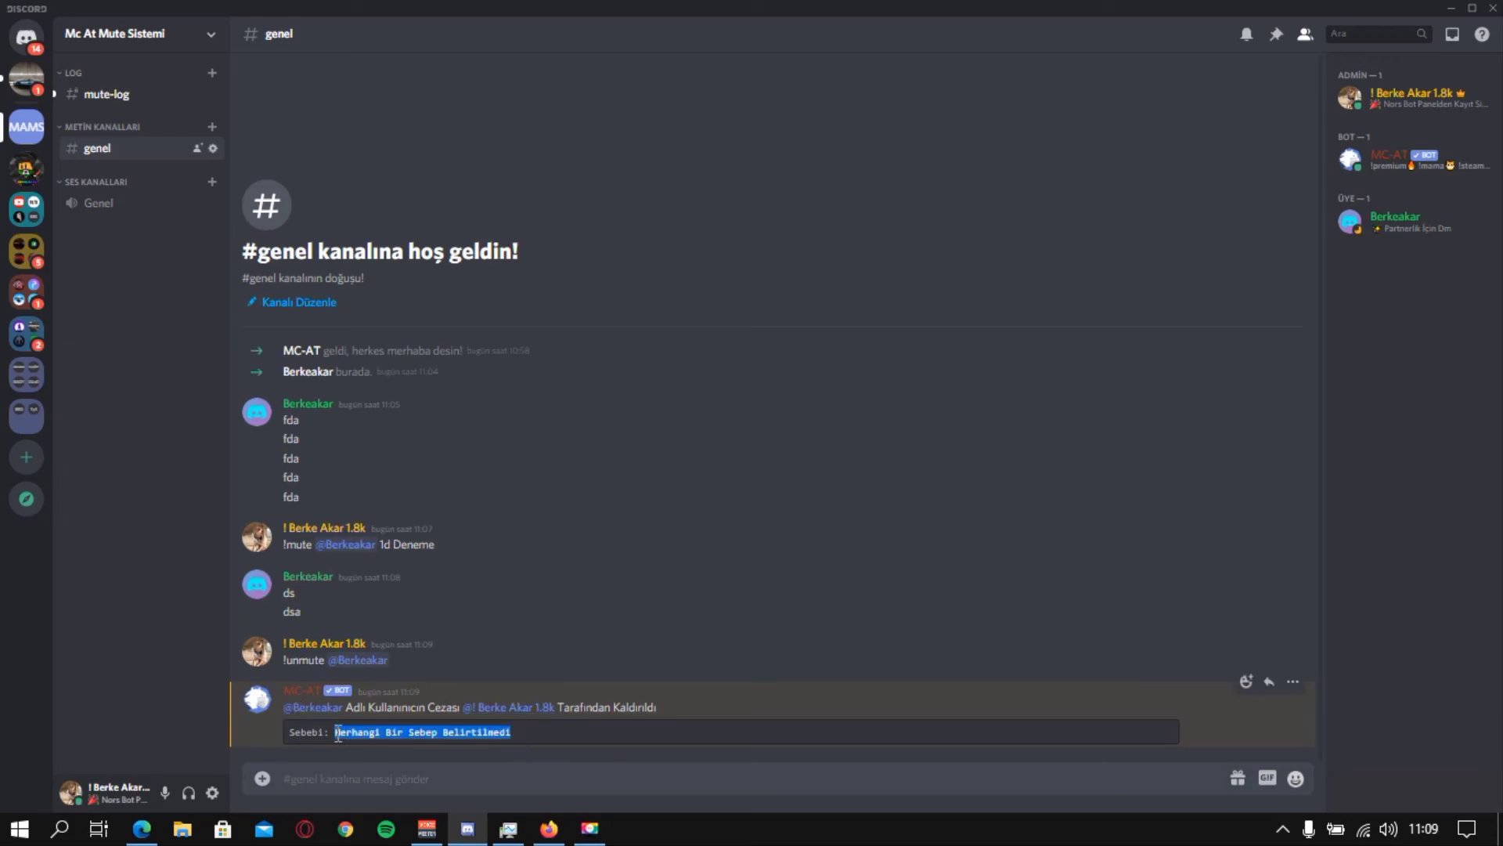
Send the !mute command with the second account's copied user ID, the duration 1m and the reason Deneme 2.
{"action": "left_click", "coordinate": [395, 770]}
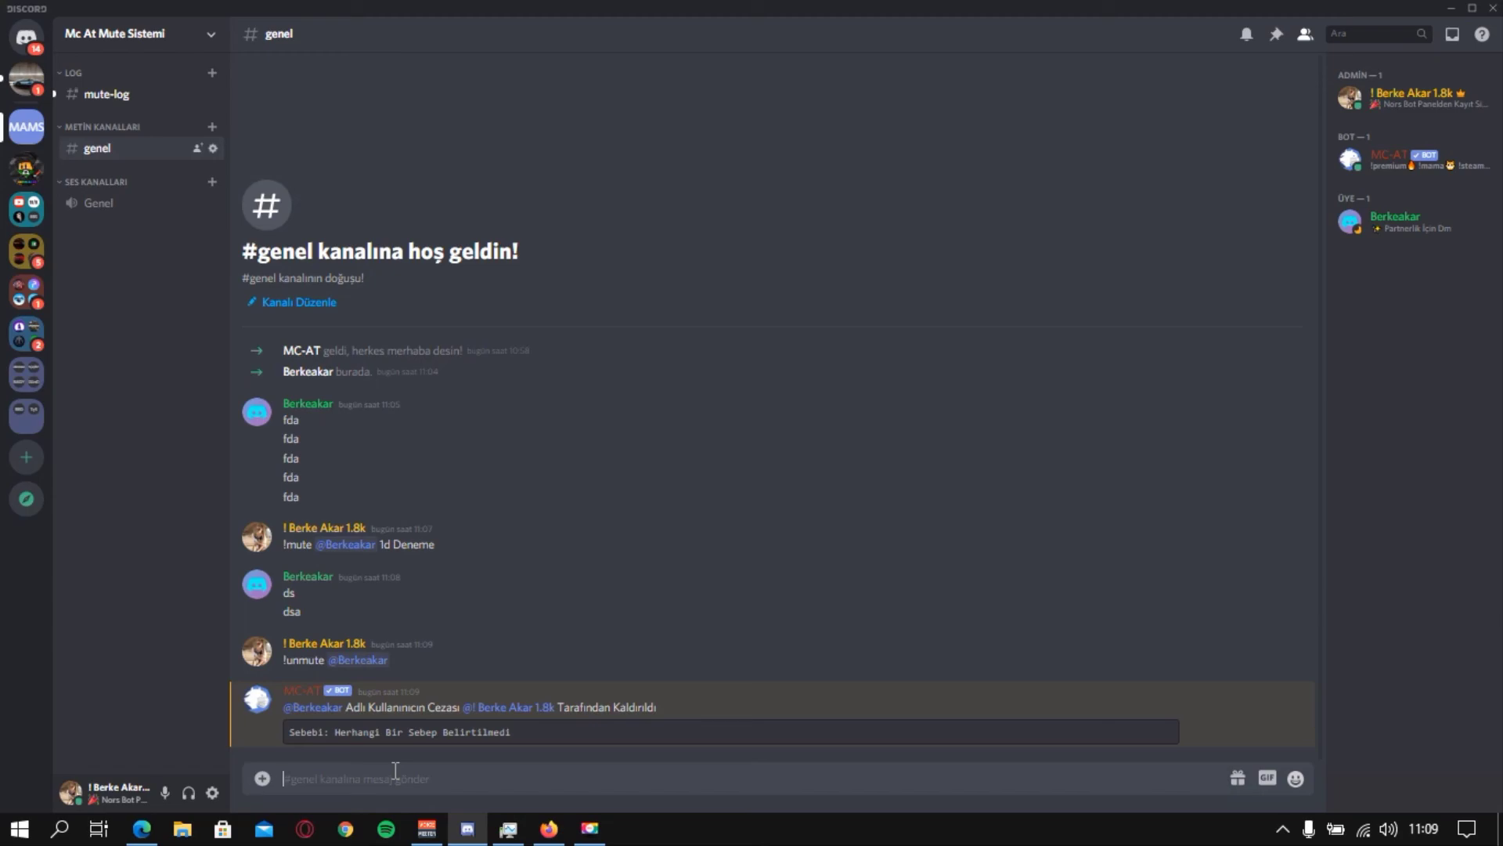
{"action": "type", "text": "!mute"}
{"action": "key", "text": "ctrl+v"}
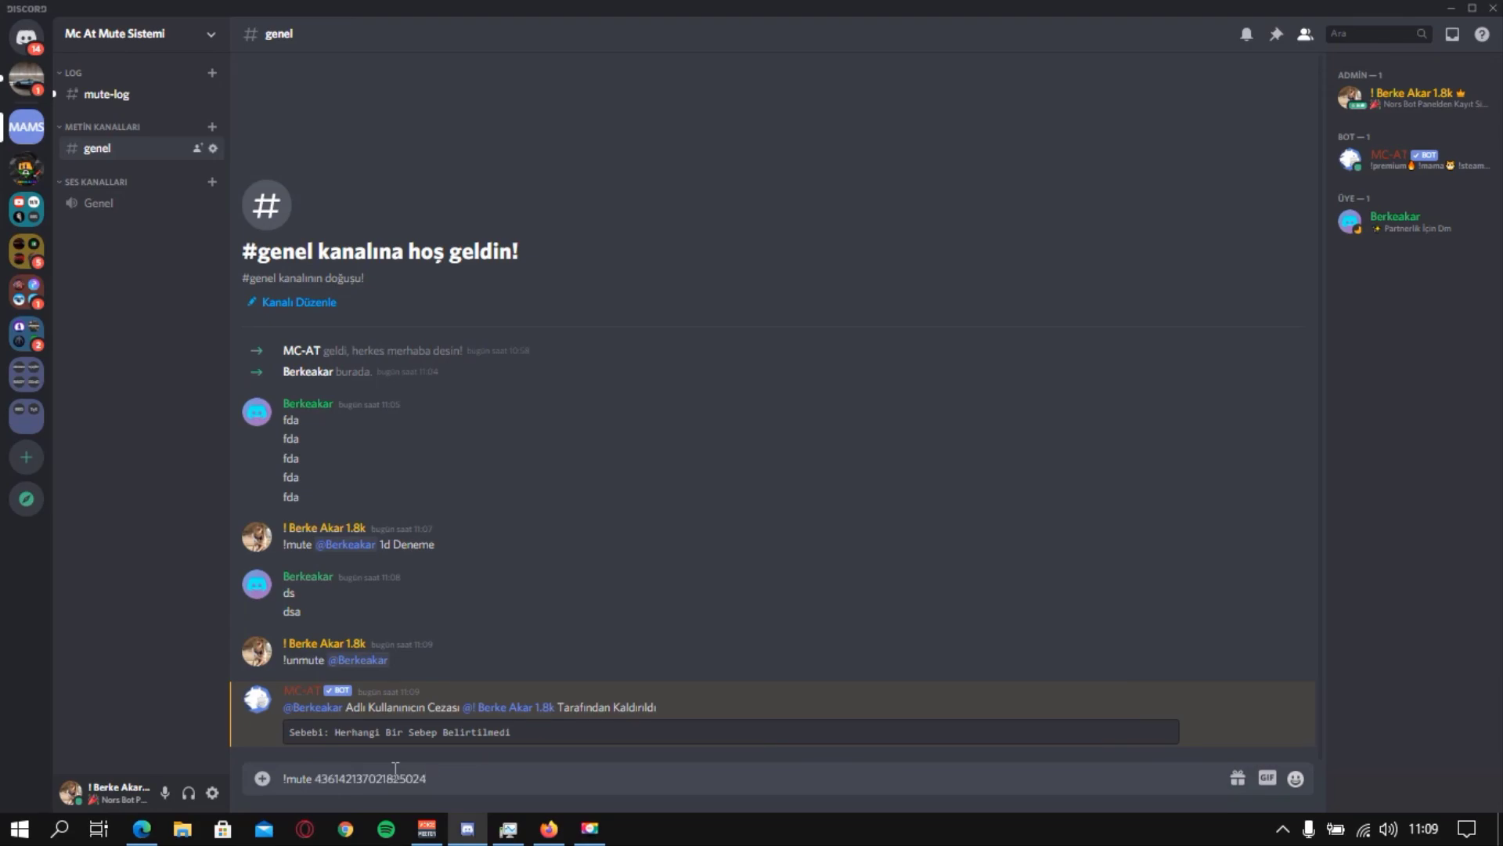
{"action": "type", "text": "1m Dee"}
{"action": "key", "text": "BackSpace"}
{"action": "key", "text": "BackSpace"}
{"action": "type", "text": "eneme 2"}
{"action": "key", "text": "Return"}
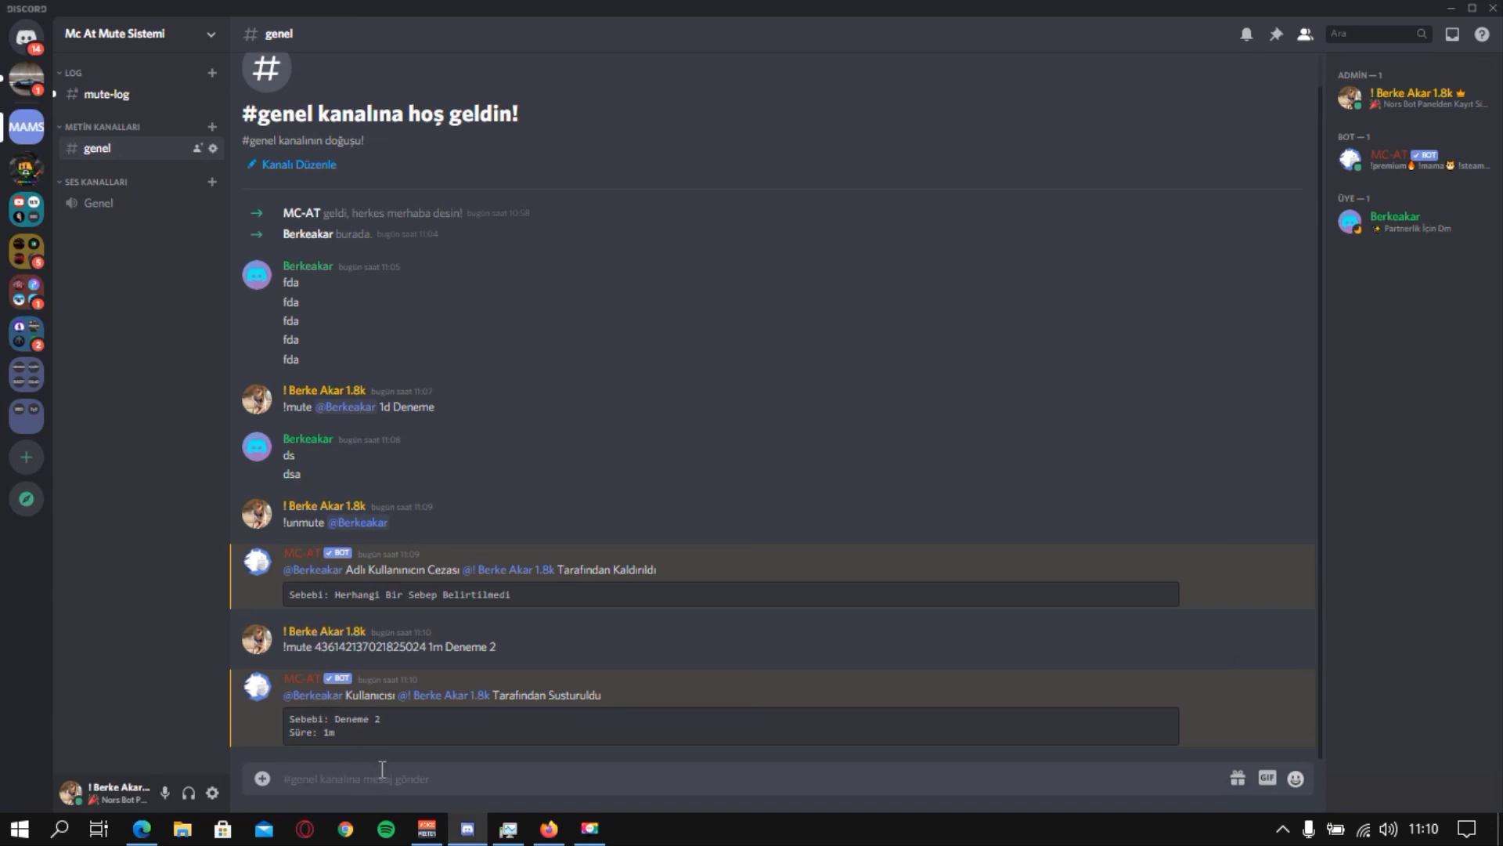
Send the !unmute command with the second account's copied user ID and the reason Özür Diledi.
{"action": "type", "text": "!unmute"}
{"action": "key", "text": "ctrl+v"}
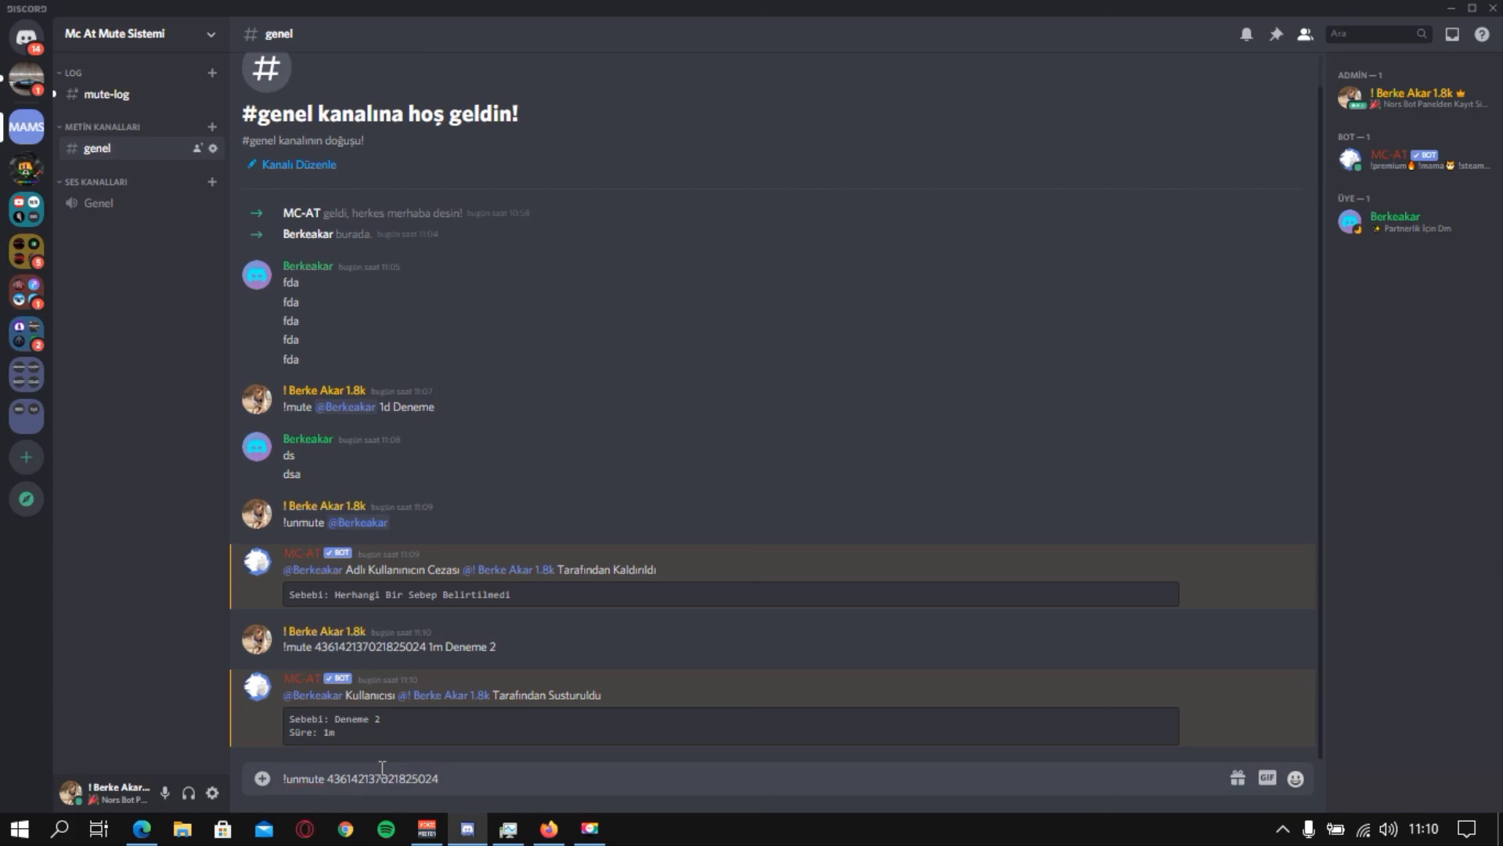
{"action": "type", "text": "Özür Diledi"}
{"action": "key", "text": "Return"}
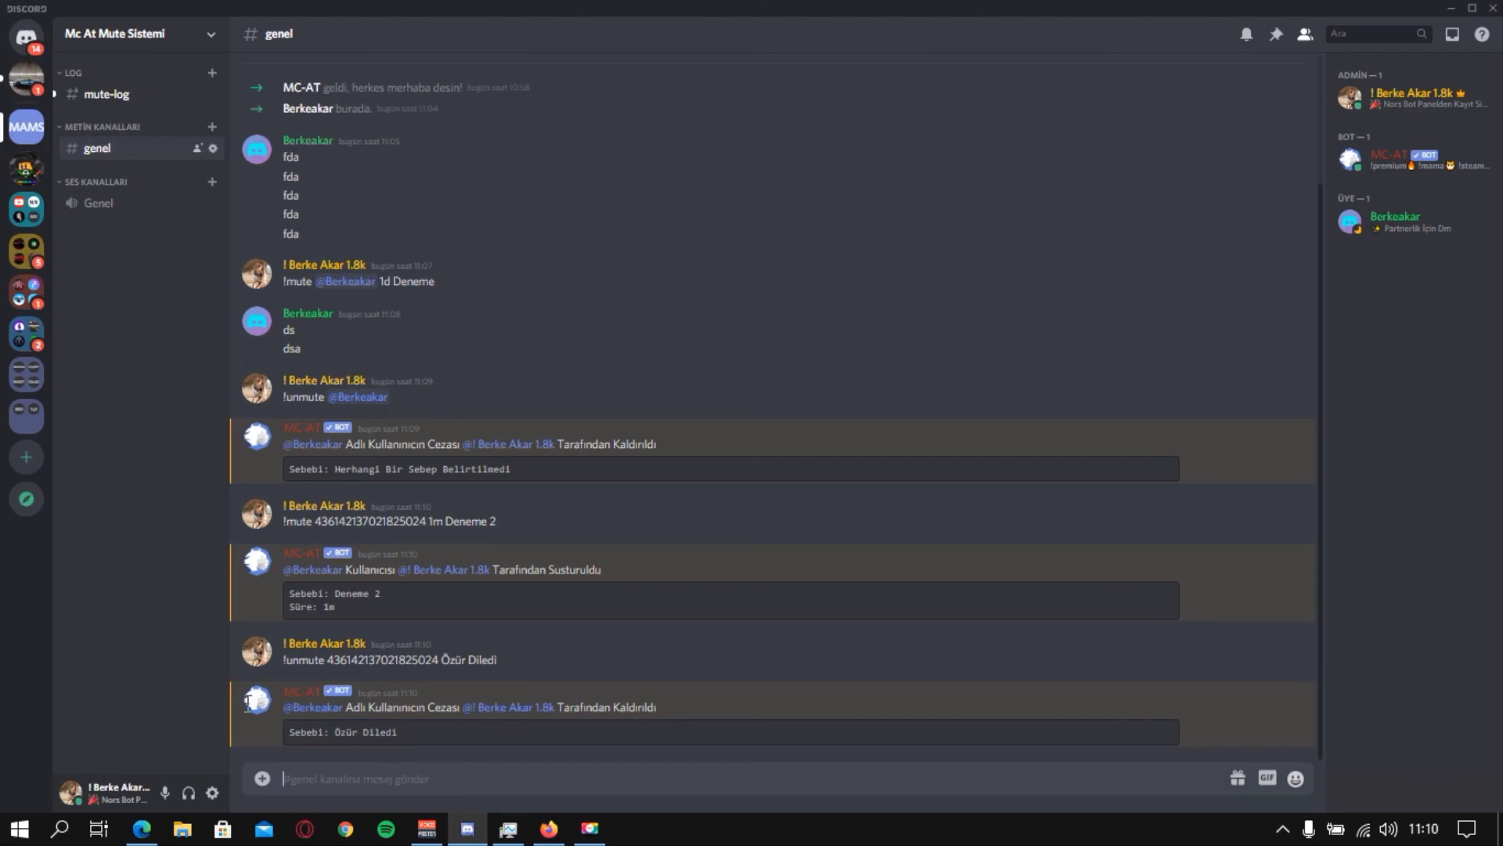
Examine the reason in the bot's unmute reply and the new mute-log entries, and go back to the genel channel.
{"action": "left_click_drag", "start_coordinate": [415, 734], "coordinate": [333, 733]}
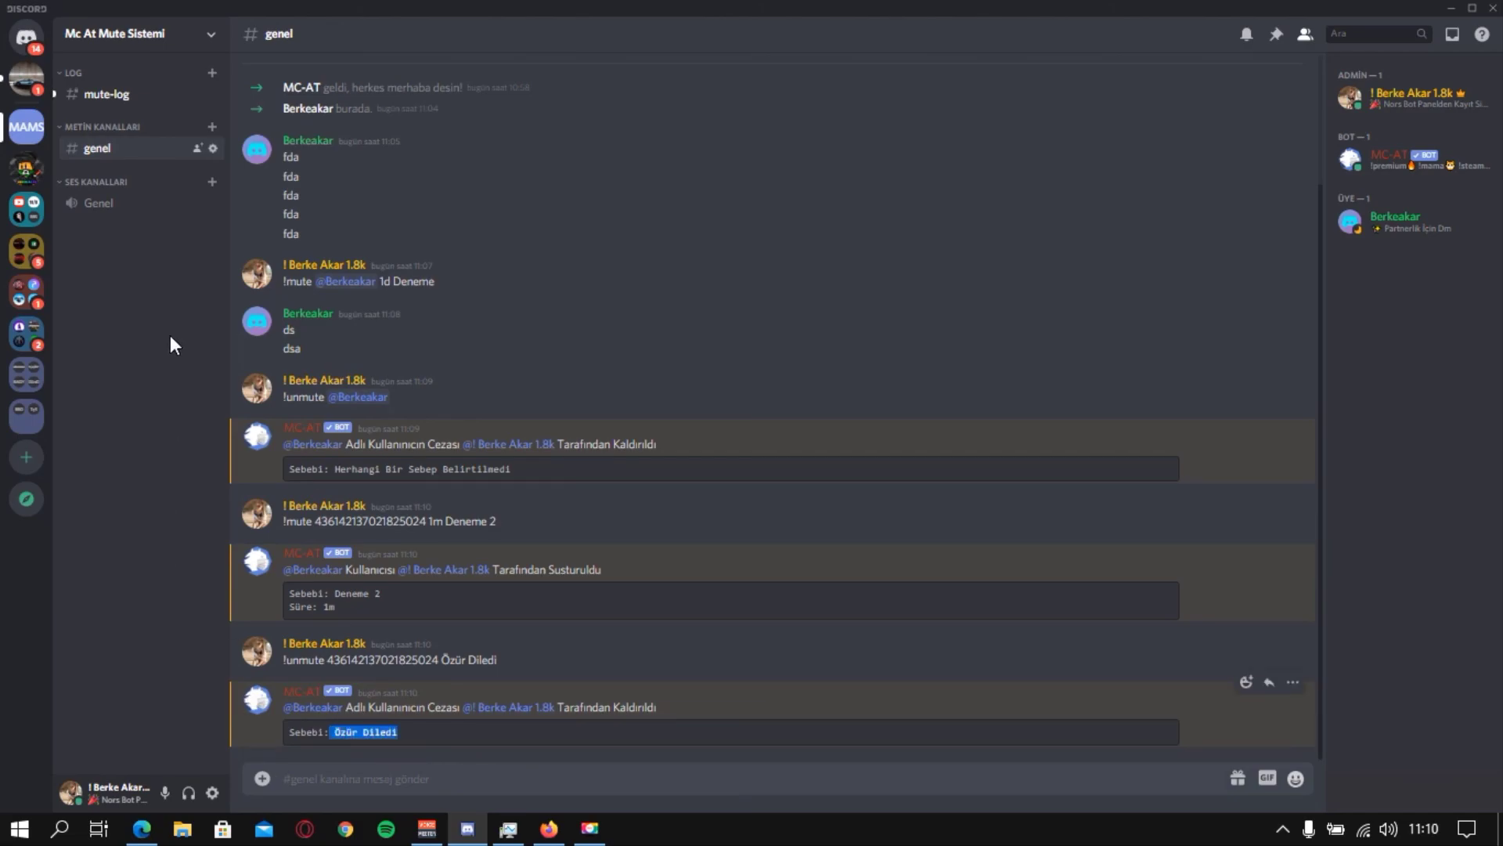
{"action": "left_click", "coordinate": [129, 96]}
{"action": "left_click_drag", "start_coordinate": [270, 237], "coordinate": [656, 681]}
{"action": "left_click", "coordinate": [683, 664]}
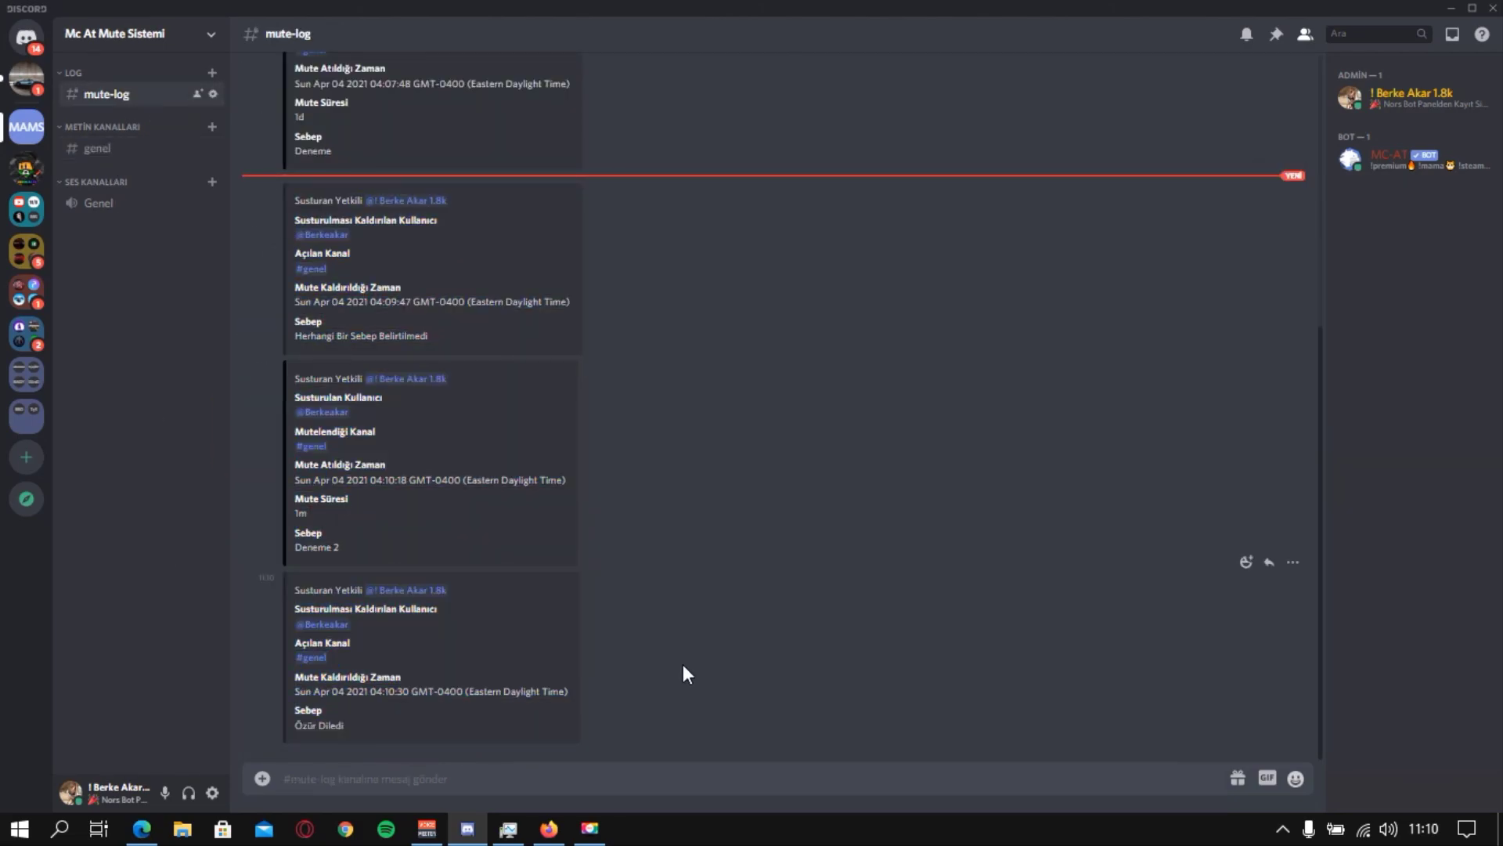
{"action": "left_click", "coordinate": [92, 153]}
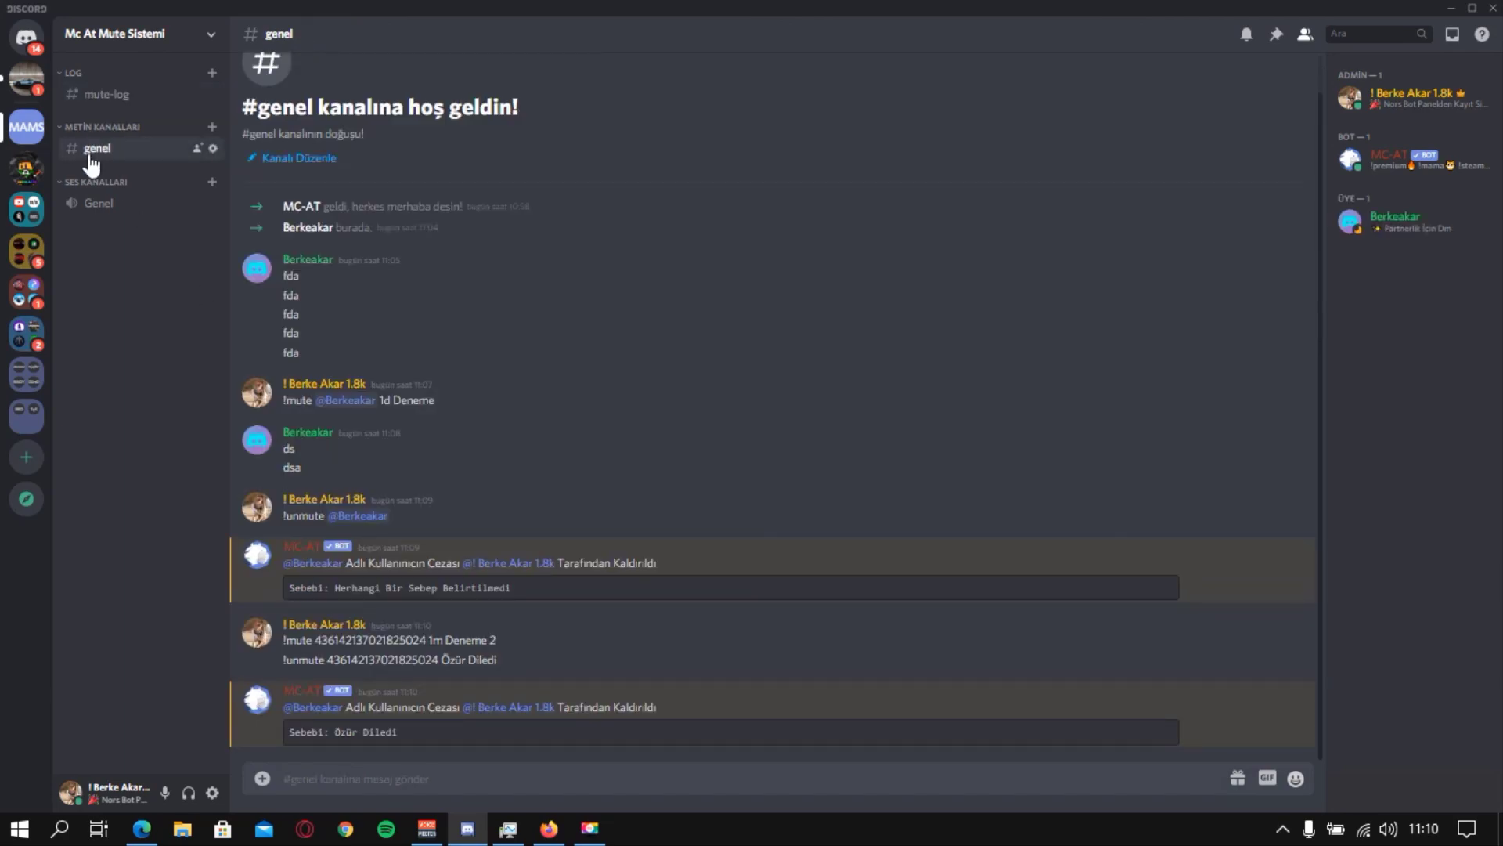